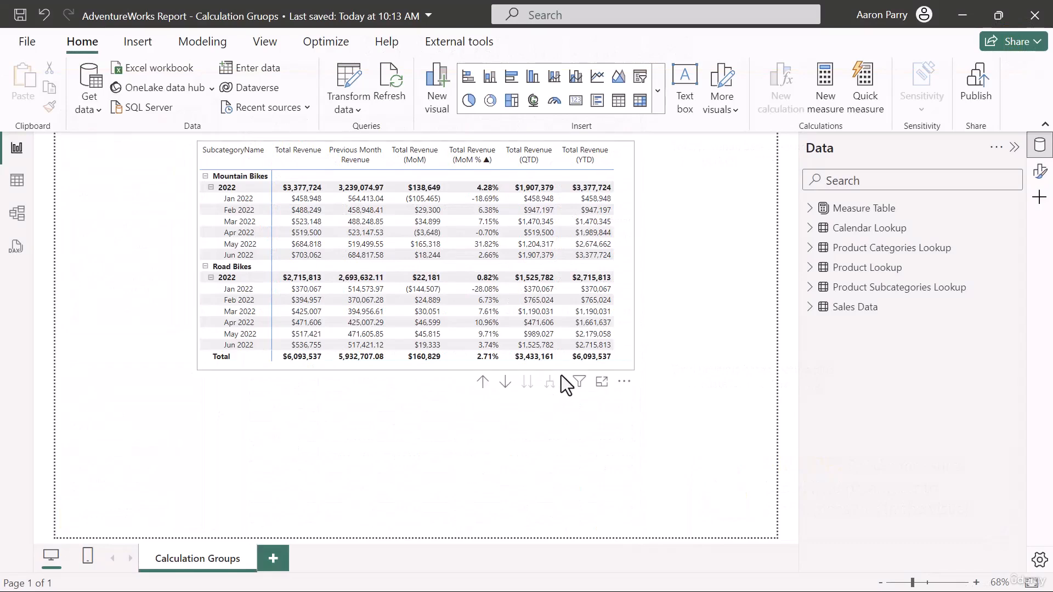
# - Examine the Base Measures and Time Intelligence folders of the Measure Table for the measures used in the revenue matrix
pyautogui.click(562, 375)
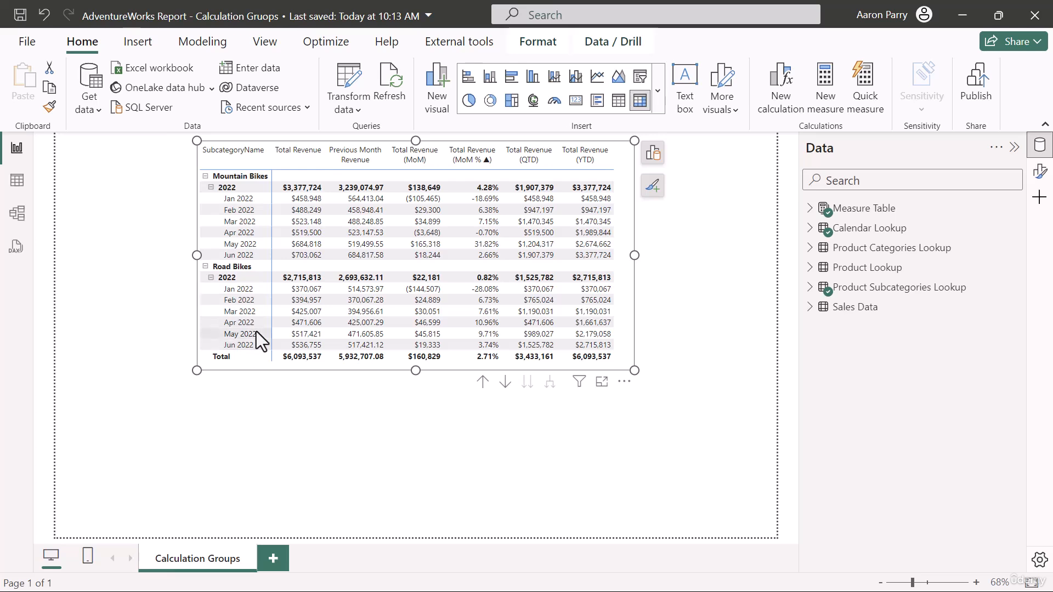
pyautogui.click(810, 208)
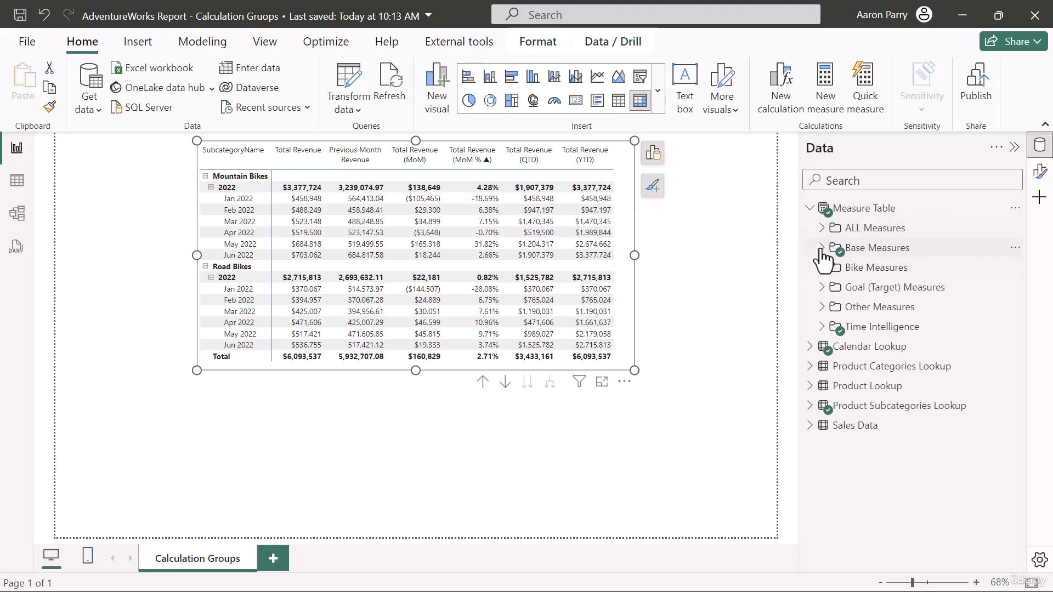
pyautogui.click(821, 249)
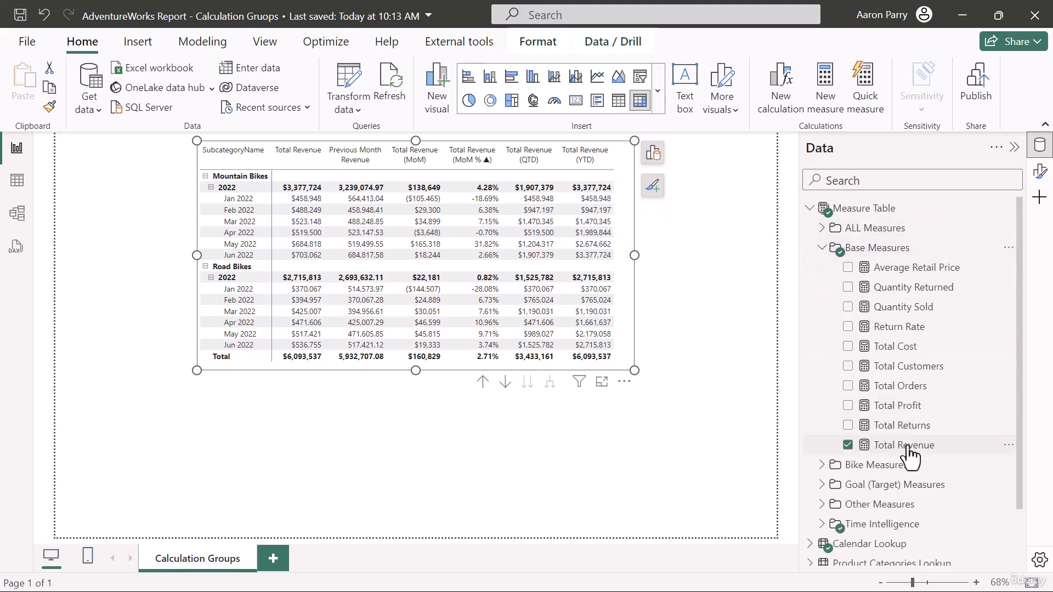
pyautogui.click(822, 248)
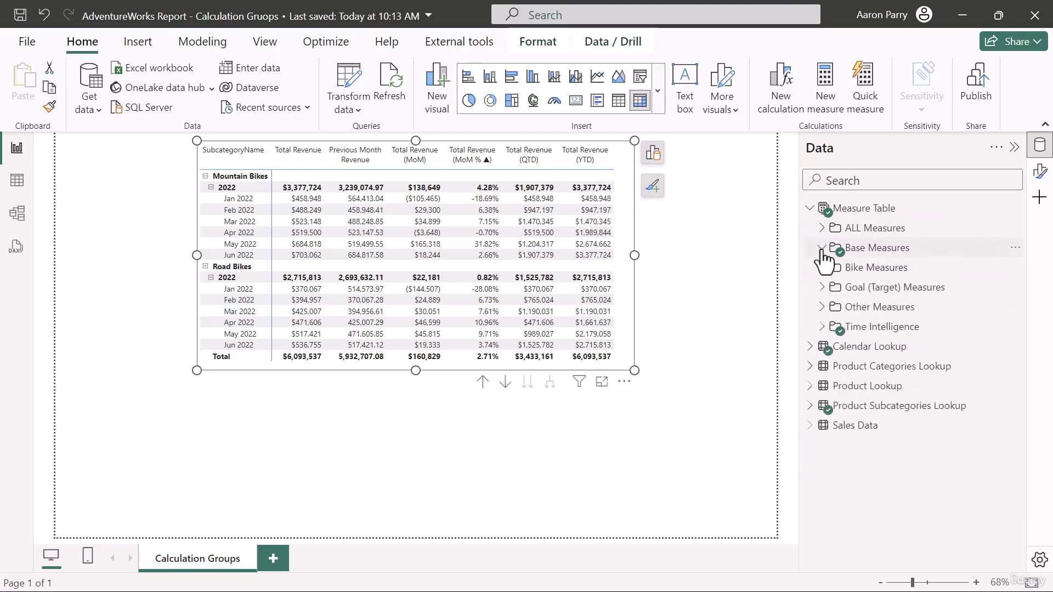
pyautogui.click(821, 327)
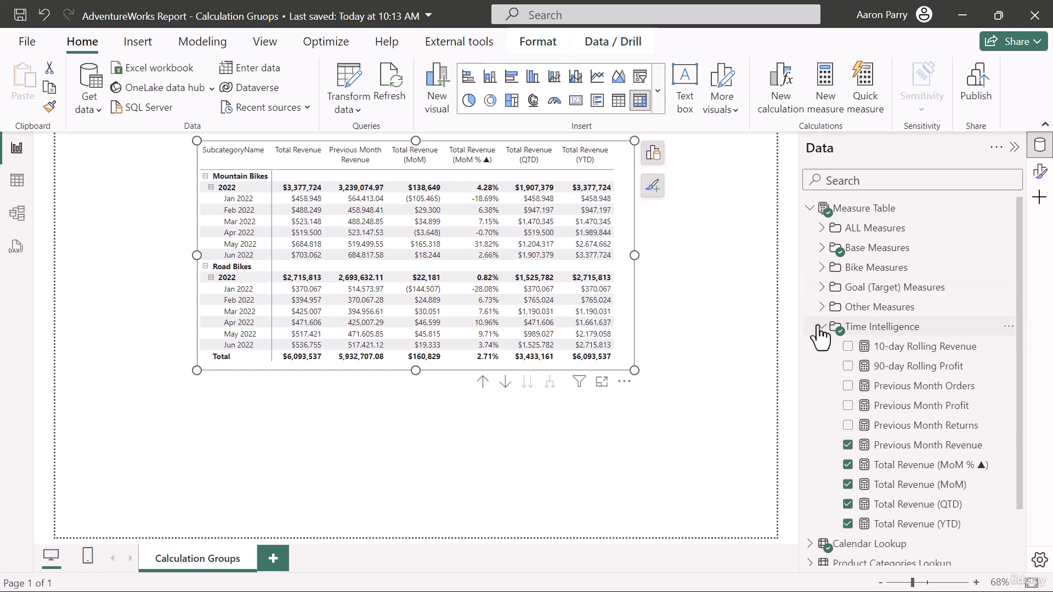
pyautogui.scroll(-1, 821, 334)
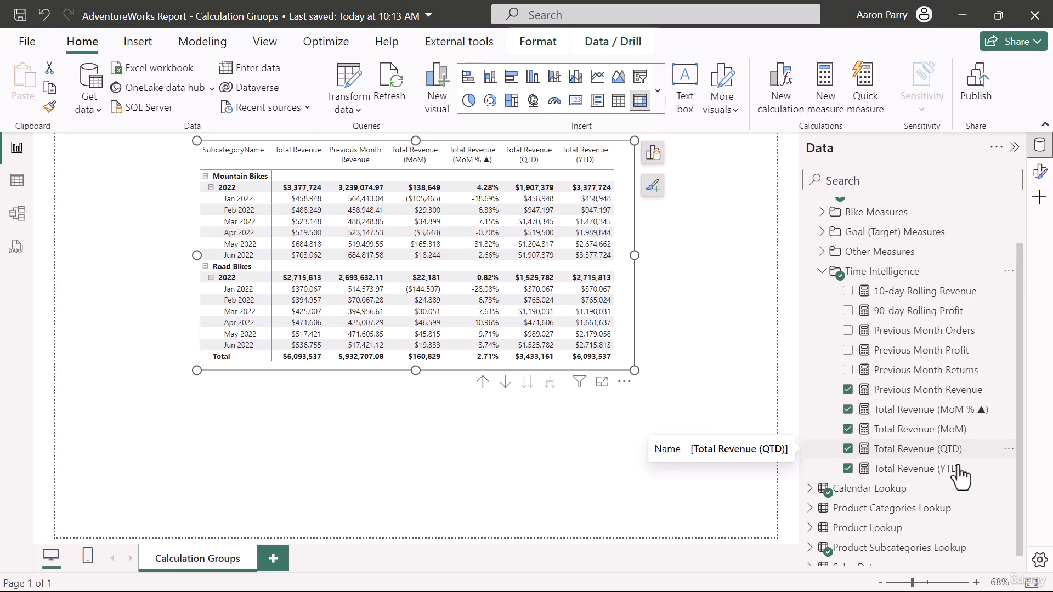
pyautogui.click(823, 271)
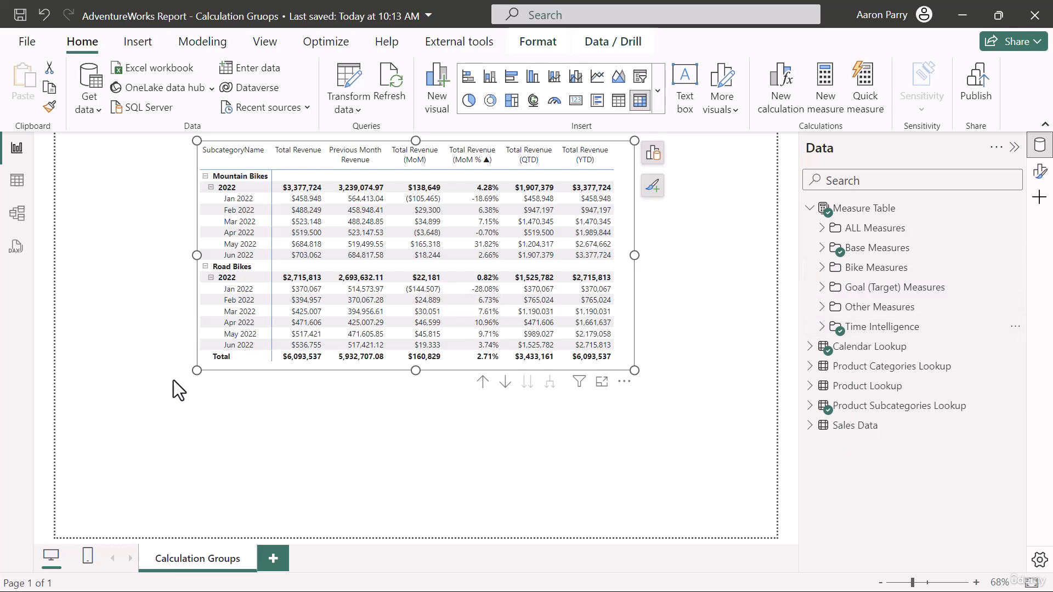
# - Create a new calculation group in the semantic model from the Model view
pyautogui.click(22, 217)
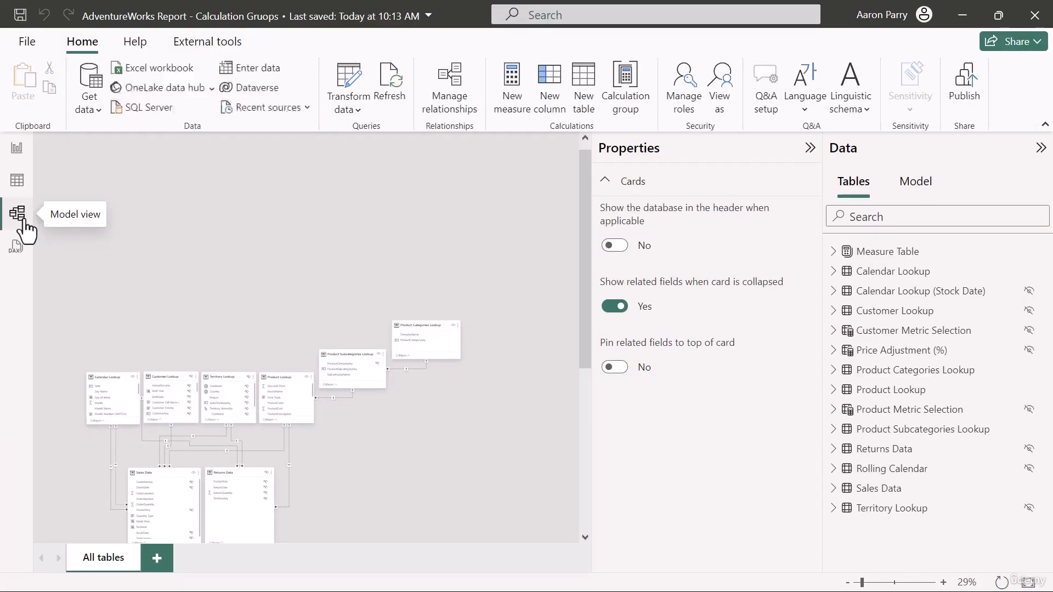
pyautogui.click(924, 182)
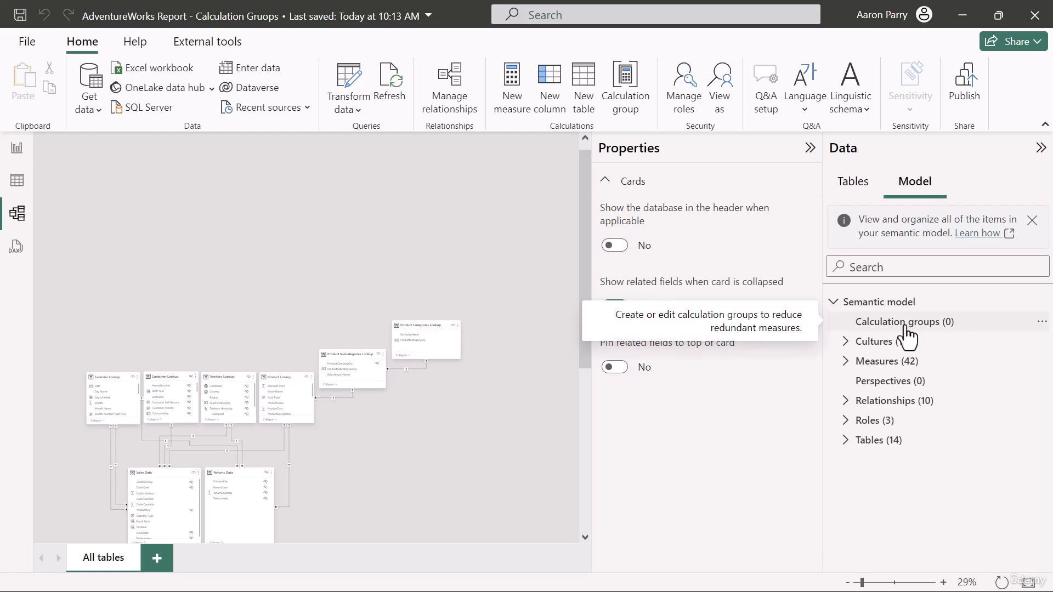
pyautogui.click(1042, 323)
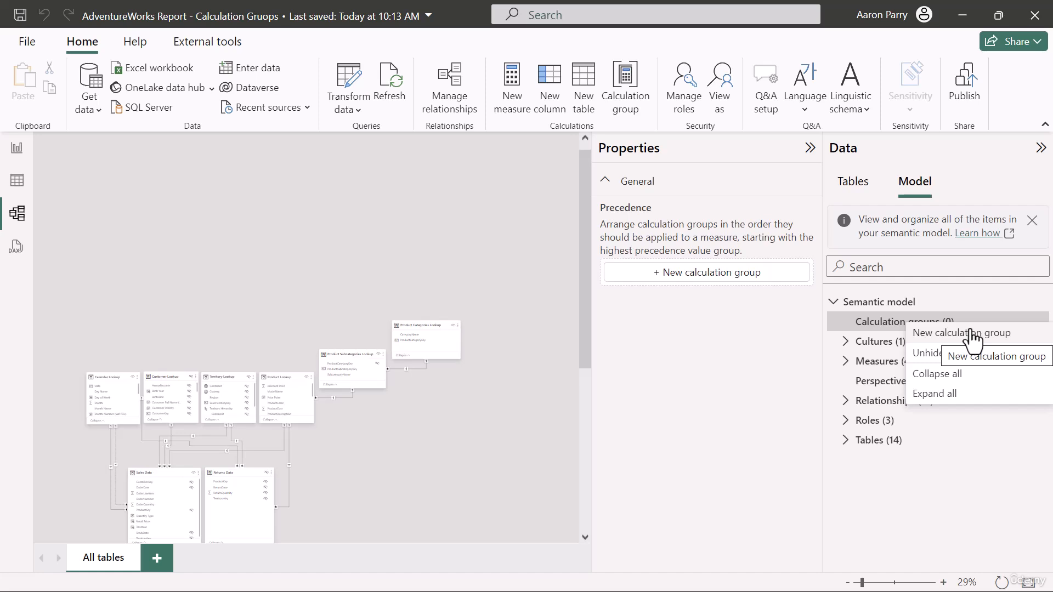
pyautogui.click(929, 506)
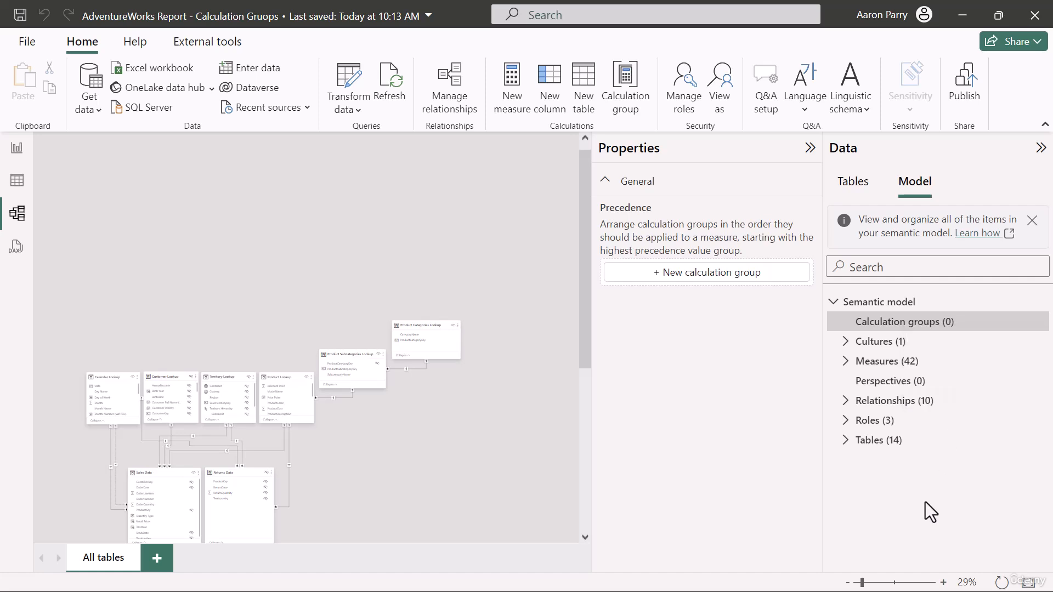
pyautogui.click(628, 87)
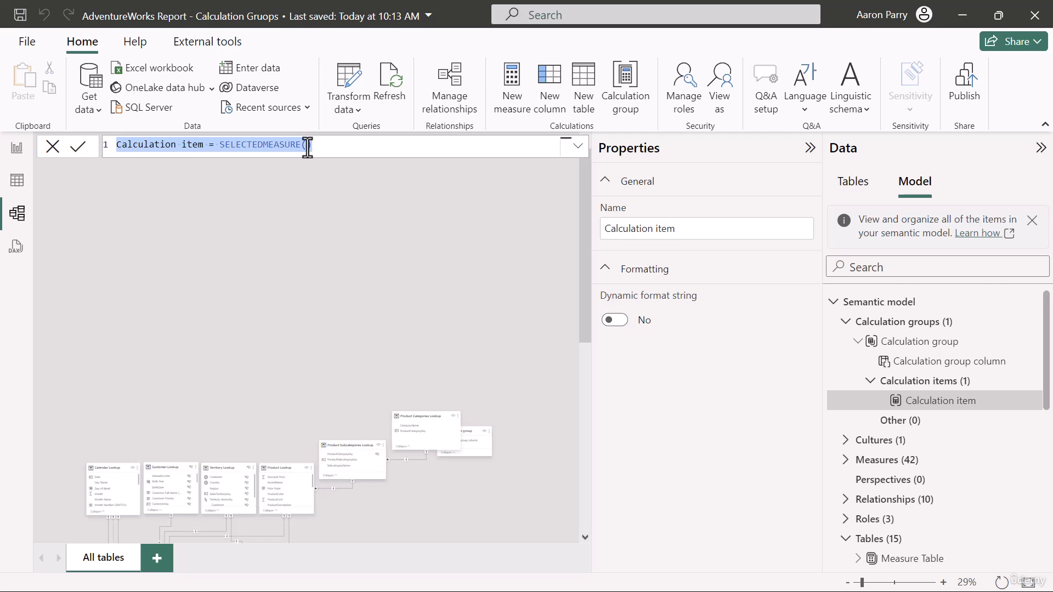
# - Rename the default calculation item as Current Measure, keeping SELECTEDMEASURE() as its expression
pyautogui.doubleClick(200, 146)
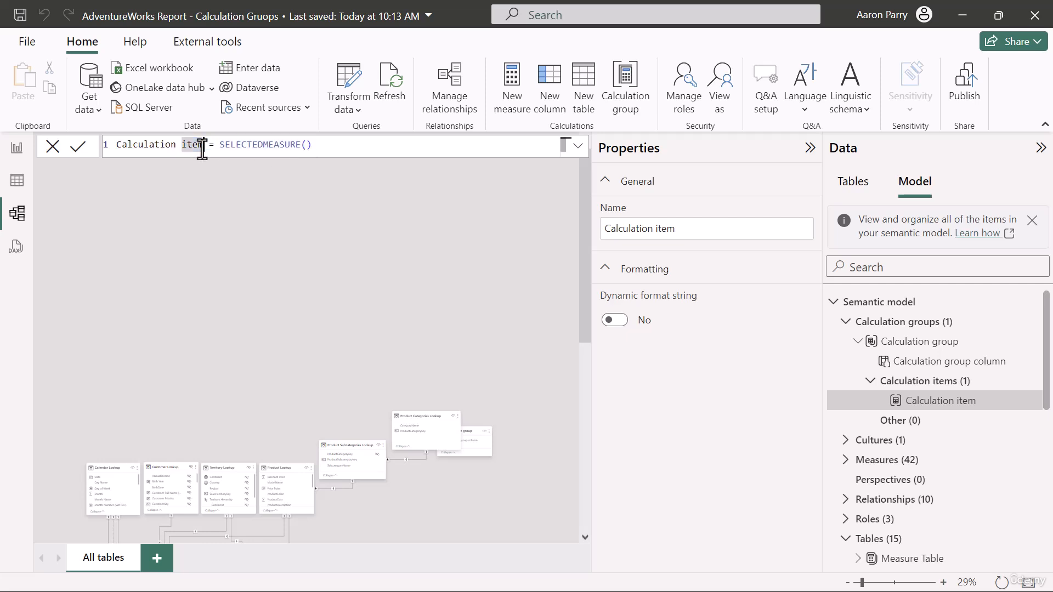
pyautogui.press('BackSpace')
pyautogui.press('BackSpace')
pyautogui.press('BackSpace')
pyautogui.press('BackSpace')
pyautogui.press('BackSpace')
pyautogui.press('BackSpace')
pyautogui.press('BackSpace')
pyautogui.press('BackSpace')
pyautogui.press('BackSpace')
pyautogui.press('BackSpace')
pyautogui.press('BackSpace')
pyautogui.press('BackSpace')
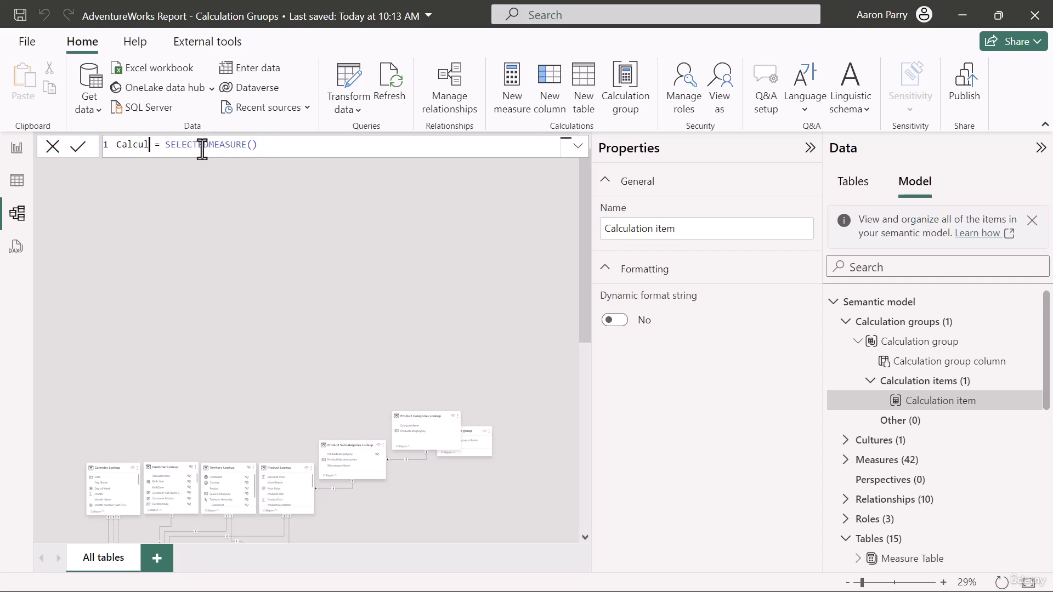
pyautogui.write('urrent Measure')
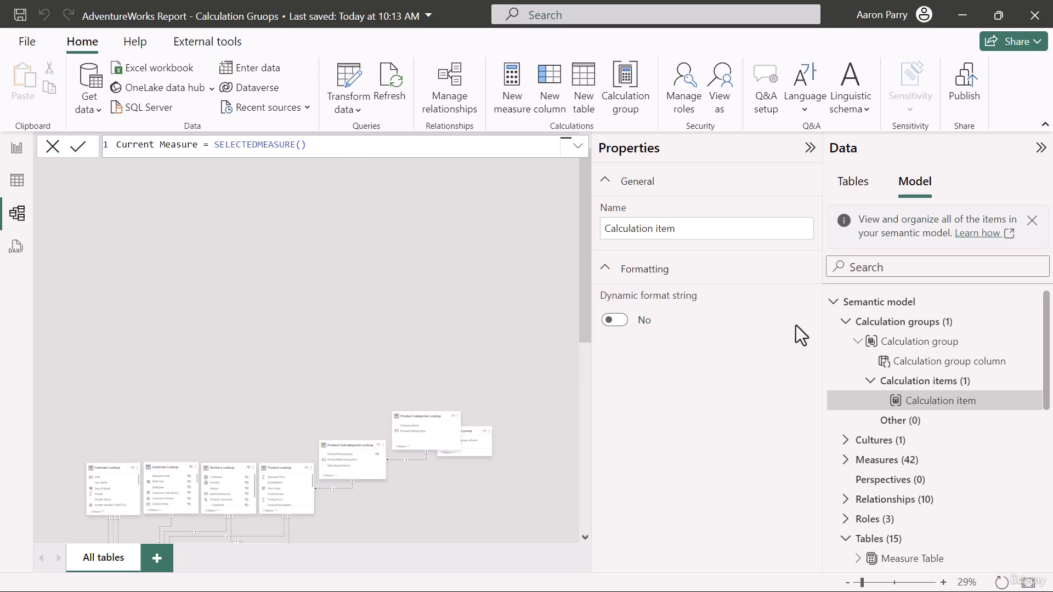
pyautogui.press('Return')
# - Rename the calculation group as Time Intelligence
pyautogui.click(966, 347)
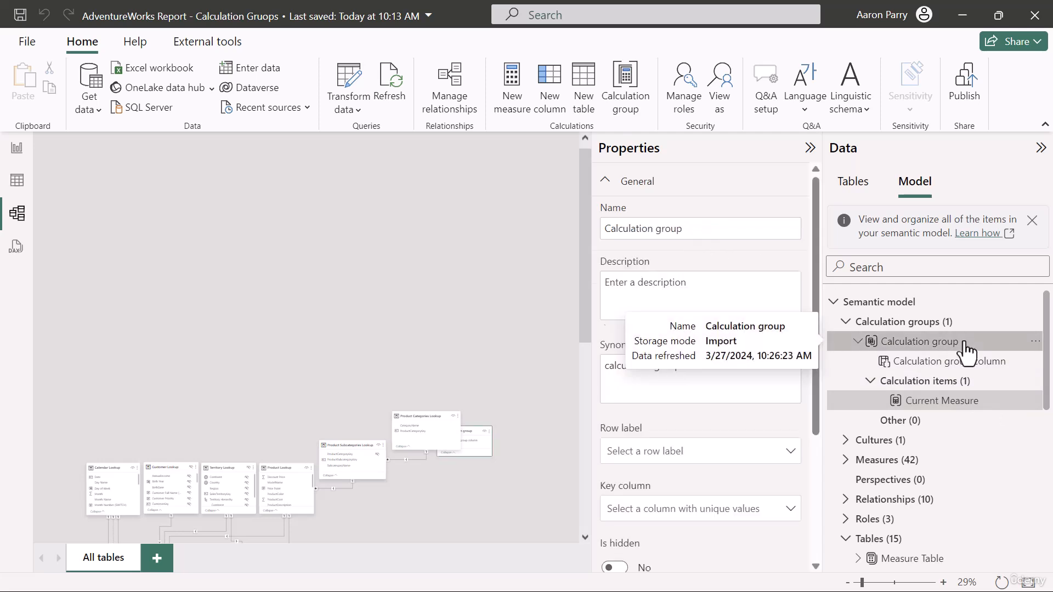
pyautogui.tripleClick(704, 226)
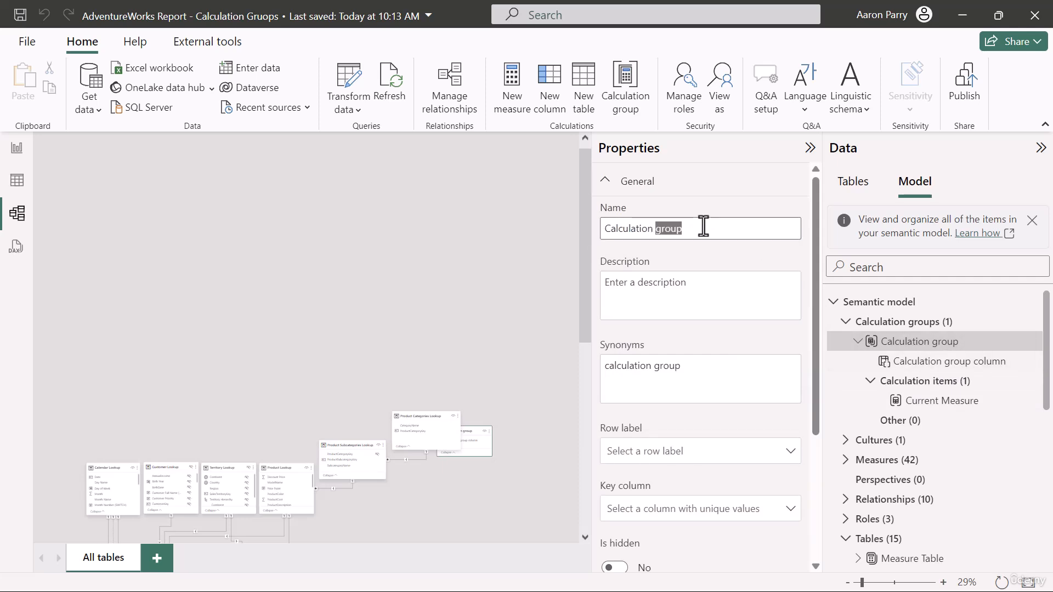
pyautogui.write('z')
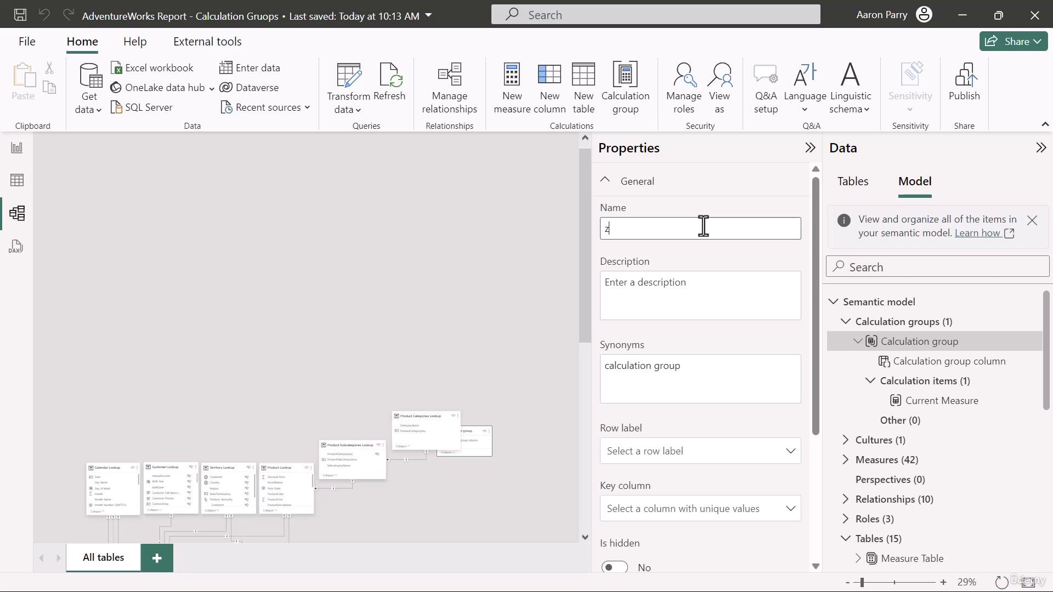
pyautogui.press('BackSpace')
pyautogui.write('Time Intelligence')
pyautogui.press('Return')
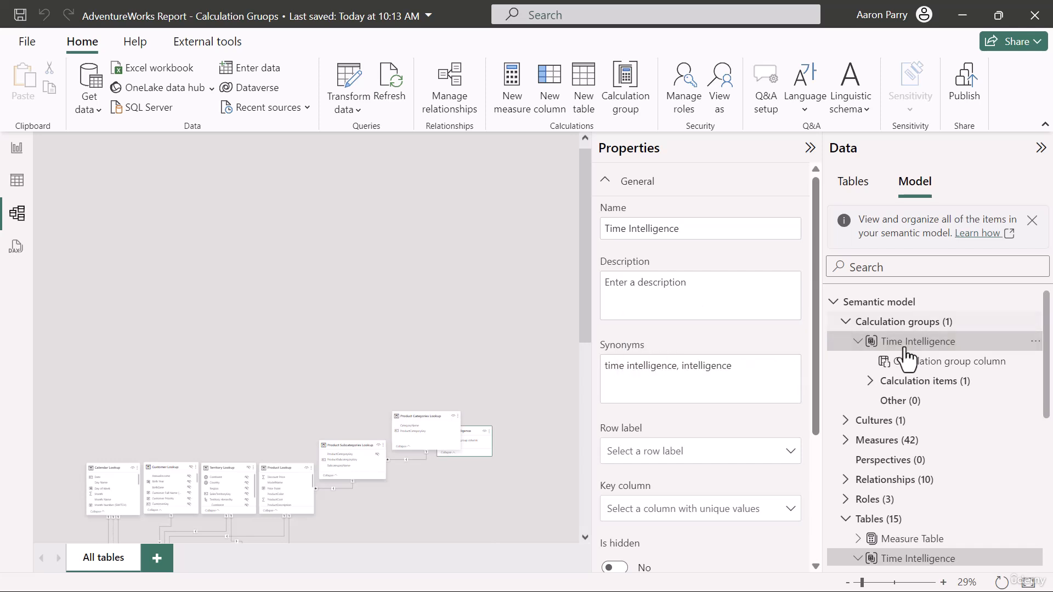
# - Add a second calculation item to the Time Intelligence calculation group
pyautogui.click(871, 381)
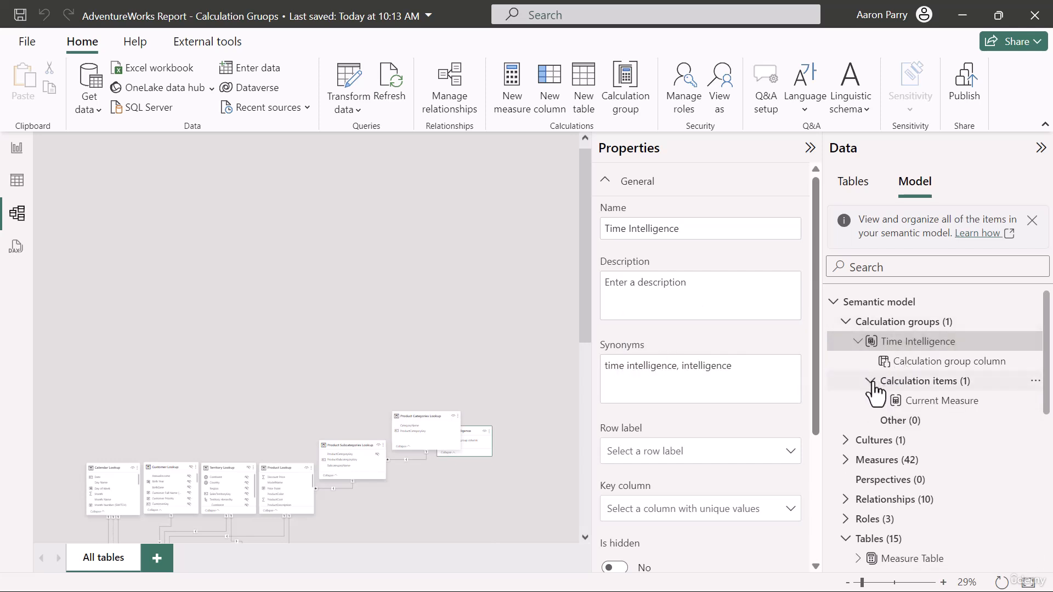
pyautogui.click(978, 385)
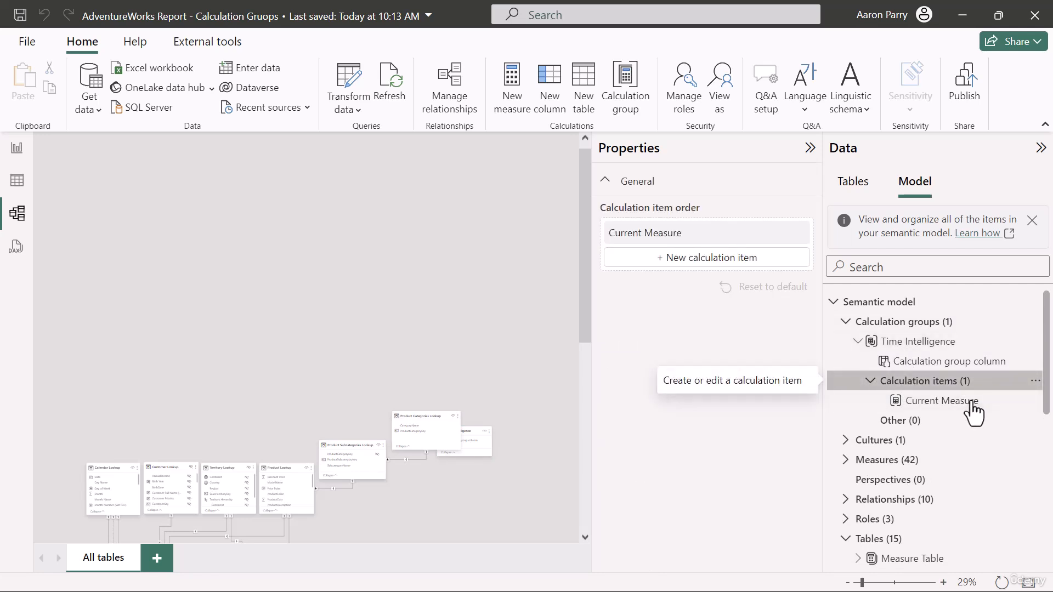
pyautogui.click(1036, 382)
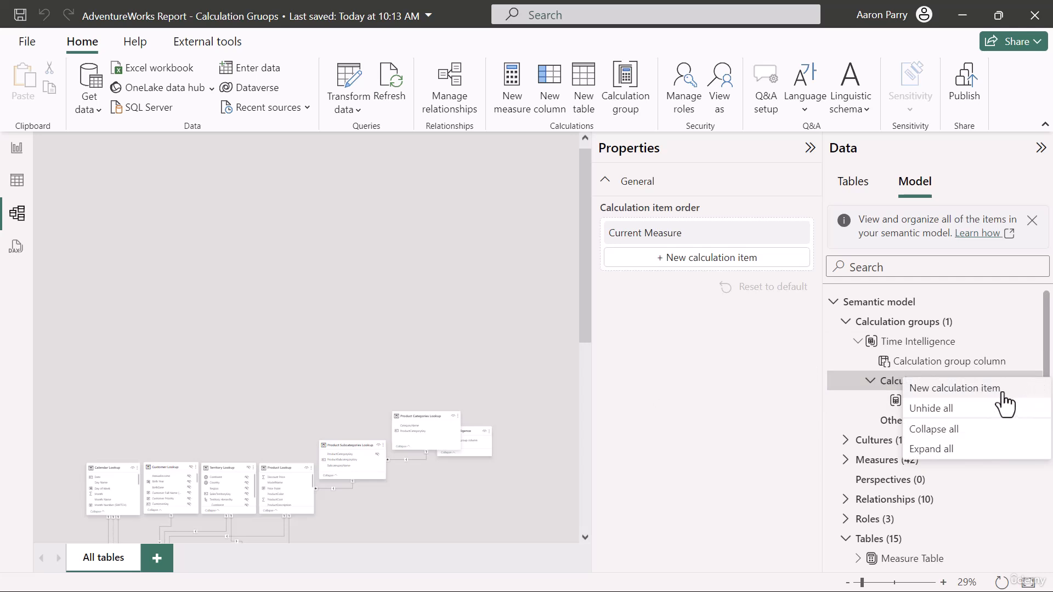
pyautogui.click(880, 380)
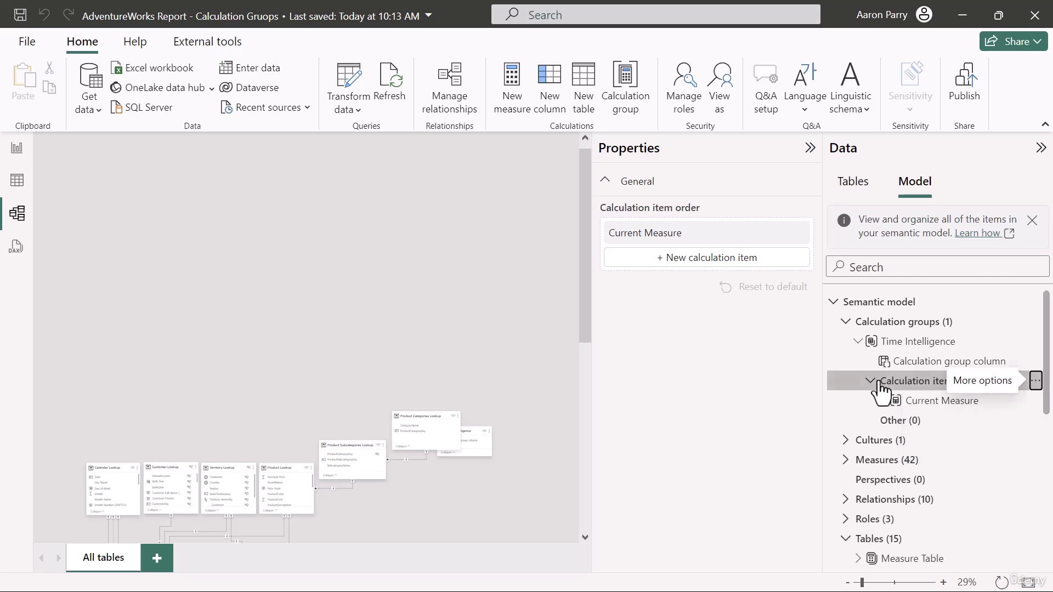
pyautogui.click(694, 263)
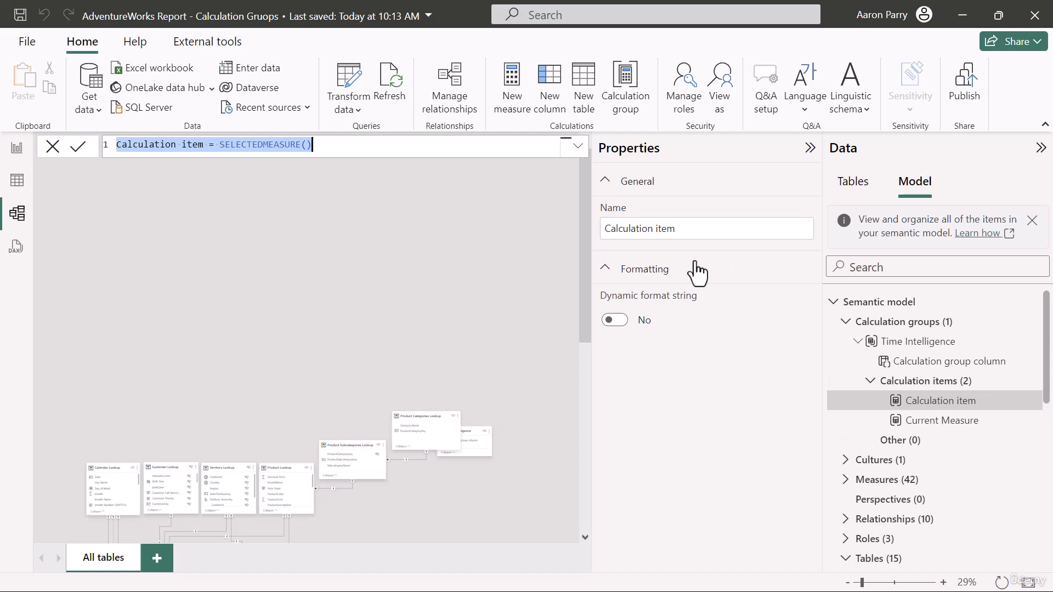
# - Define the new item as Previous Month with a multi-line CALCULATE formula that takes SELECTEDMEASURE() as its expression
pyautogui.write('Previous')
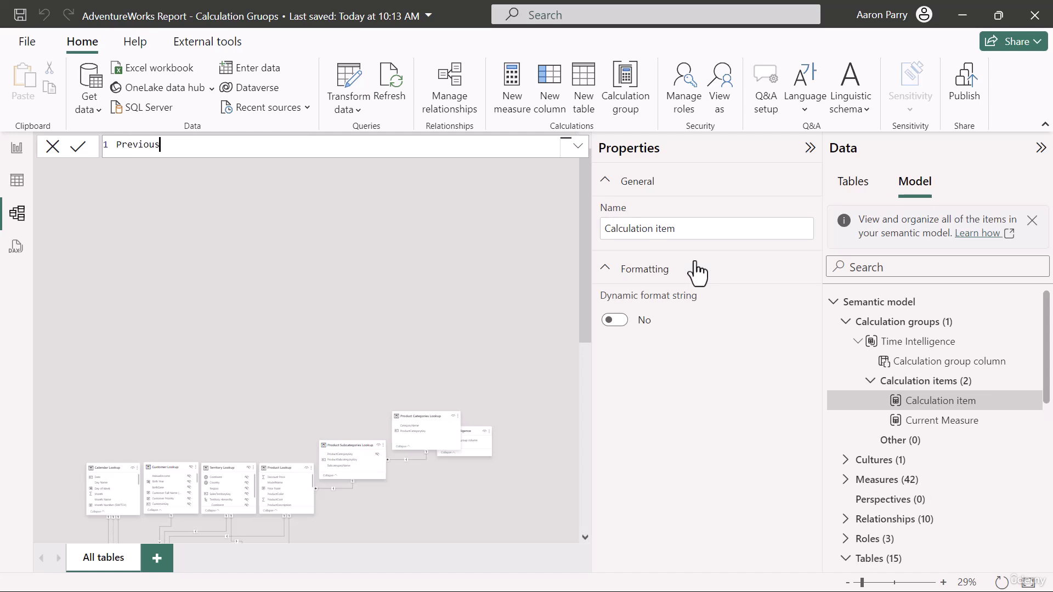
pyautogui.write(' Month =')
pyautogui.hotkey('shift', 'Return')
pyautogui.write('CALCULATE(')
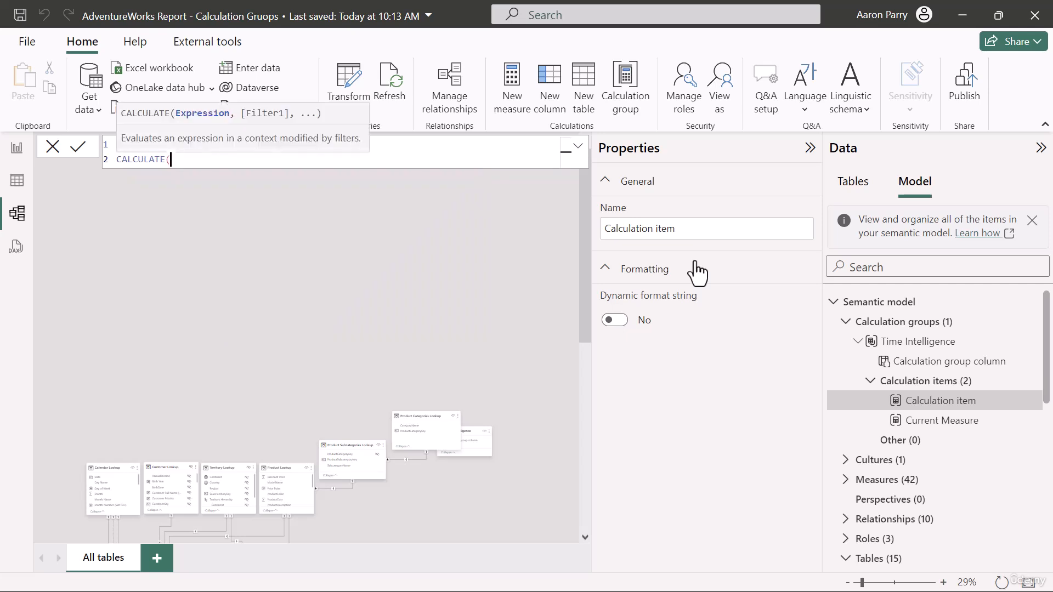
pyautogui.hotkey('shift', 'Return')
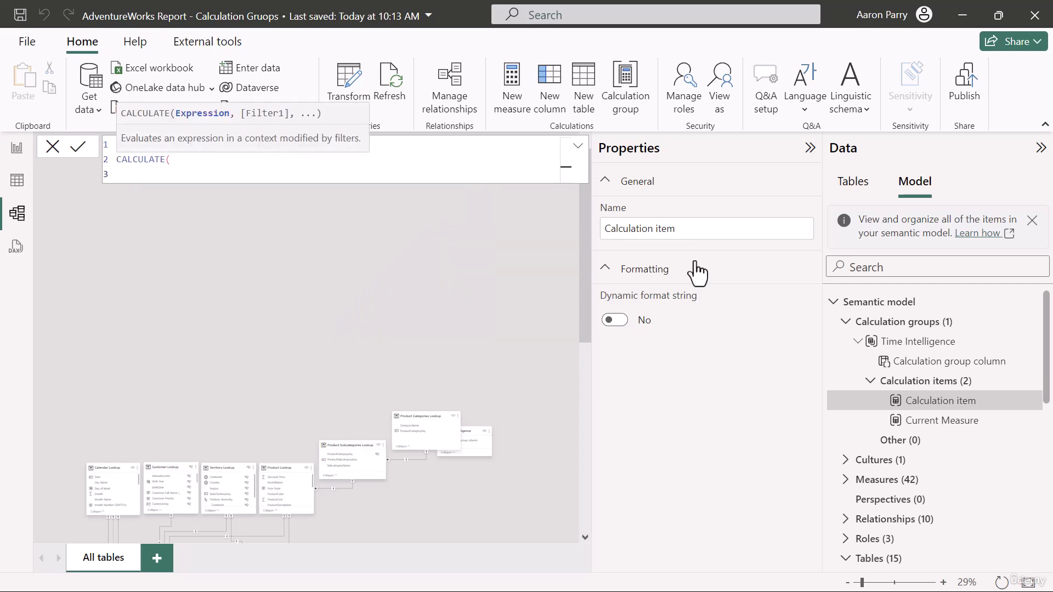
pyautogui.write('selecte')
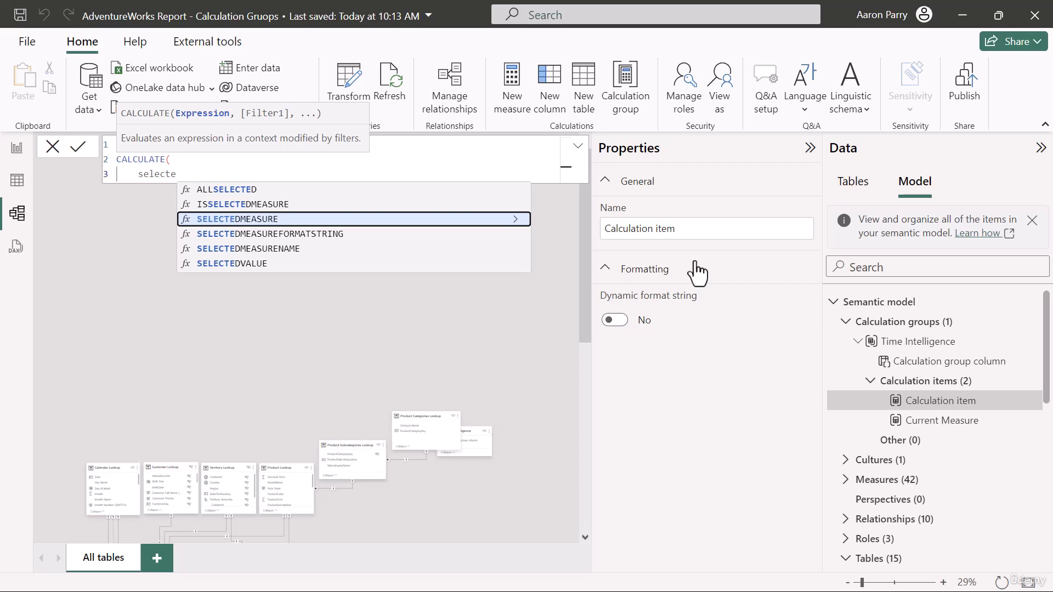
pyautogui.press('Tab')
pyautogui.write(',')
pyautogui.hotkey('shift', 'Return')
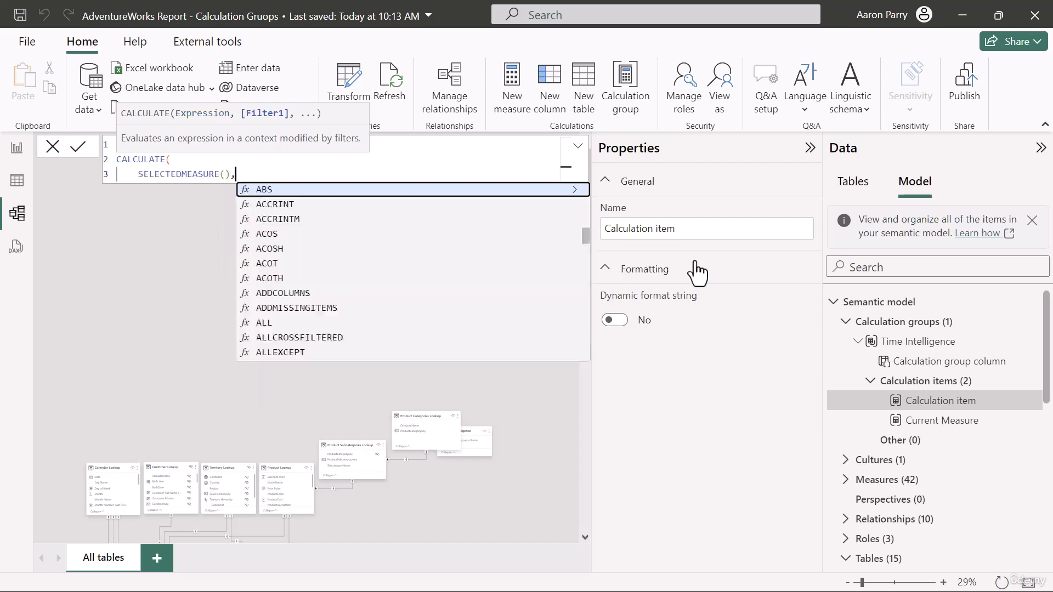
# - Insert the DATEADD function as the filter argument of the Previous Month CALCULATE formula
pyautogui.write('Data')
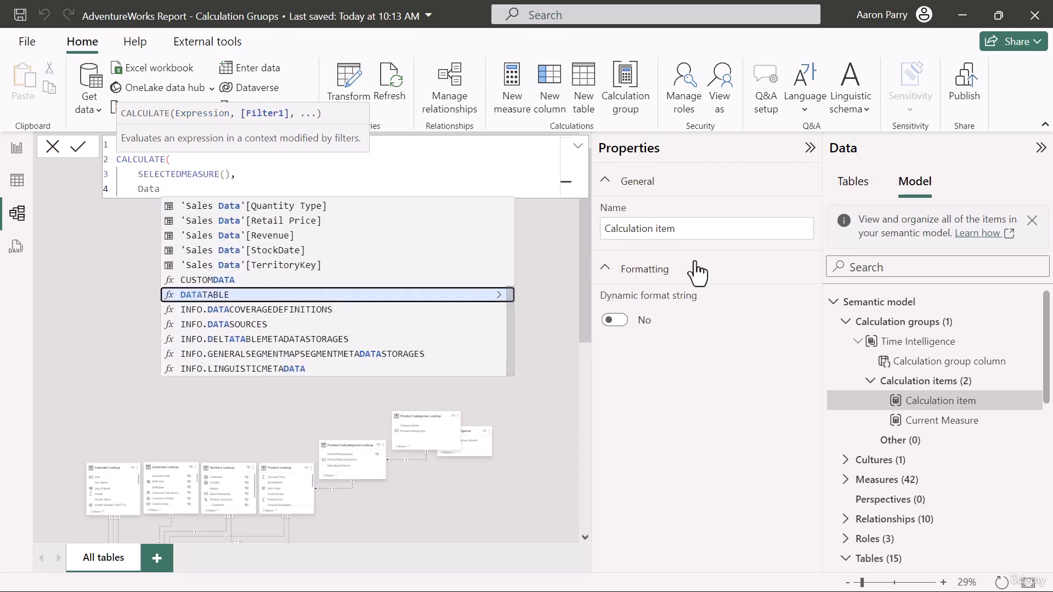
pyautogui.press('BackSpace')
pyautogui.write('eadd')
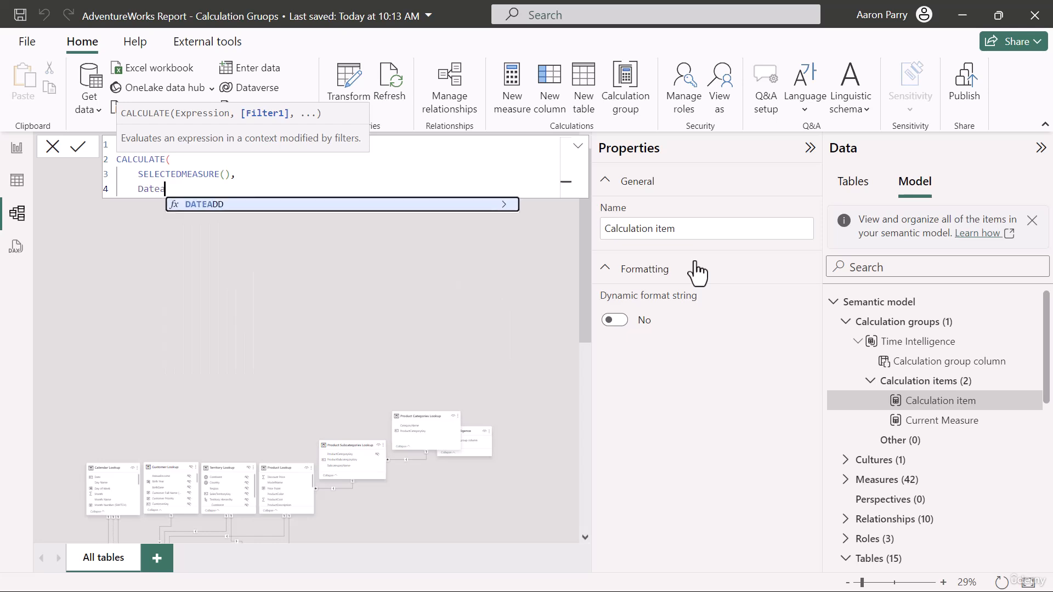
pyautogui.press('Tab')
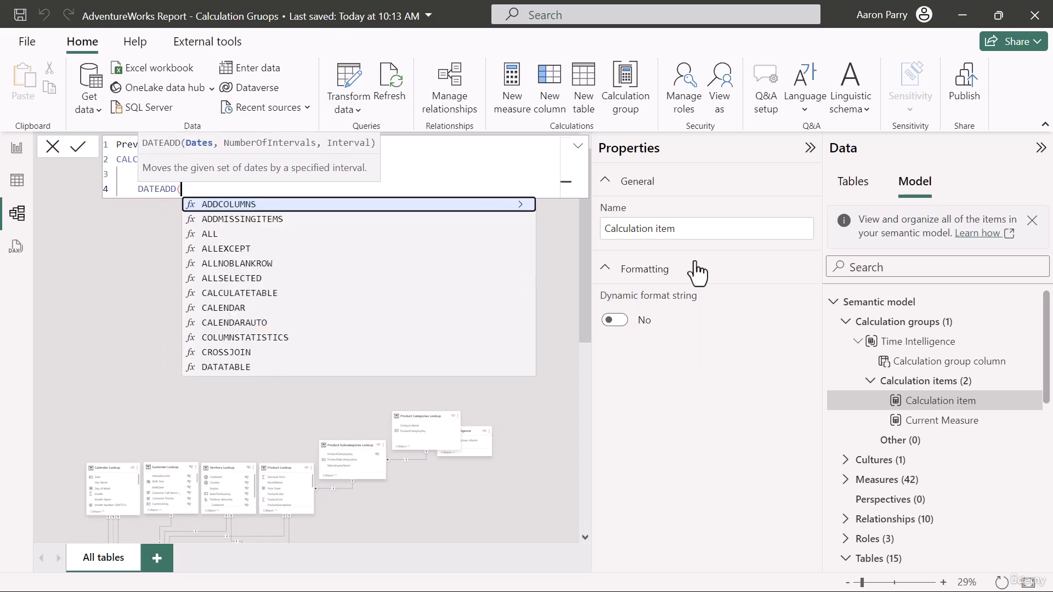
# - Supply 'Calendar Lookup'[Date] as the dates argument of DATEADD on its own line in the Previous Month formula
pyautogui.hotkey('shift', 'Return')
pyautogui.write('c')
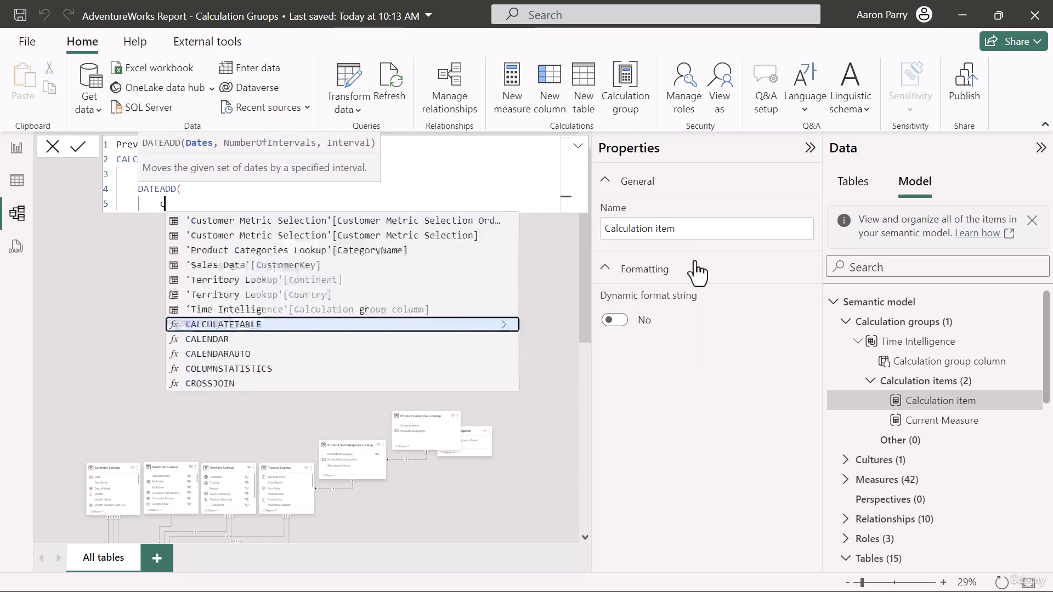
pyautogui.write('alendar')
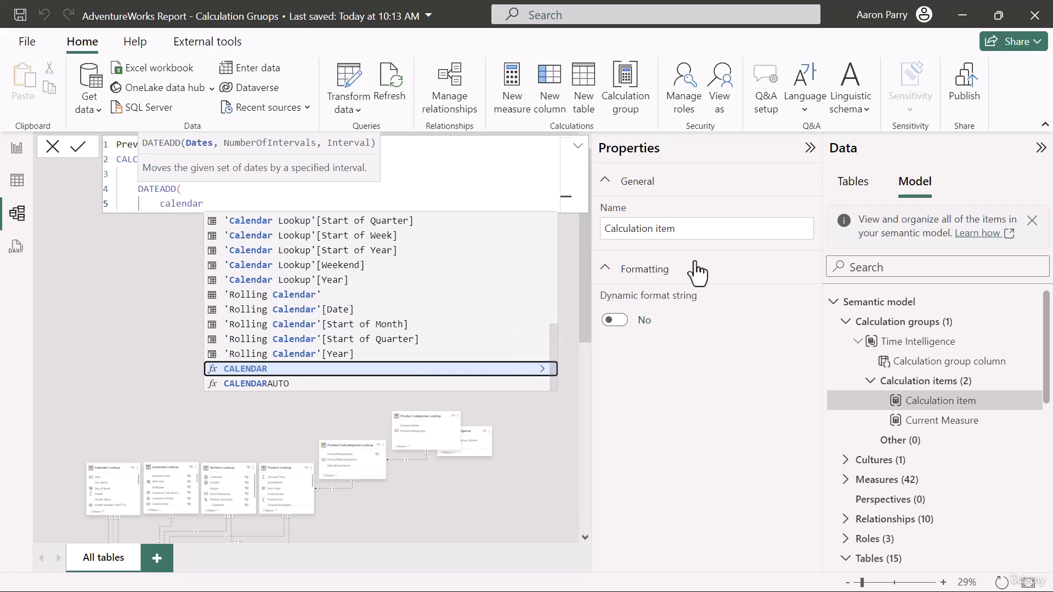
pyautogui.press('Up')
pyautogui.press('Up')
pyautogui.press('Up')
pyautogui.press('Up')
pyautogui.press('Up')
pyautogui.press('Up')
pyautogui.press('Up')
pyautogui.press('Up')
pyautogui.press('Up')
pyautogui.press('Up')
pyautogui.press('Up')
pyautogui.press('Up')
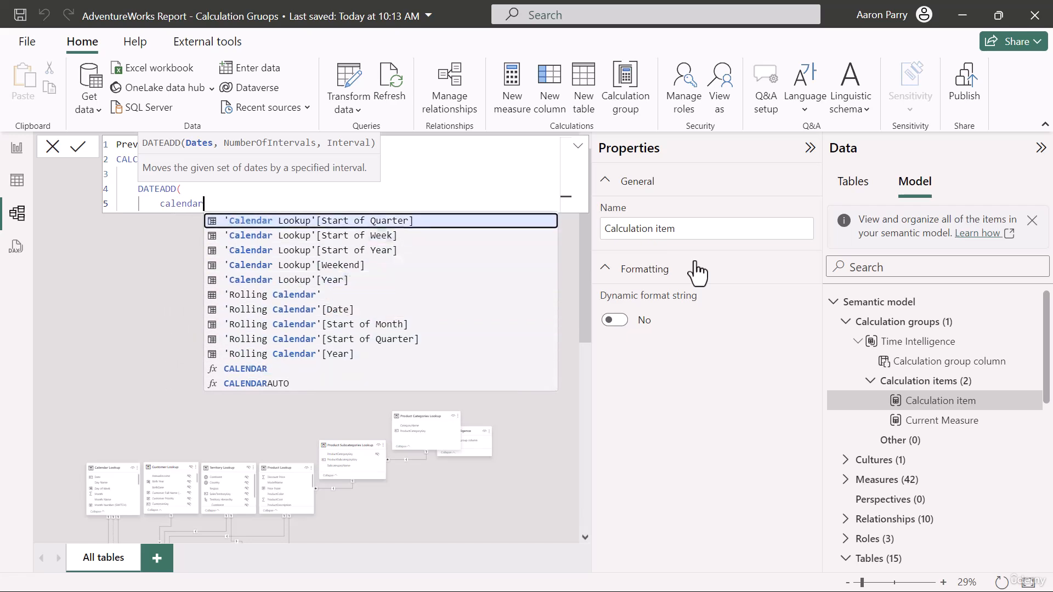
pyautogui.press('Up')
pyautogui.press('Up')
pyautogui.press('Up')
pyautogui.press('Up')
pyautogui.press('Up')
pyautogui.press('Up')
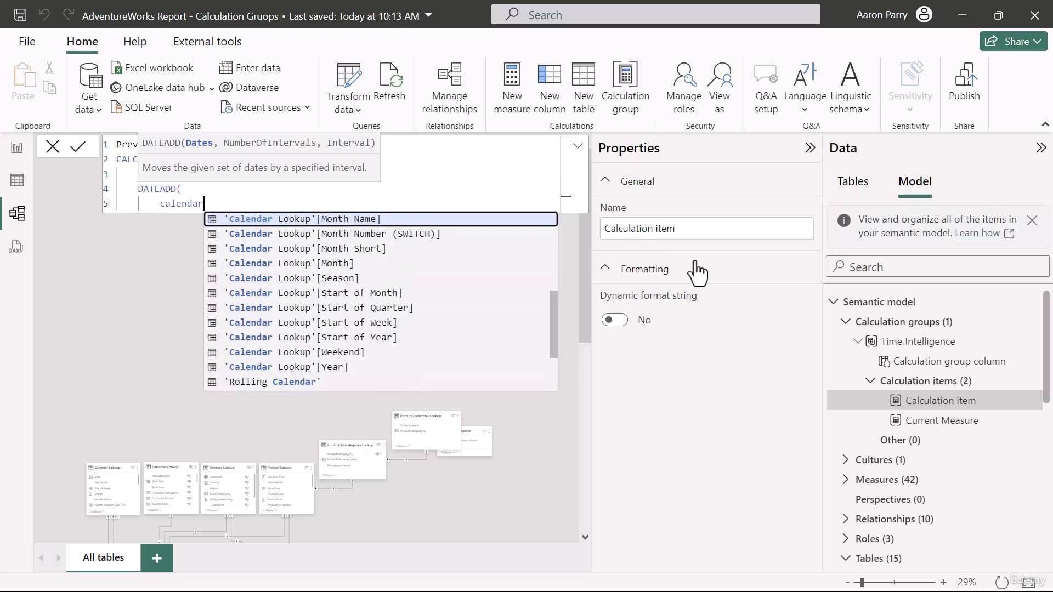
pyautogui.press('Up')
pyautogui.press('Tab')
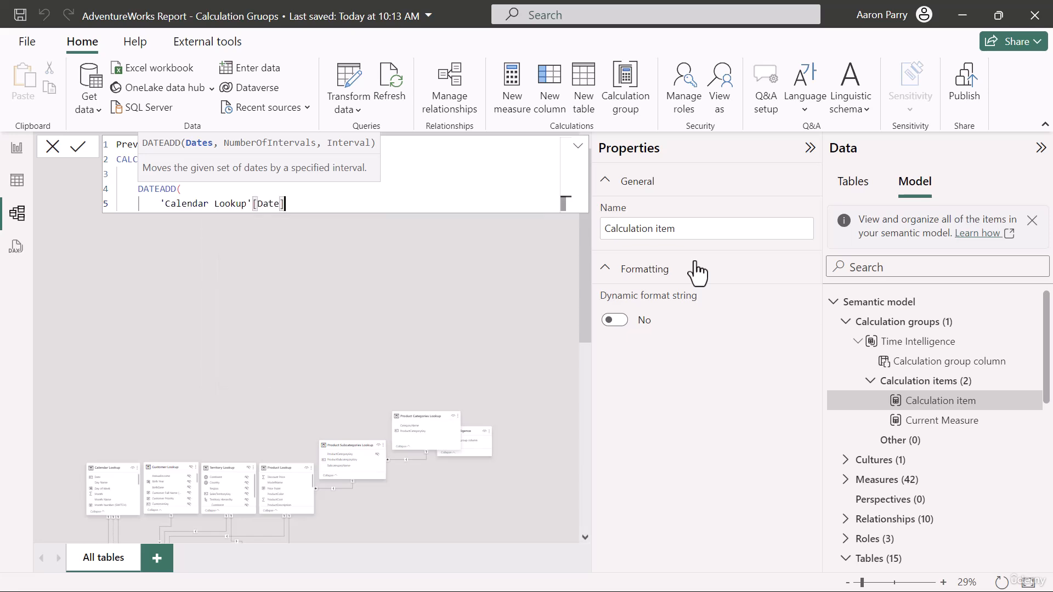
pyautogui.write(',')
pyautogui.press('Return')
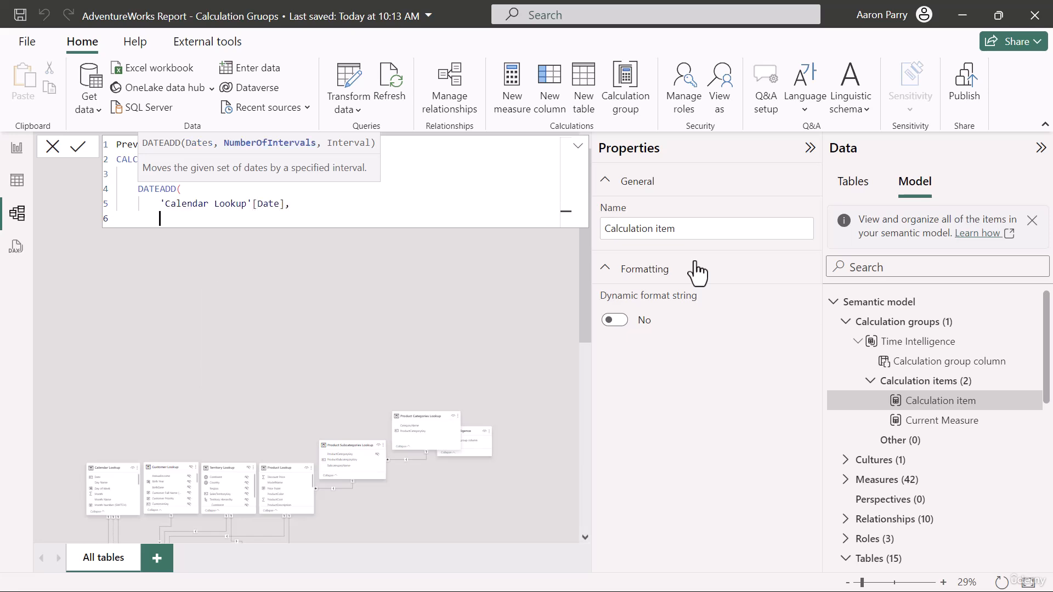
# - Set the DATEADD shift to -1 MONTH, close both functions and commit the Previous Month formula
pyautogui.write('-1,')
pyautogui.press('Return')
pyautogui.write('m')
pyautogui.press('Tab')
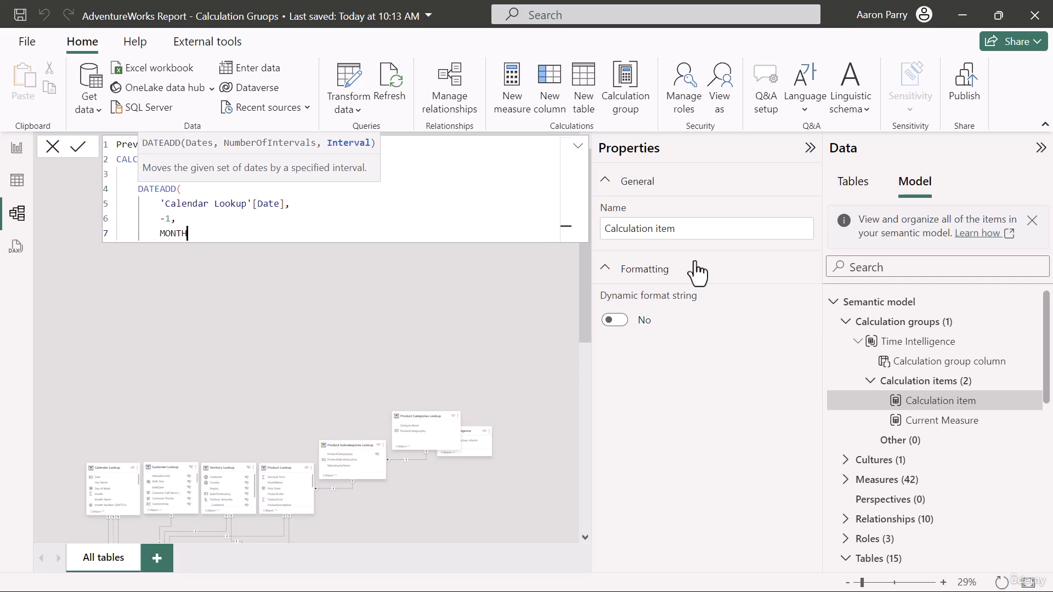
pyautogui.press('Return')
pyautogui.write(')')
pyautogui.press('Return')
pyautogui.write(')')
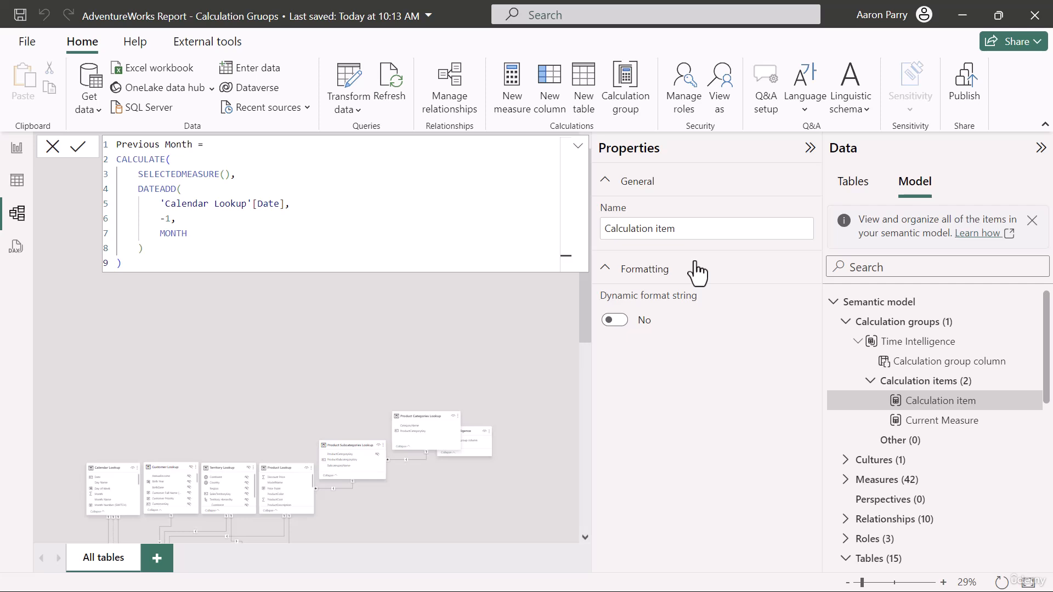
pyautogui.press('Return')
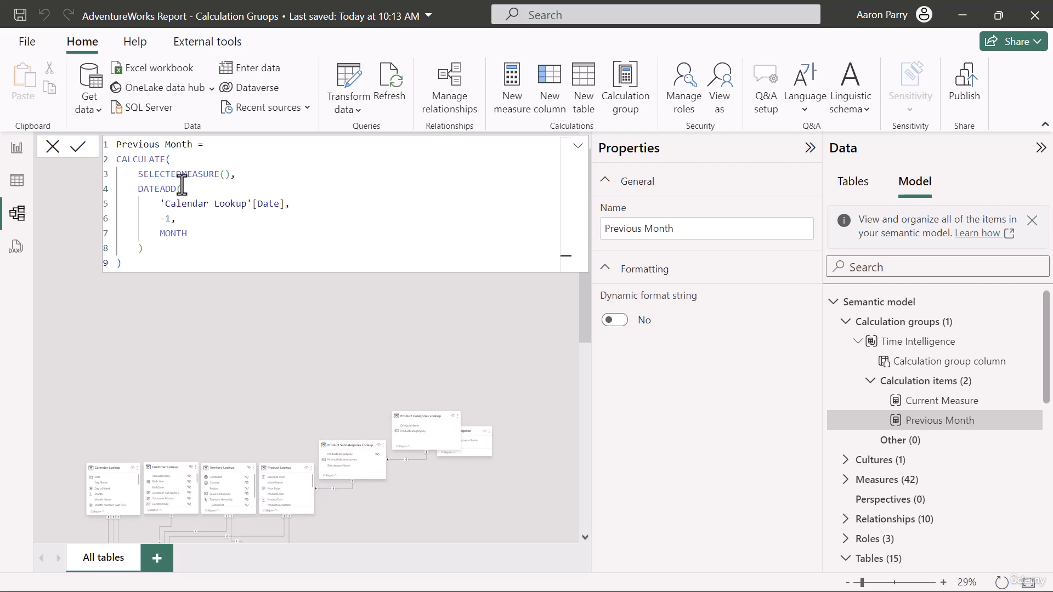
# - Add a third calculation item named QTD with a multi-line CALCULATE formula that takes SELECTEDMEASURE() as its expression
pyautogui.click(921, 381)
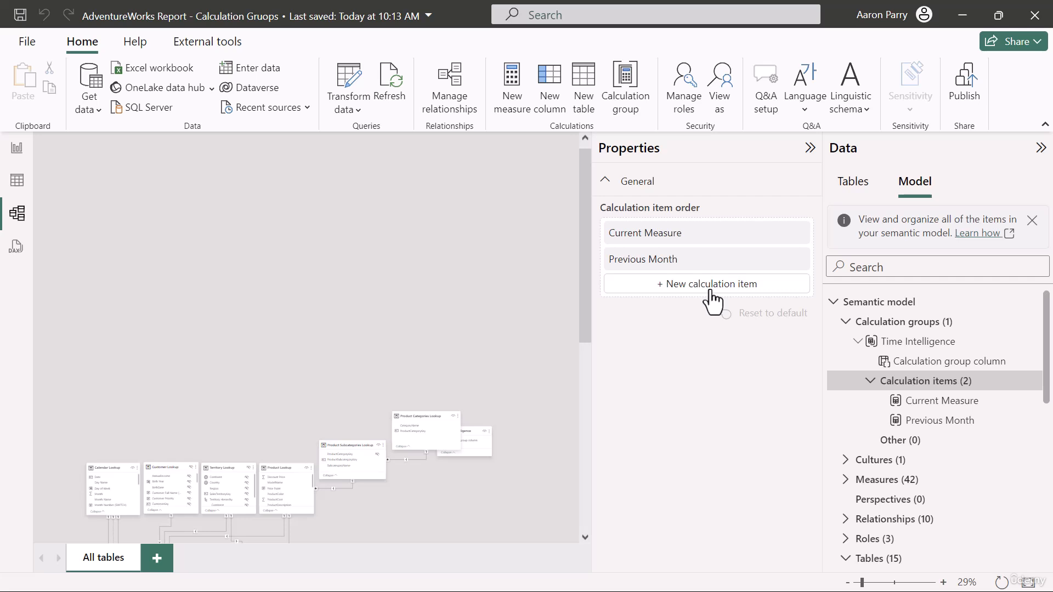
pyautogui.click(712, 284)
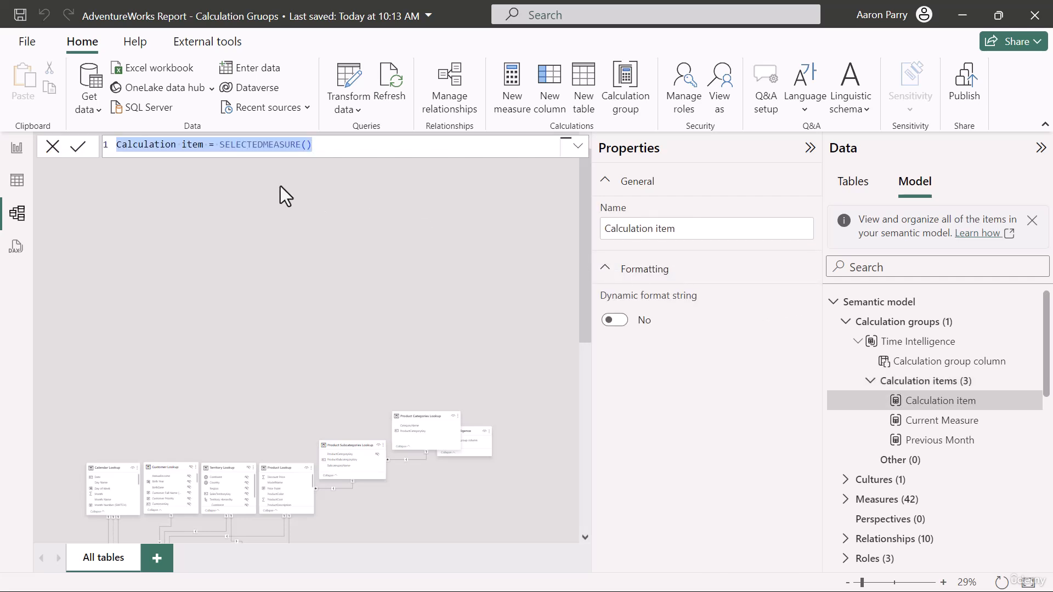
pyautogui.write('QTD =')
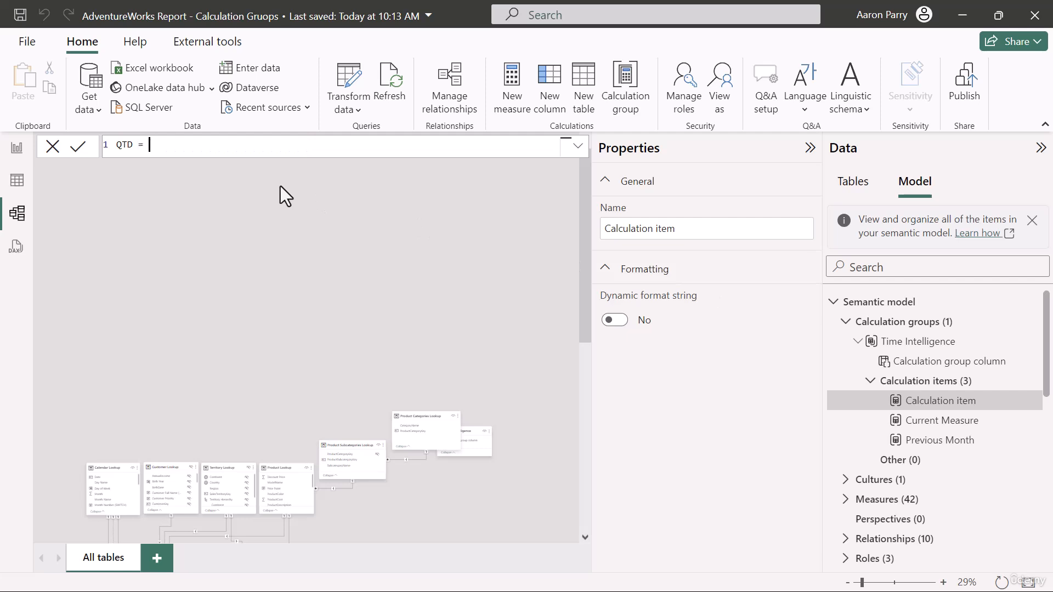
pyautogui.hotkey('shift', 'Return')
pyautogui.write('CALCULATE(')
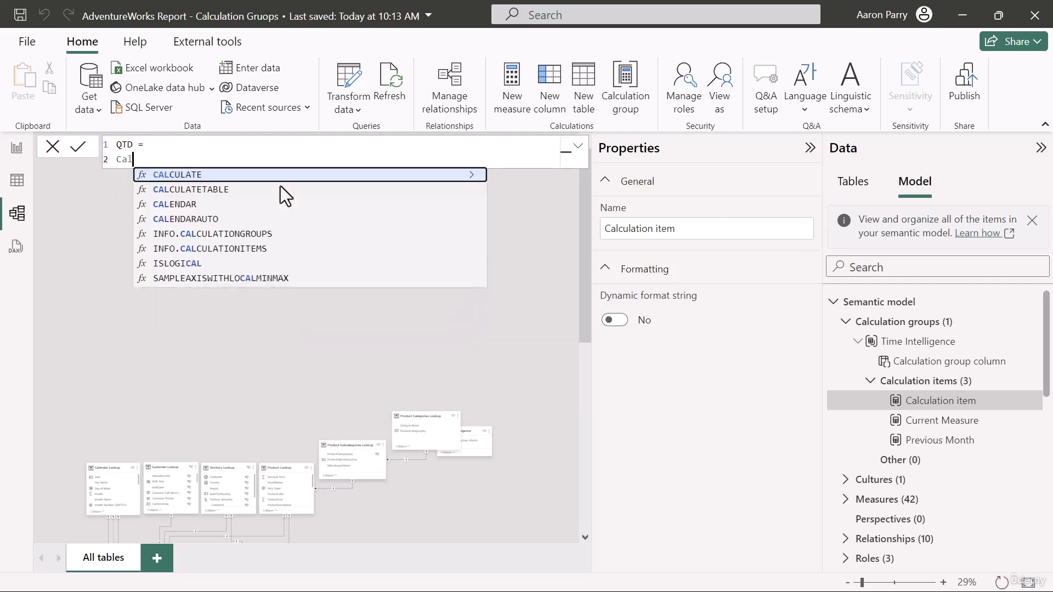
pyautogui.hotkey('shift', 'Return')
pyautogui.press('Tab')
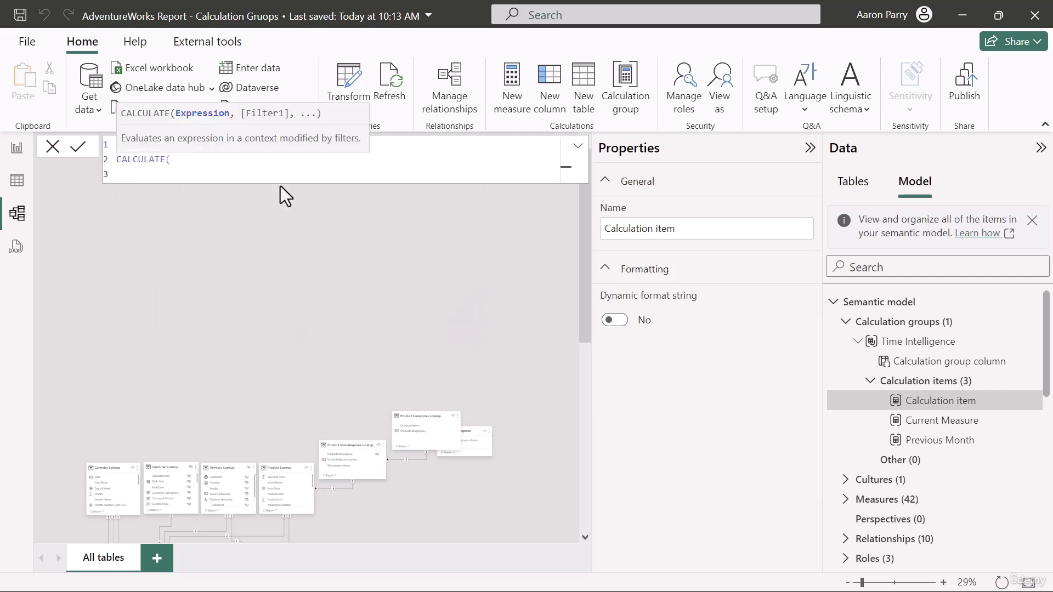
pyautogui.write('selectedm')
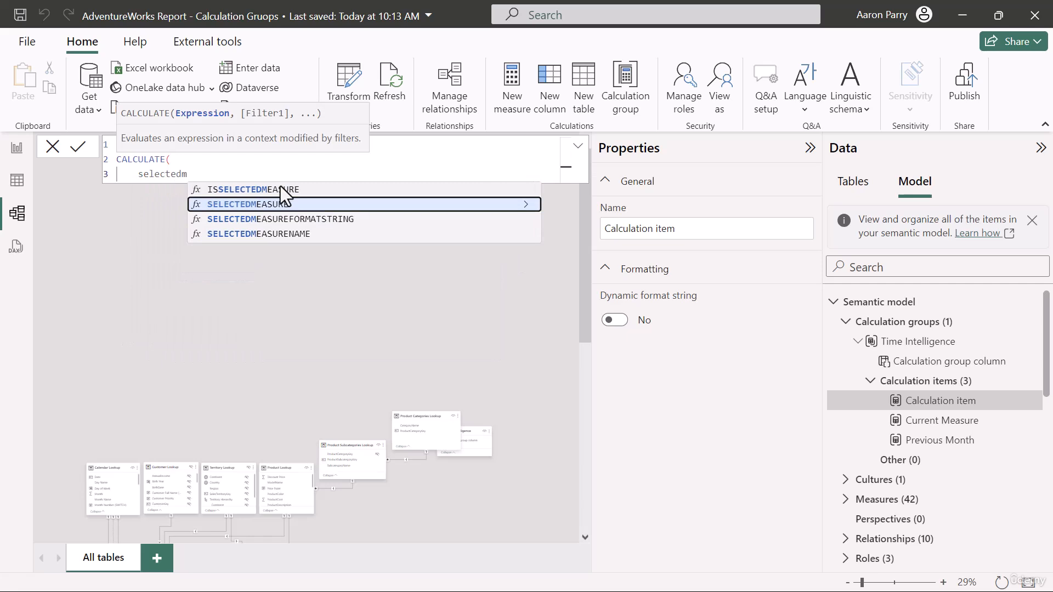
pyautogui.press('Tab')
pyautogui.write('),')
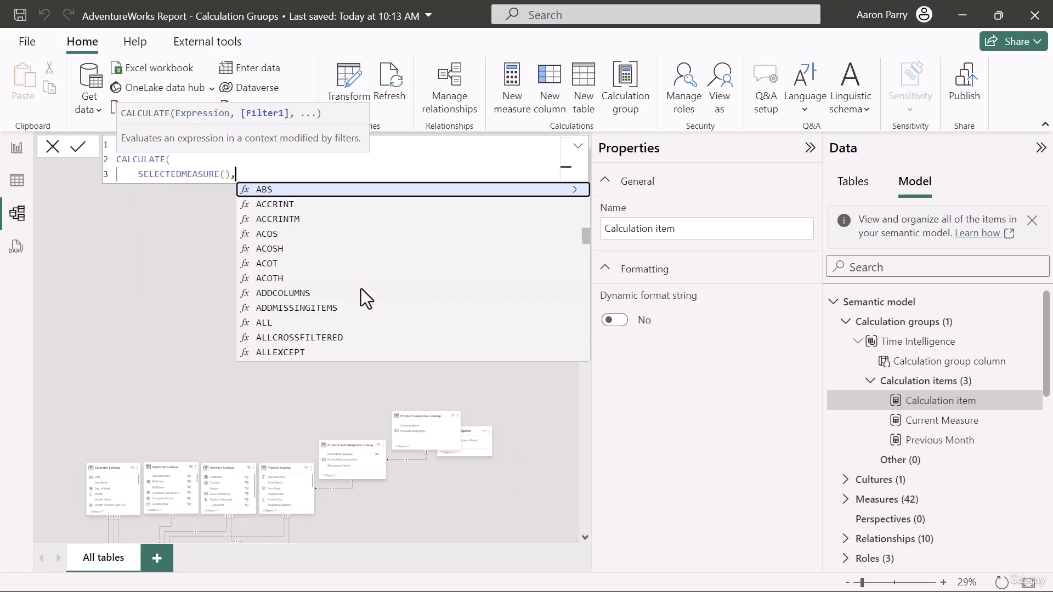
# - Complete the QTD formula with a DATESQTD filter on 'Calendar Lookup'[Date] and close both functions
pyautogui.hotkey('shift', 'Return')
pyautogui.write('Datesqt')
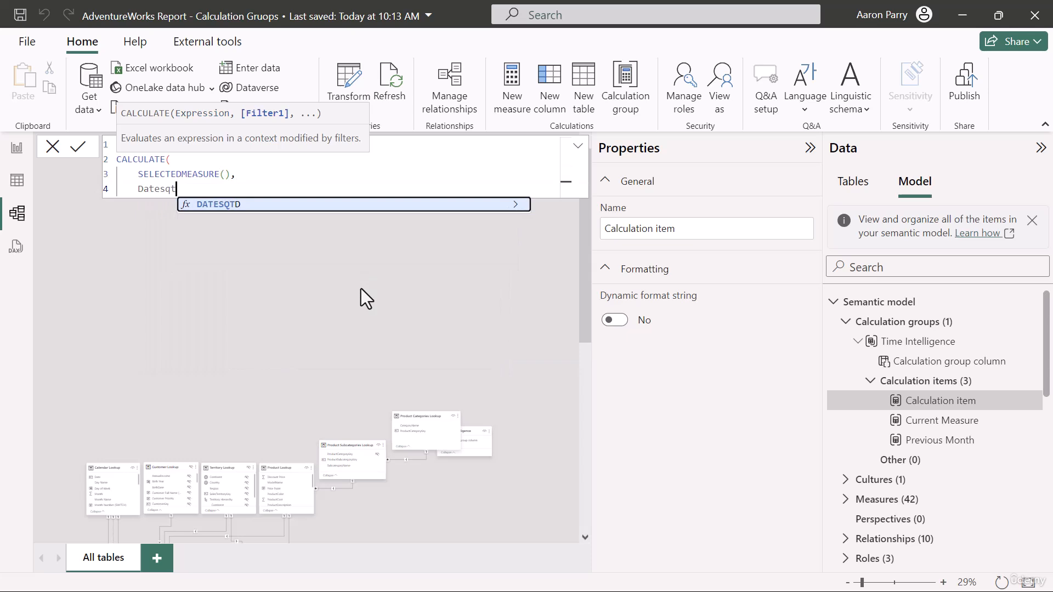
pyautogui.press('Tab')
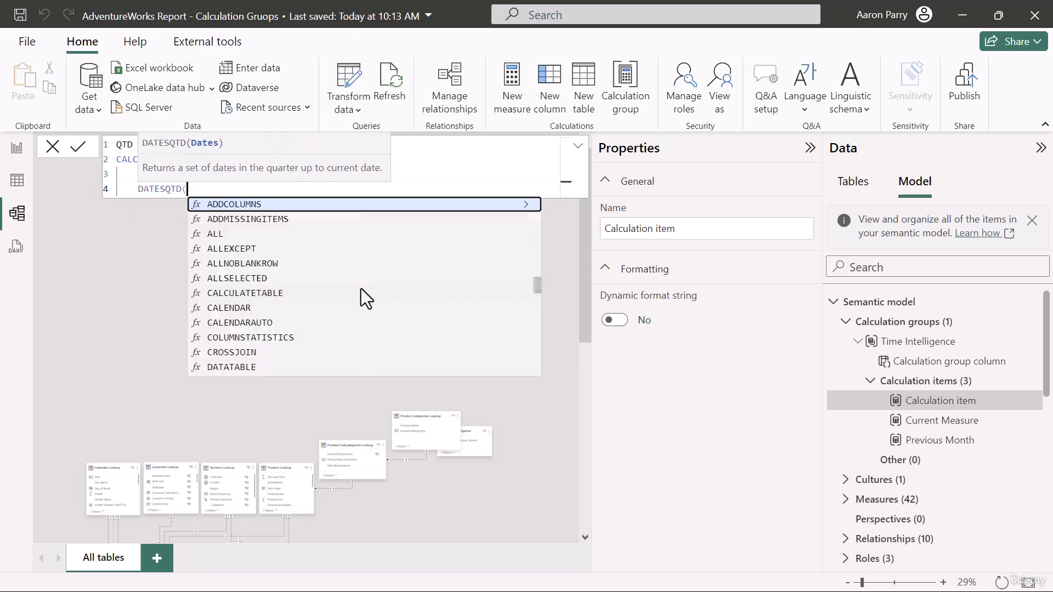
pyautogui.hotkey('shift', 'Return')
pyautogui.write('date')
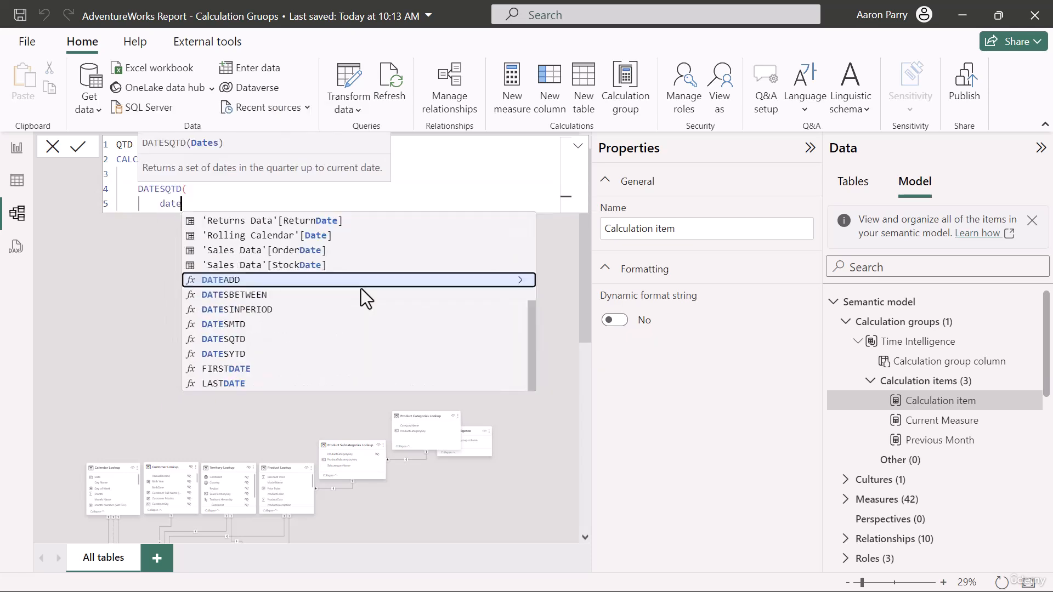
pyautogui.press('Up')
pyautogui.press('Up')
pyautogui.press('Up')
pyautogui.press('Up')
pyautogui.press('Up')
pyautogui.press('Up')
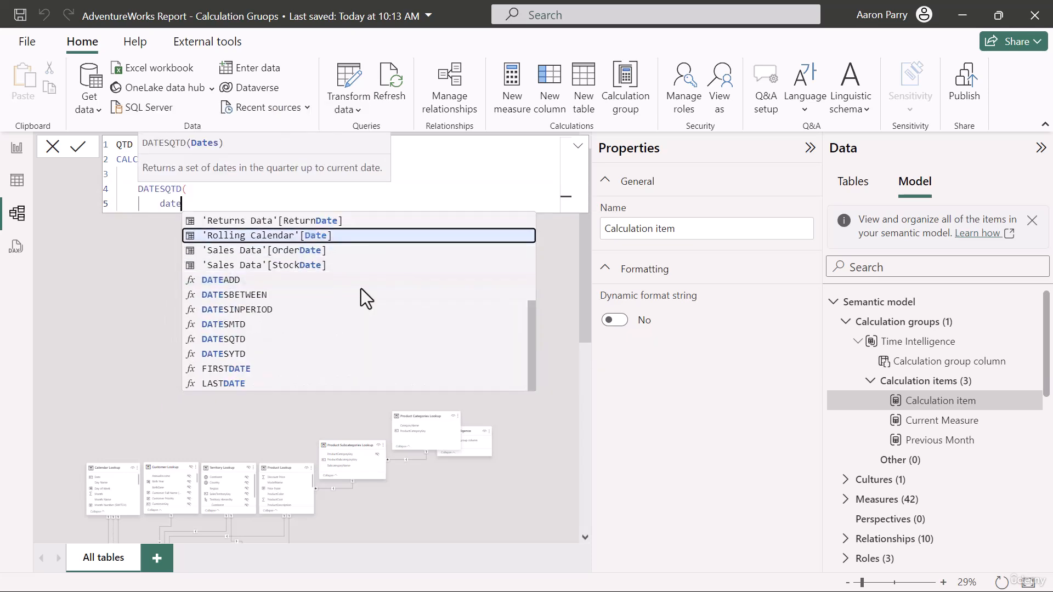
pyautogui.press('Up')
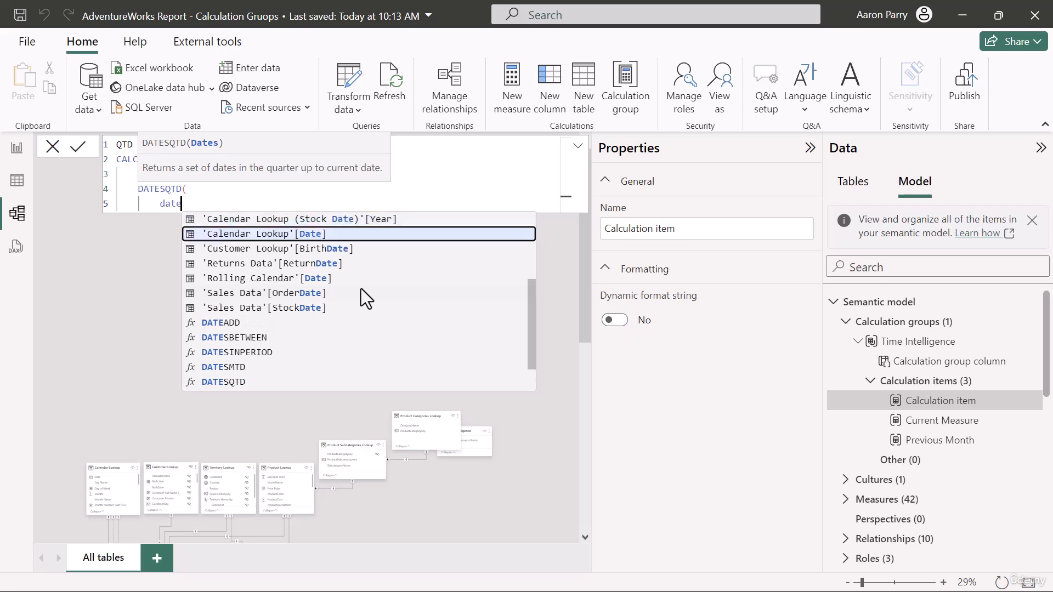
pyautogui.press('Down')
pyautogui.press('Tab')
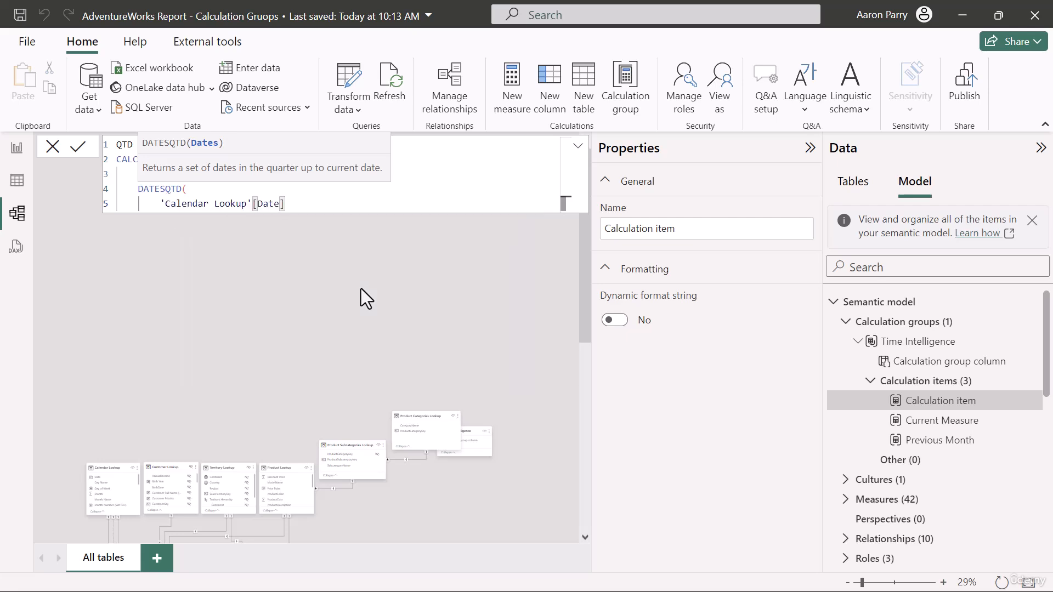
pyautogui.press('Return')
pyautogui.write(')')
pyautogui.press('Return')
pyautogui.write(')')
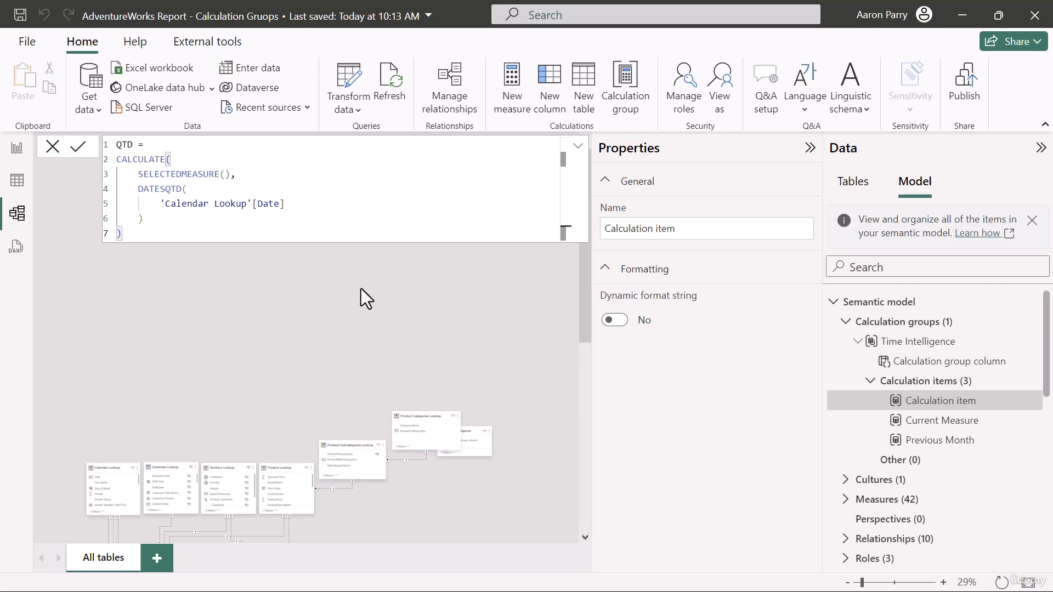
# - Copy the whole QTD formula for reuse and commit the QTD item
pyautogui.moveTo(132, 235); pyautogui.dragTo(103, 130)
pyautogui.hotkey('ctrl', 'c')
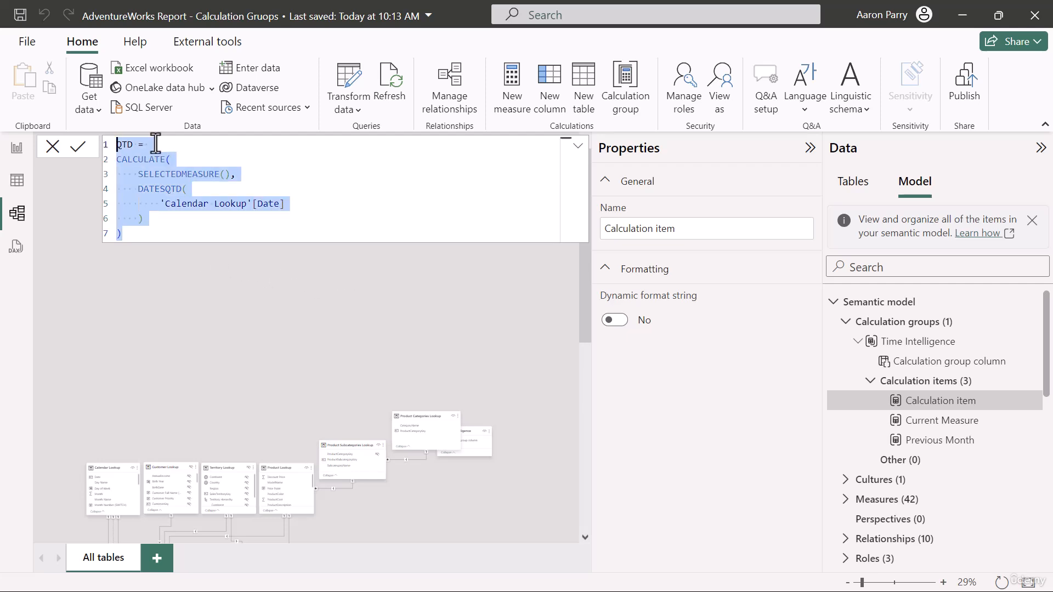
pyautogui.press('Return')
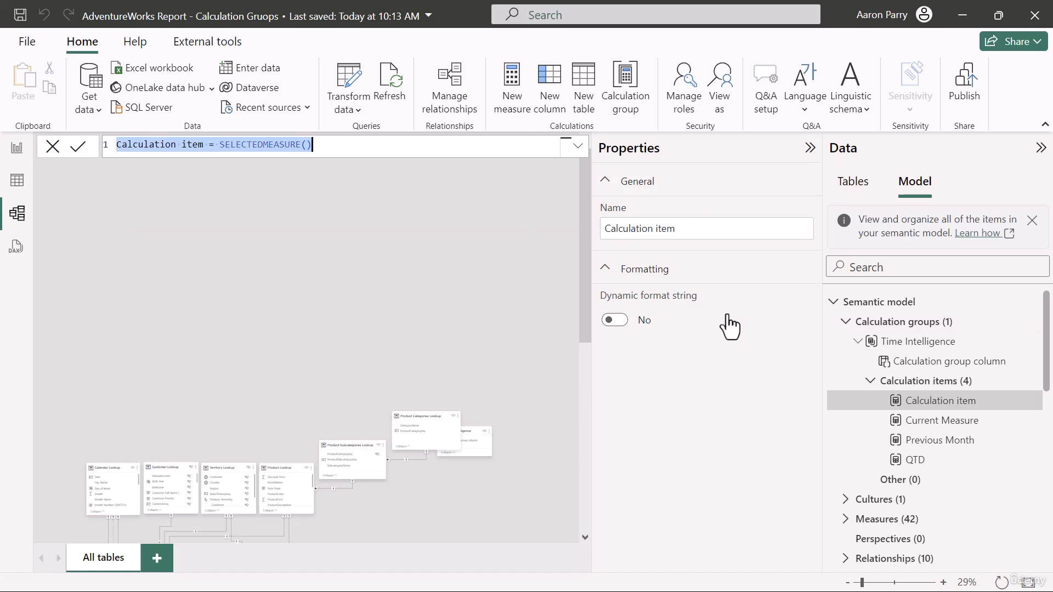
# - Define the new calculation item from the copied QTD formula, renaming it YTD and replacing DATESQTD with DATESYTD, and commit it
pyautogui.hotkey('ctrl', 'v')
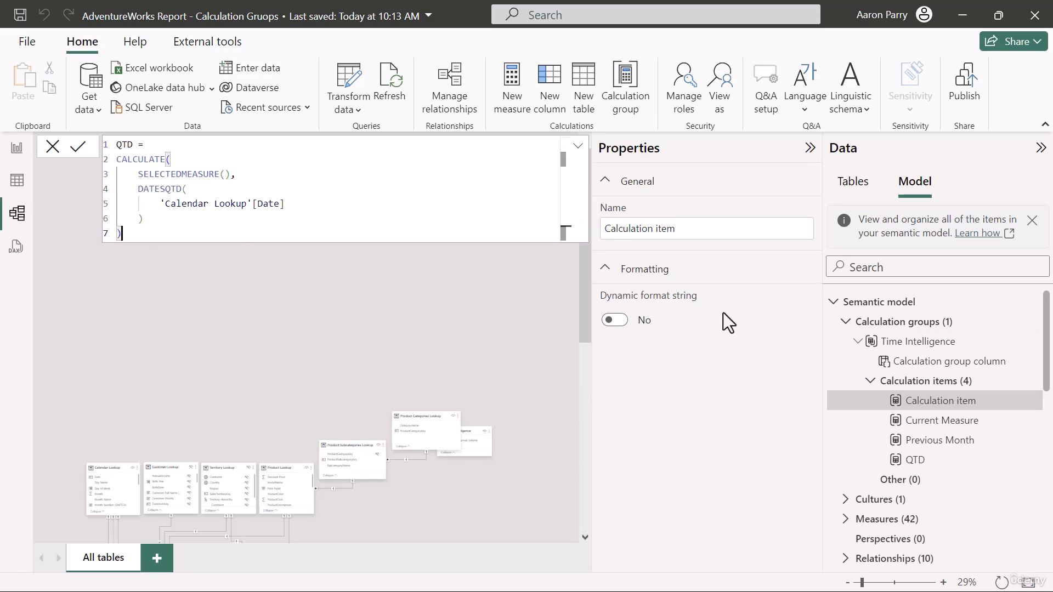
pyautogui.click(122, 145)
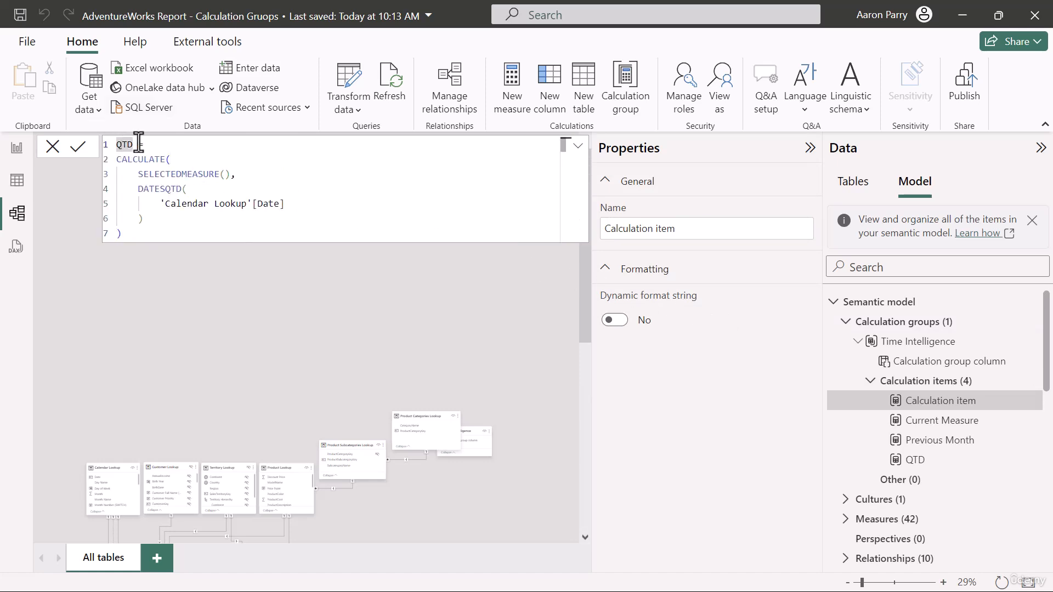
pyautogui.press('BackSpace')
pyautogui.write('Y')
pyautogui.doubleClick(175, 190)
pyautogui.write('DATESY')
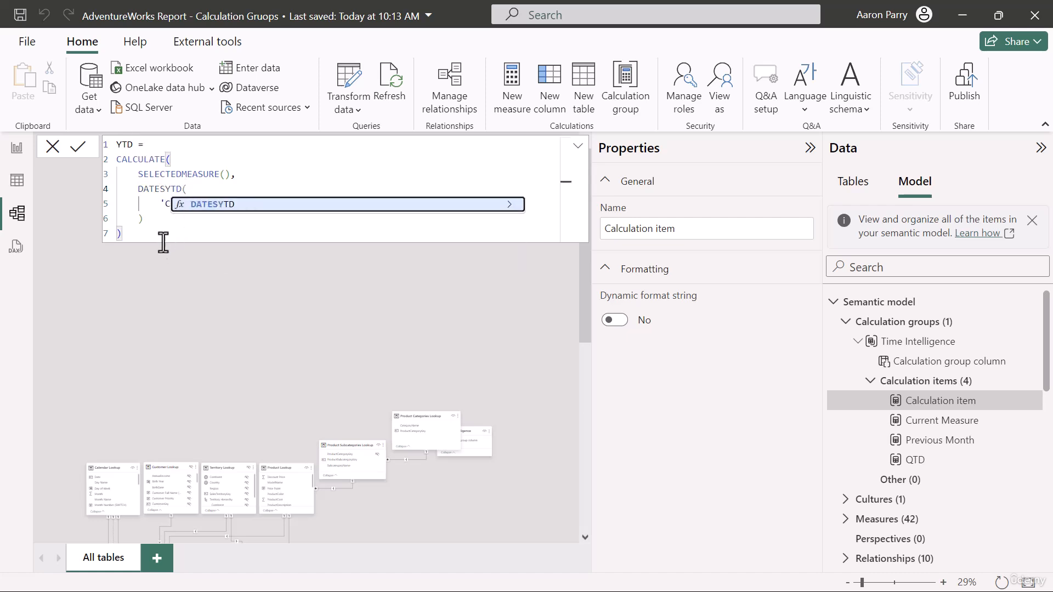
pyautogui.press('Tab')
pyautogui.press('Return')
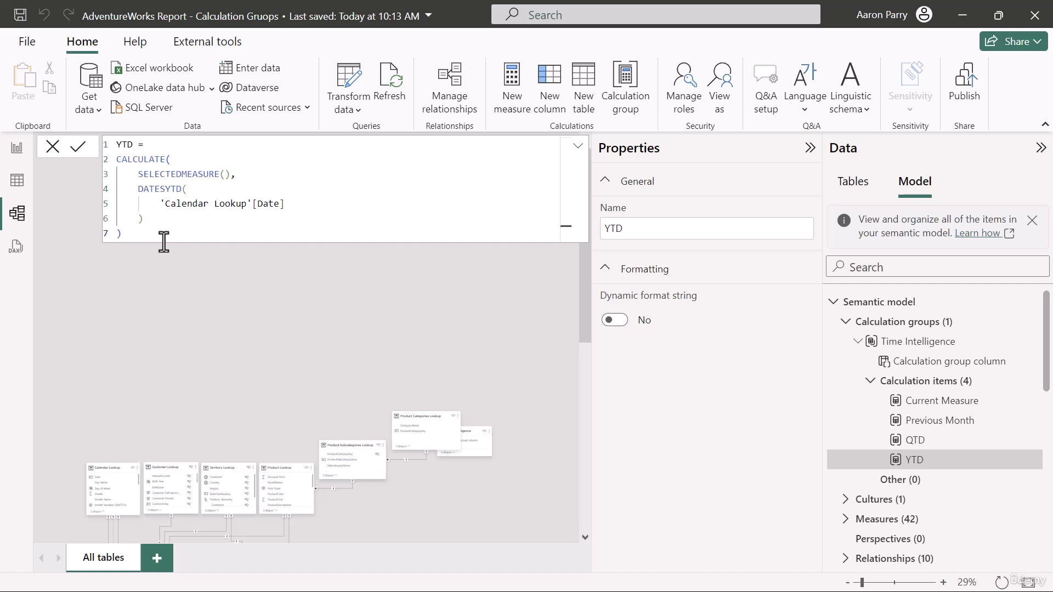
# - Add a fifth calculation item to the Time Intelligence group and name it MoM on the formula's first line
pyautogui.click(913, 382)
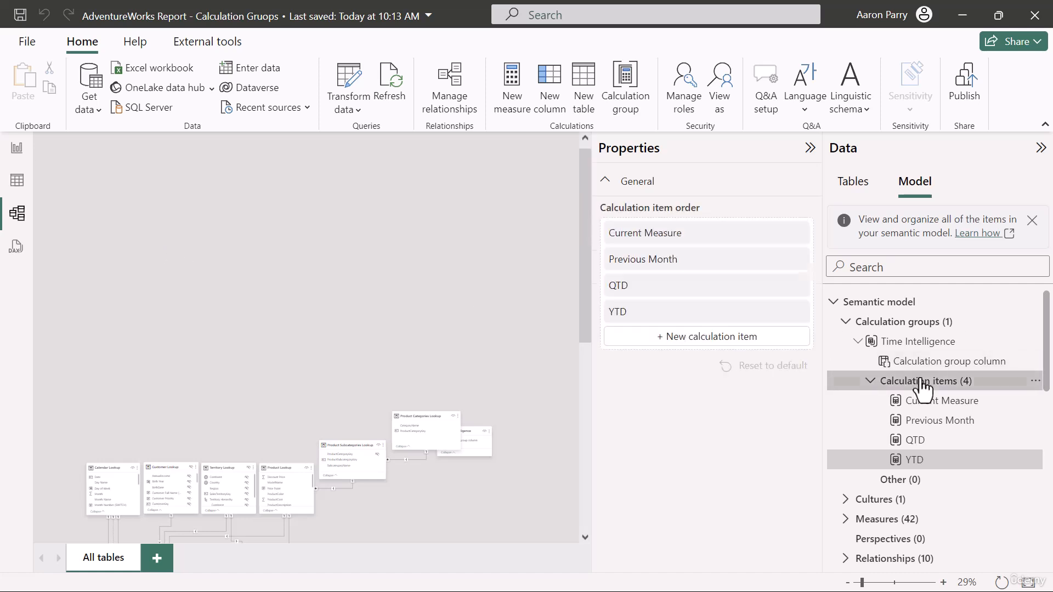
pyautogui.click(696, 337)
pyautogui.write('MOM')
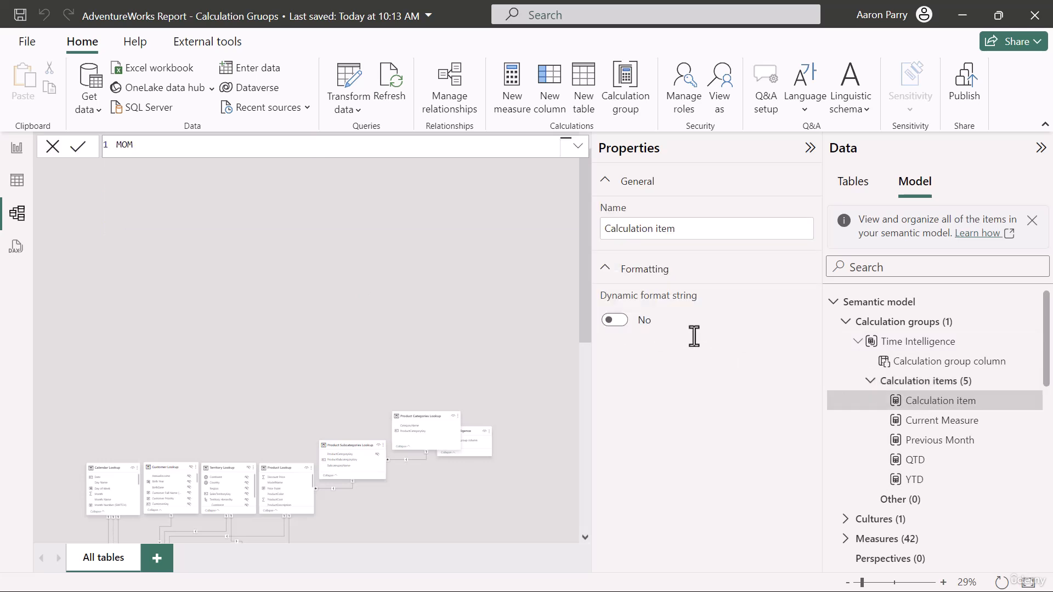
pyautogui.press('BackSpace')
pyautogui.press('BackSpace')
pyautogui.write('oM =')
pyautogui.hotkey('shift', 'Return')
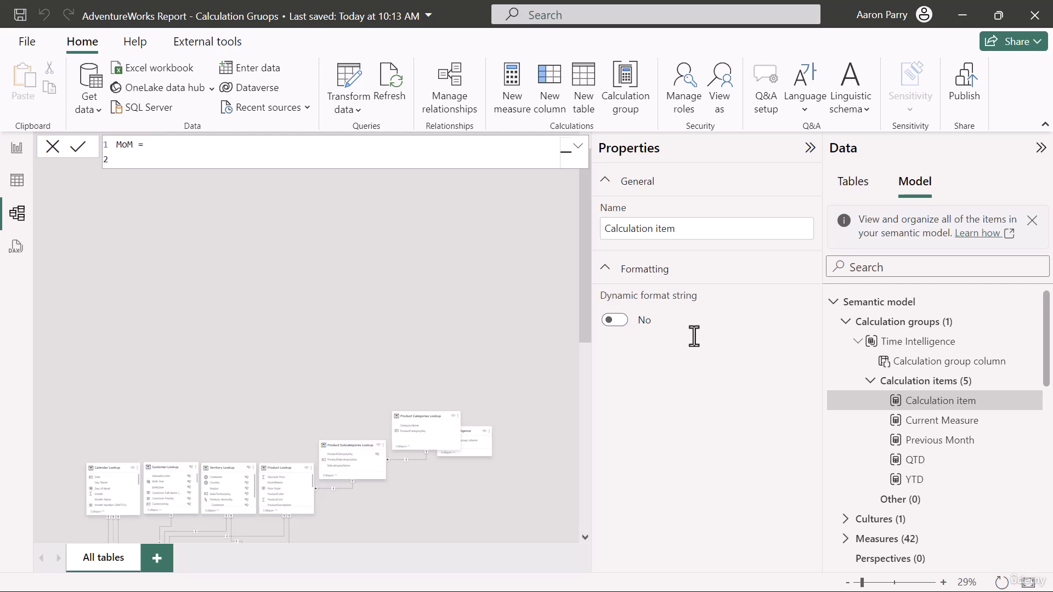
# - Declare the variable CurrentValue as SELECTEDMEASURE() in the MoM formula and start a second variable named PreviousValue
pyautogui.write('VAR CurrentValue = SELECTEDME')
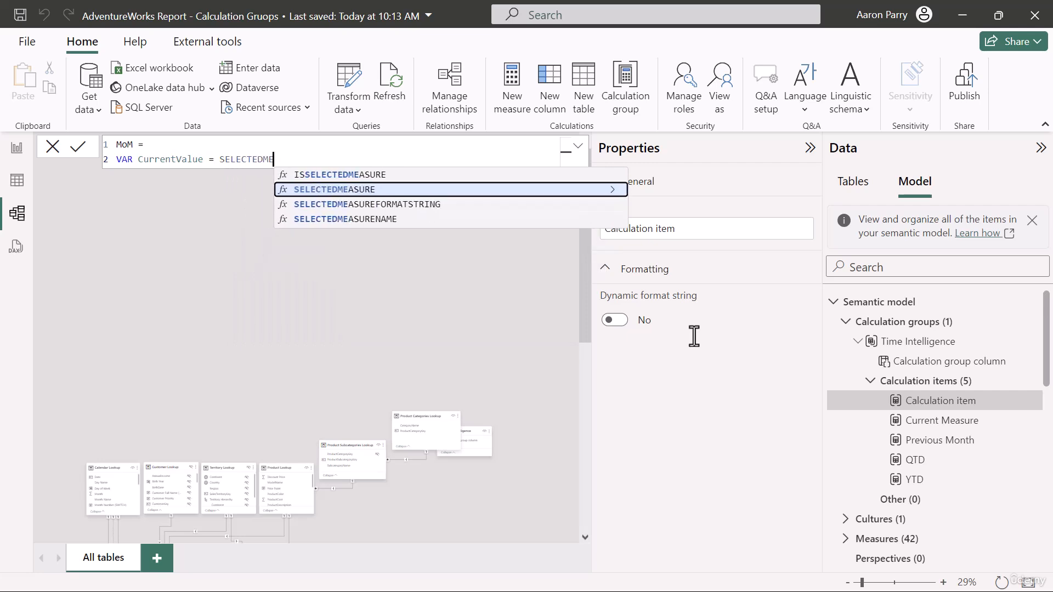
pyautogui.press('Tab')
pyautogui.write('()')
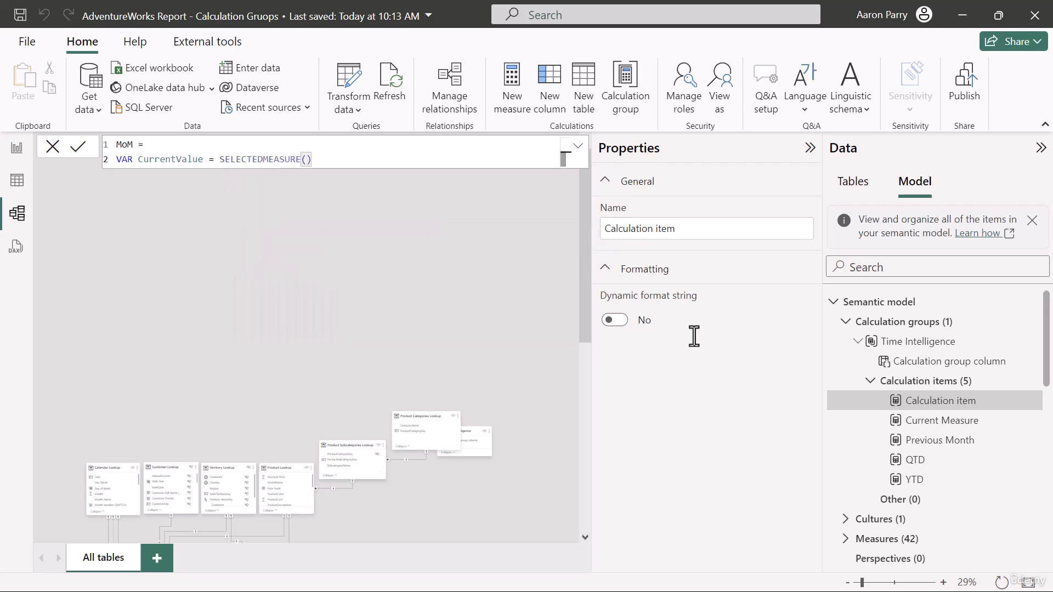
pyautogui.hotkey('shift', 'Return')
pyautogui.write('VAR')
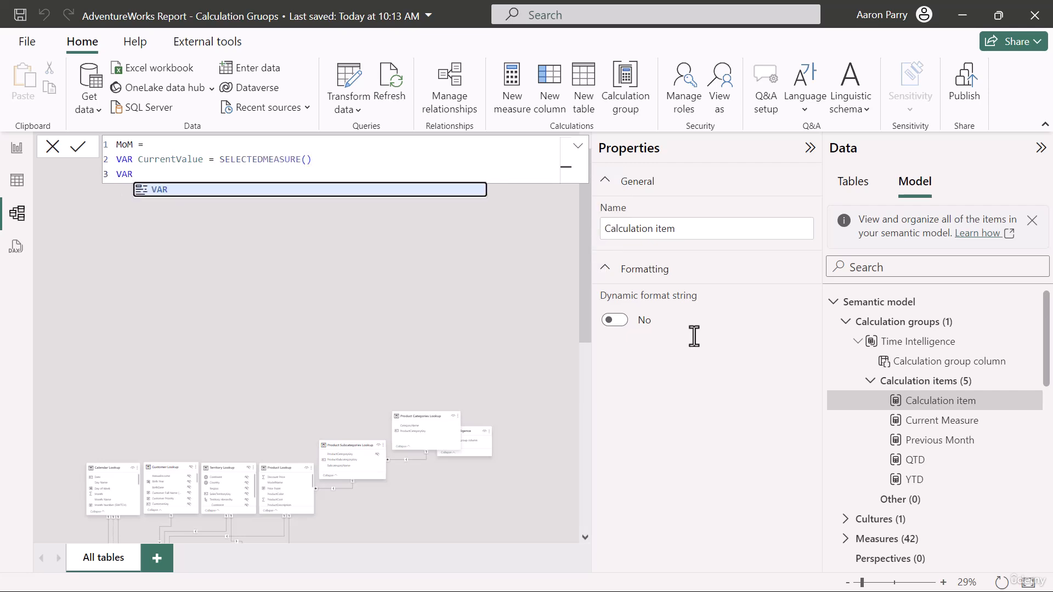
pyautogui.write(' Pre')
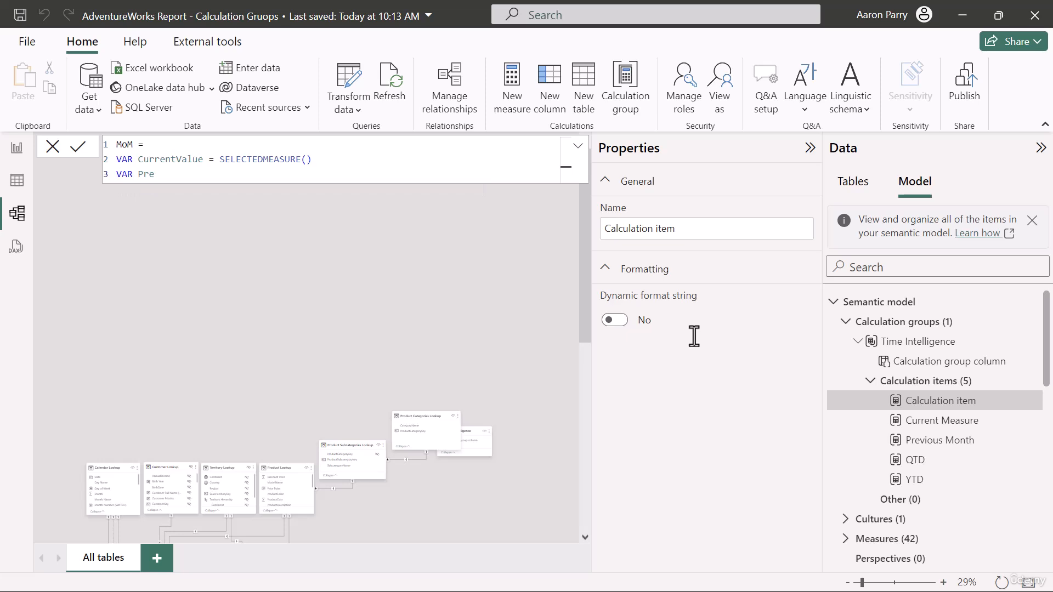
pyautogui.write('viousValue =')
pyautogui.press('Return')
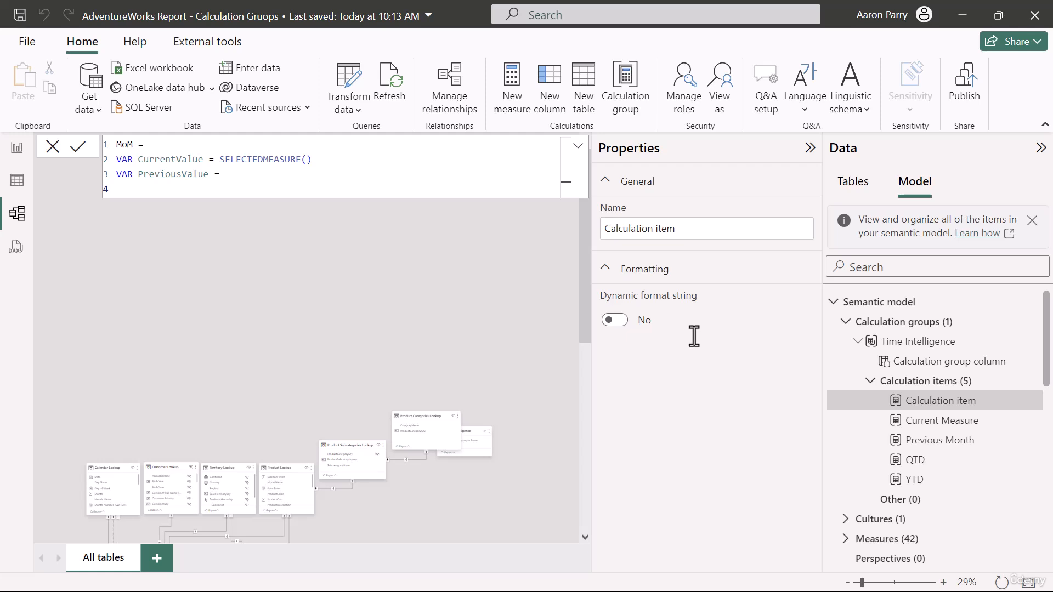
# - Begin the PreviousValue definition with a CALCULATE function that takes SELECTEDMEASURE() as its expression
pyautogui.write('CALCULATE(')
pyautogui.press('Return')
pyautogui.write('sele')
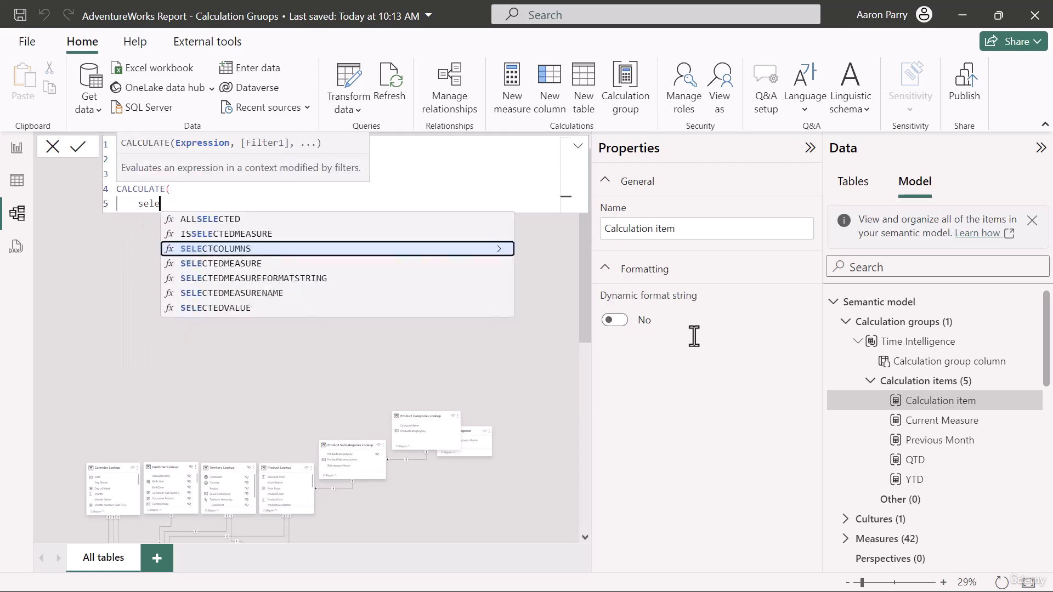
pyautogui.write('cted')
pyautogui.press('Tab')
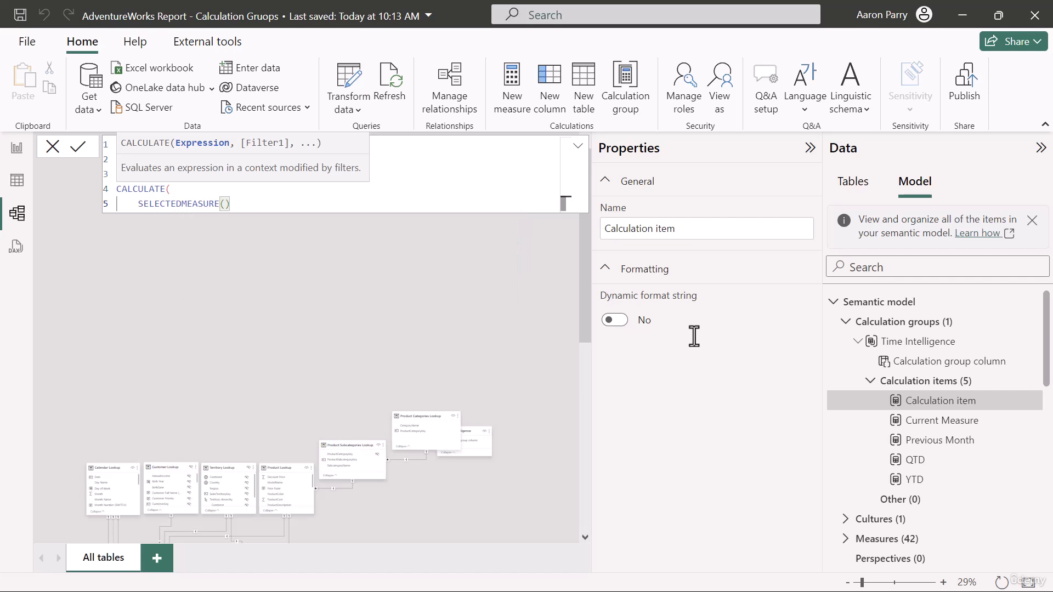
pyautogui.write(',')
# - Add a DATEADD filter to the CALCULATE function with 'Calendar Lookup'[Date] as its dates argument
pyautogui.hotkey('shift', 'Return')
pyautogui.write('Date')
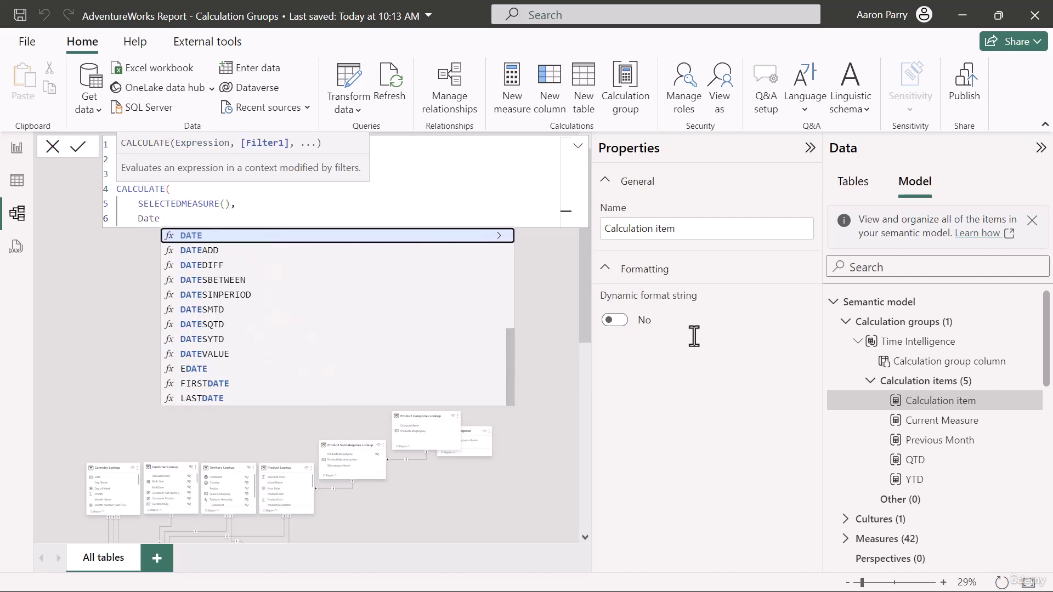
pyautogui.write('ad')
pyautogui.press('Tab')
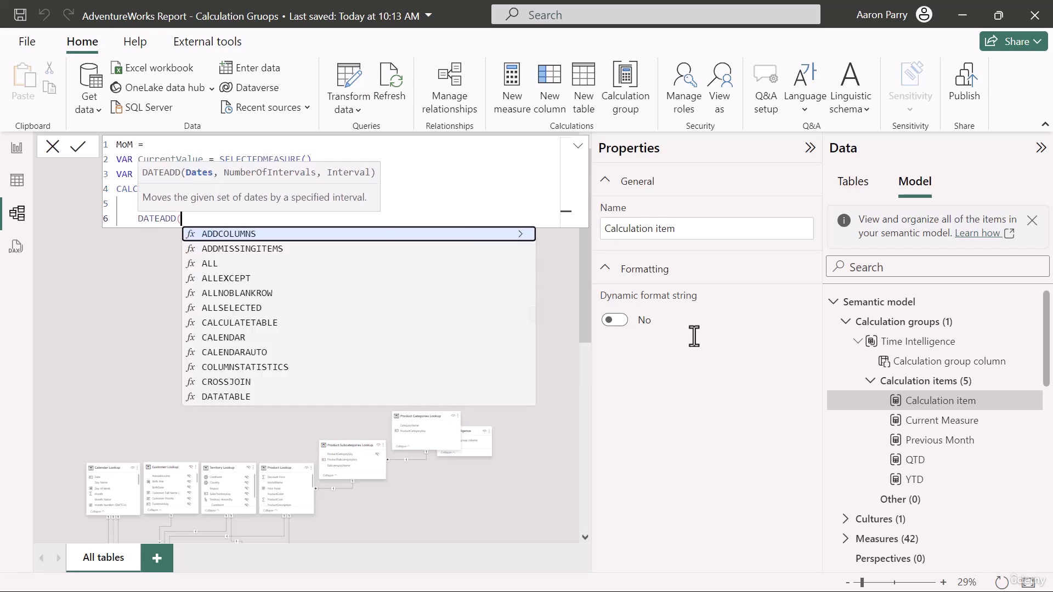
pyautogui.hotkey('shift', 'Return')
pyautogui.write('date')
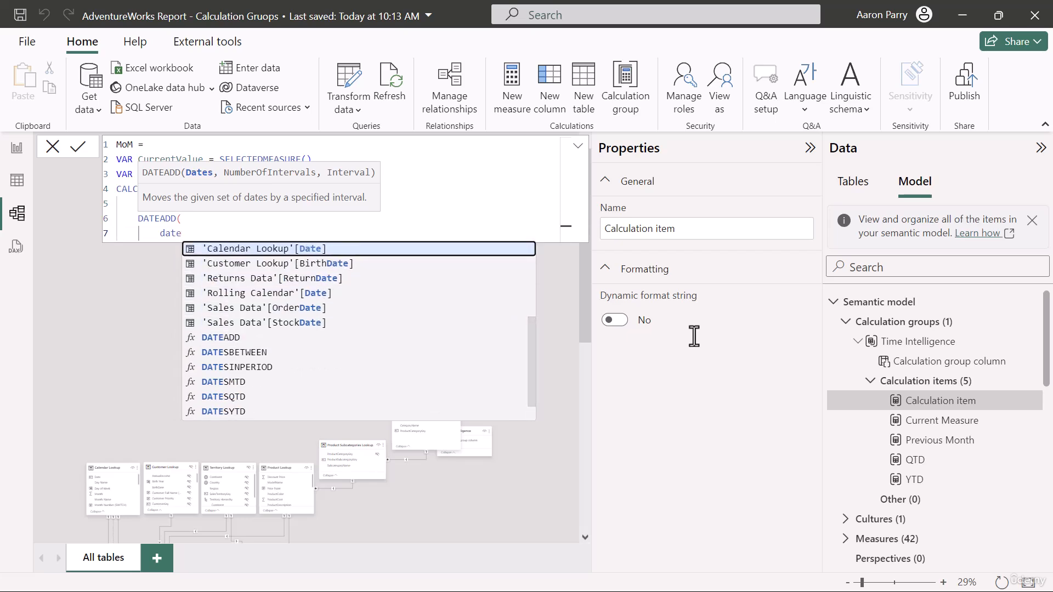
pyautogui.press('Tab')
pyautogui.write(',')
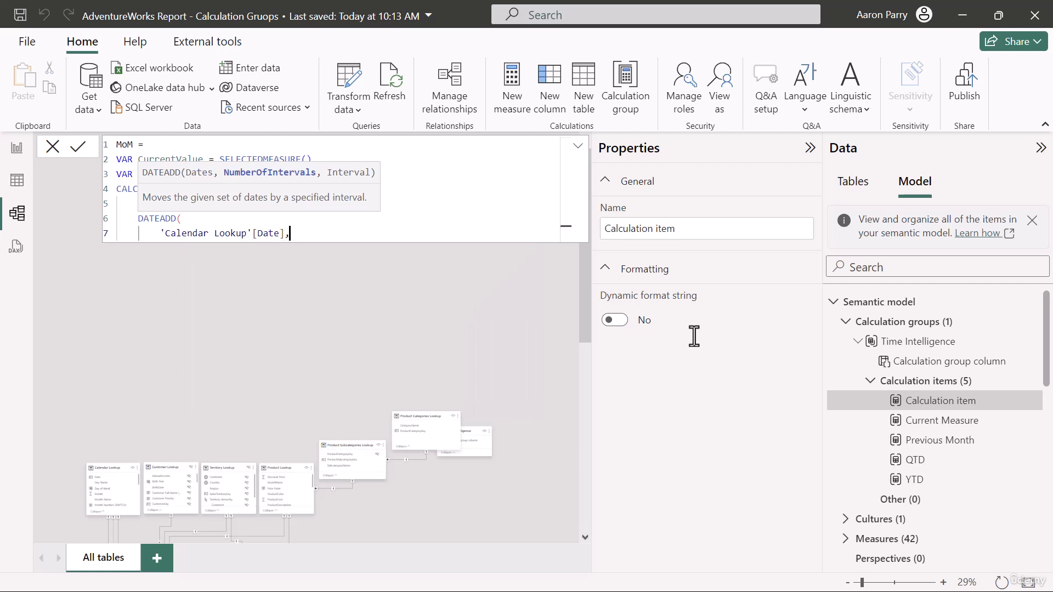
# - Complete DATEADD with an interval count of -1 and the MONTH interval, and close both functions
pyautogui.hotkey('shift', 'Return')
pyautogui.write('-1,')
pyautogui.hotkey('shift', 'Return')
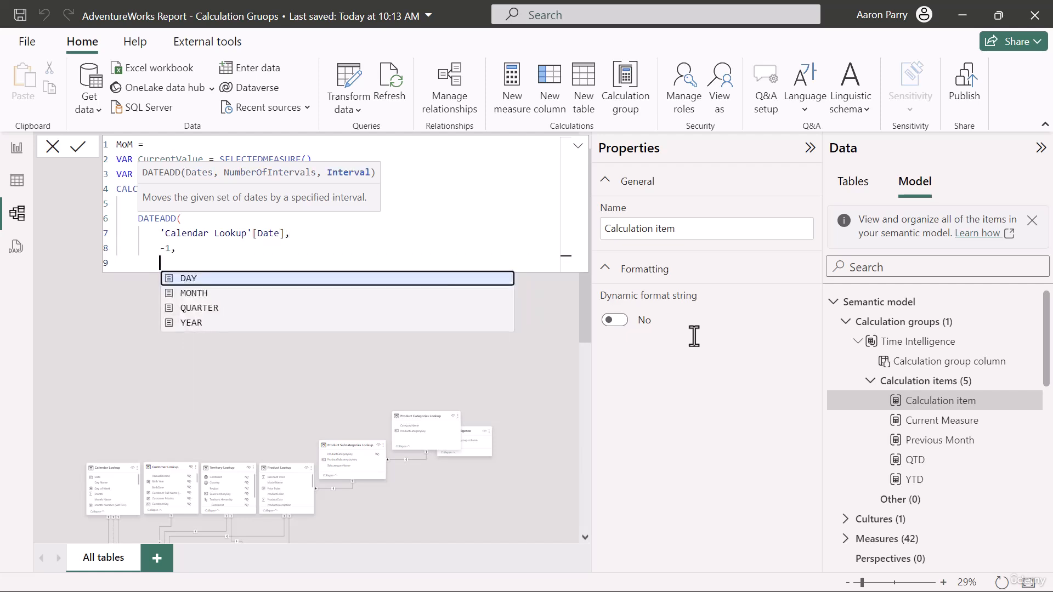
pyautogui.write('mo')
pyautogui.press('Tab')
pyautogui.hotkey('shift', 'Return')
pyautogui.write(')')
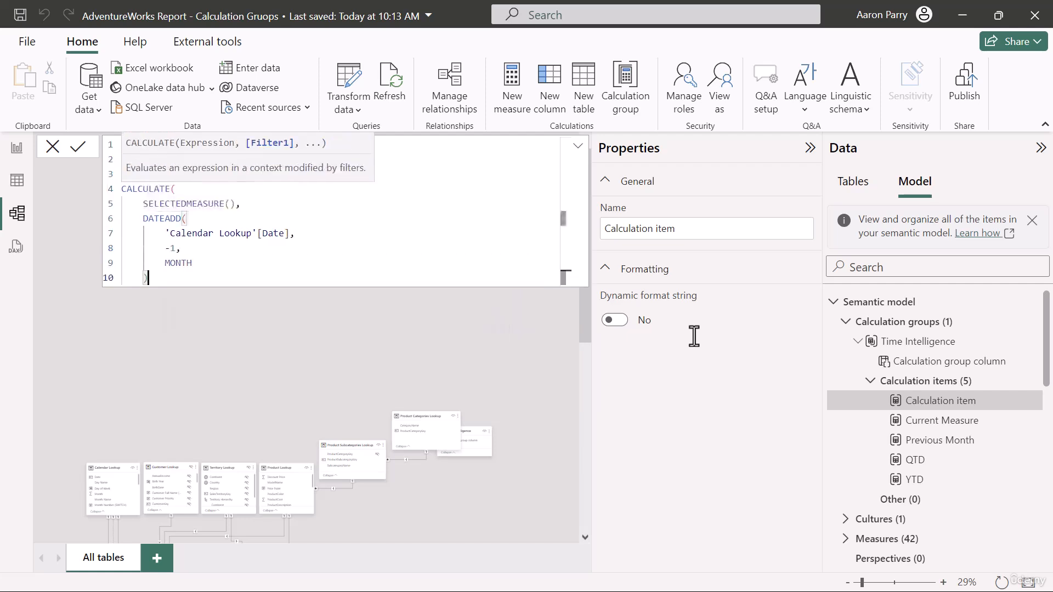
pyautogui.hotkey('shift', 'Return')
pyautogui.write(')')
# - Add a RETURN clause to the MoM formula that begins with the CurrentValue variable
pyautogui.hotkey('shift', 'Return')
pyautogui.write('R')
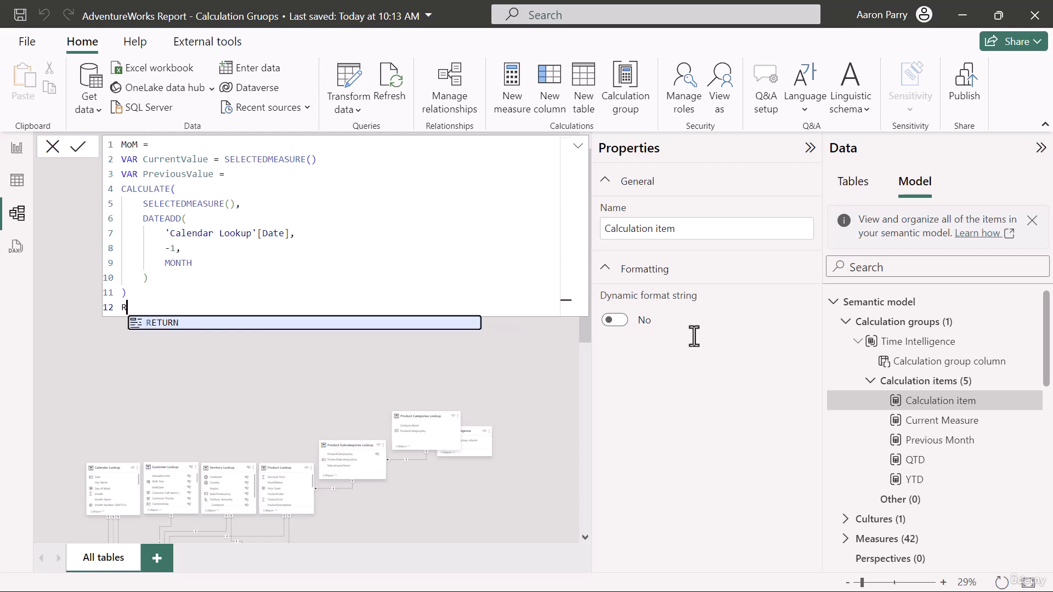
pyautogui.press('Tab')
pyautogui.hotkey('shift', 'Return')
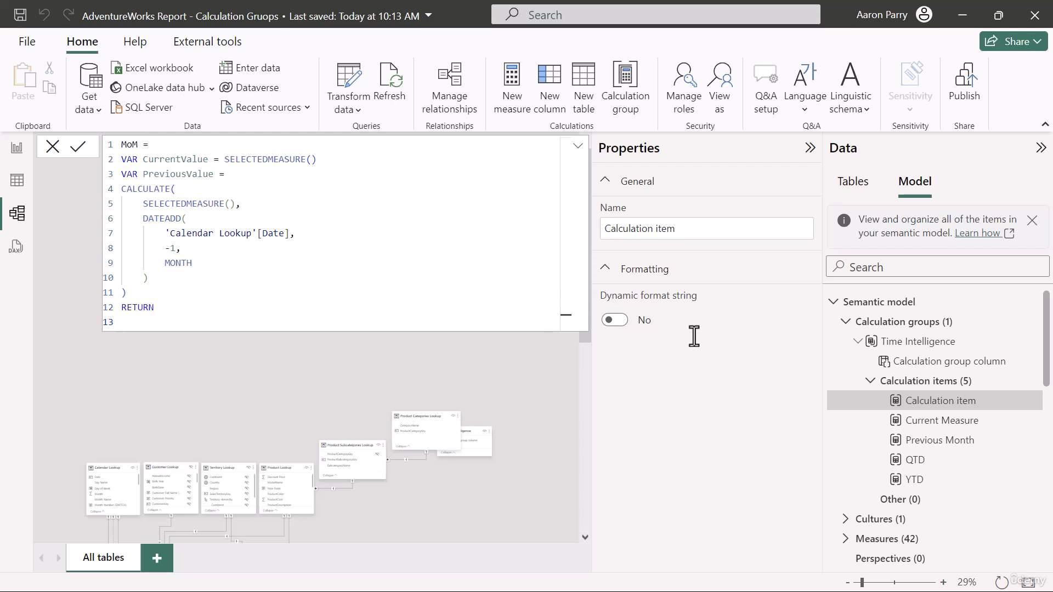
pyautogui.write('Curr')
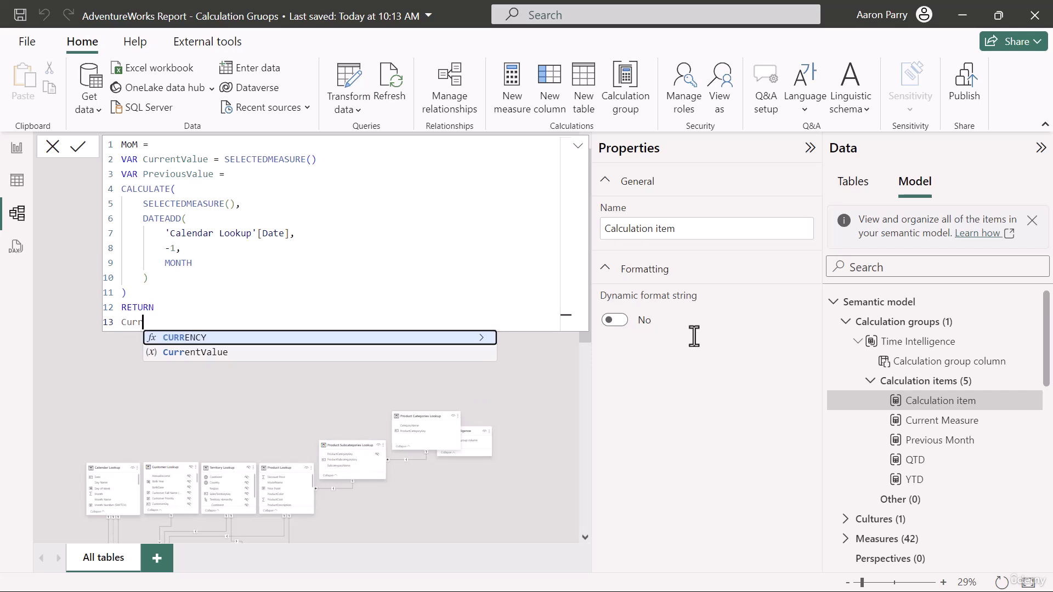
pyautogui.press('Down')
pyautogui.press('Tab')
# - Subtract PreviousValue from CurrentValue in the RETURN expression and commit the MoM item
pyautogui.write('- Pre')
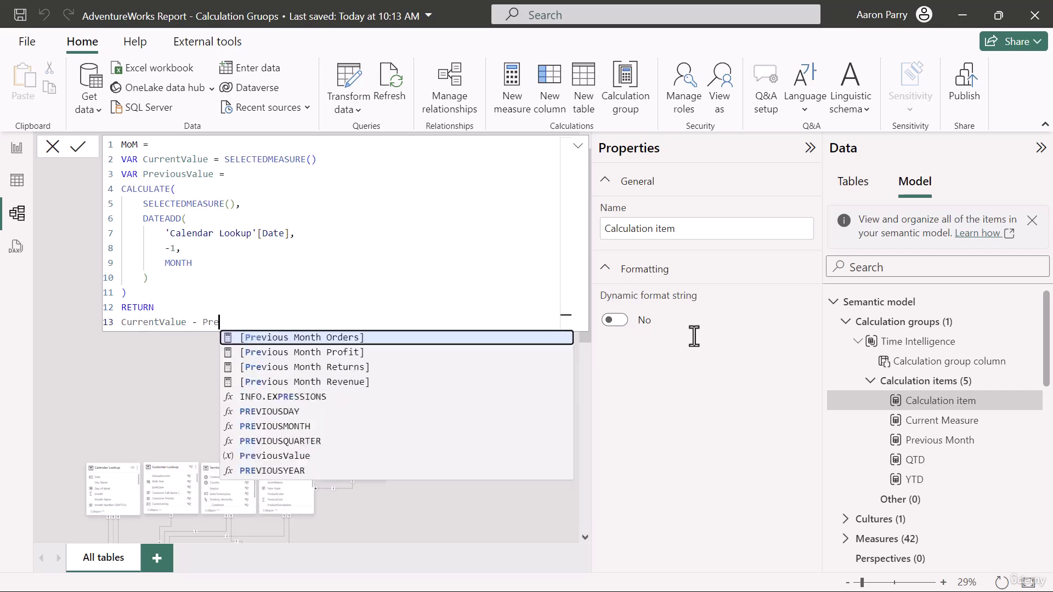
pyautogui.write('vious')
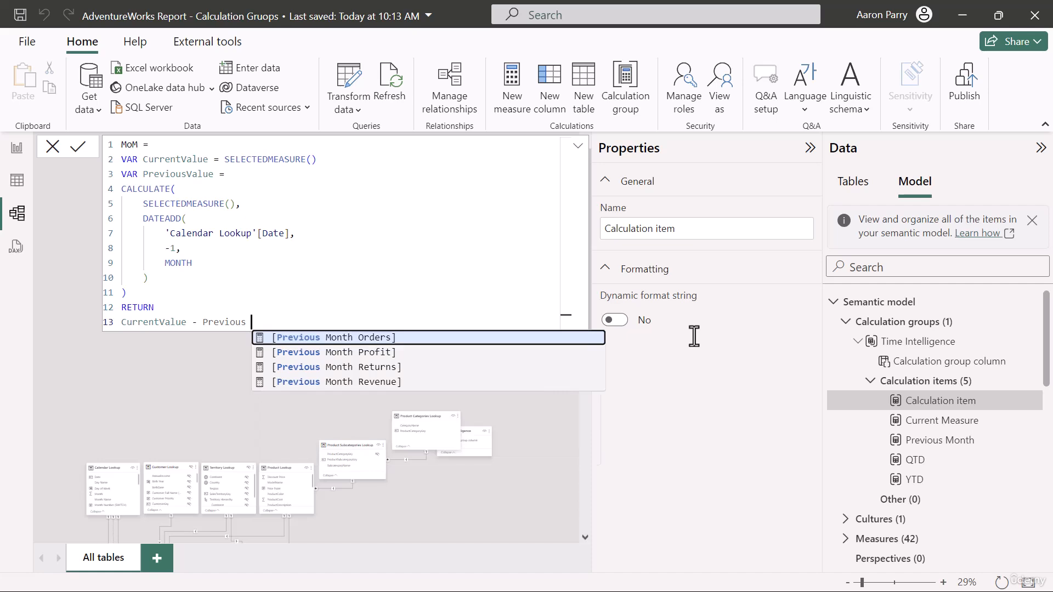
pyautogui.press('BackSpace')
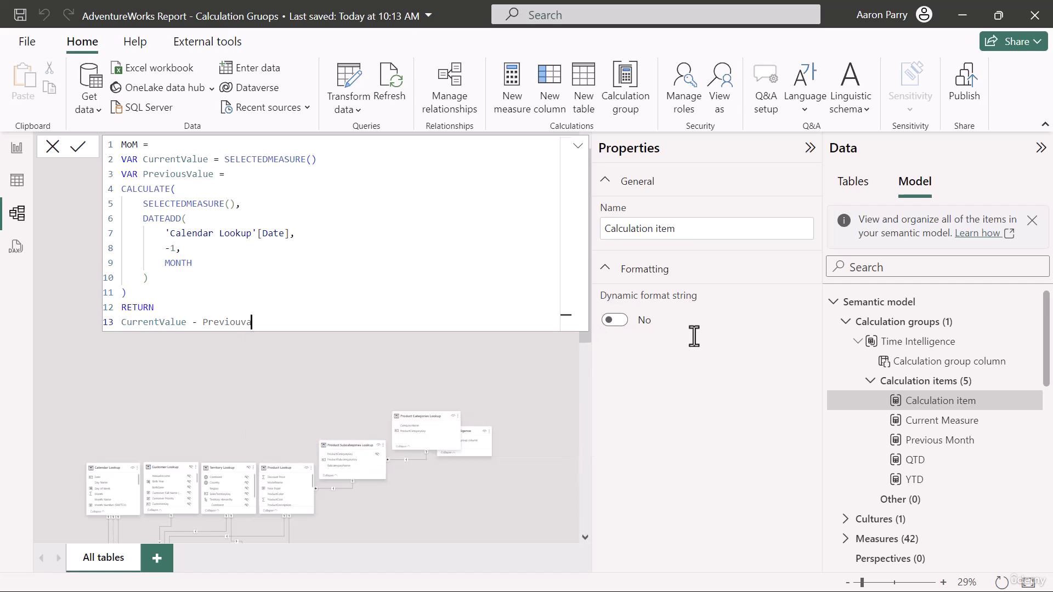
pyautogui.press('BackSpace')
pyautogui.press('BackSpace')
pyautogui.write('u')
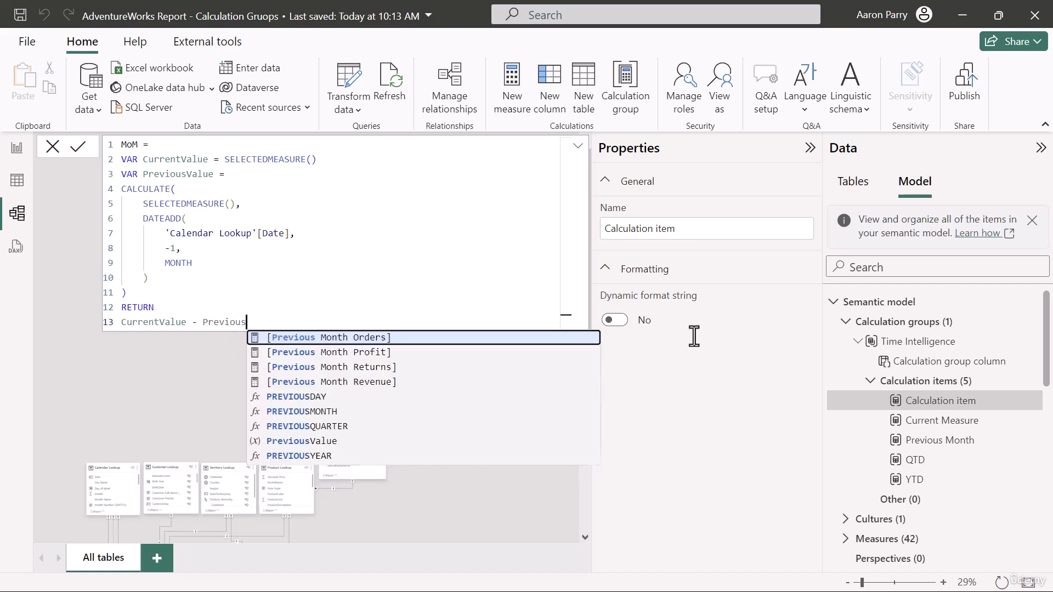
pyautogui.write('sValue')
pyautogui.press('Return')
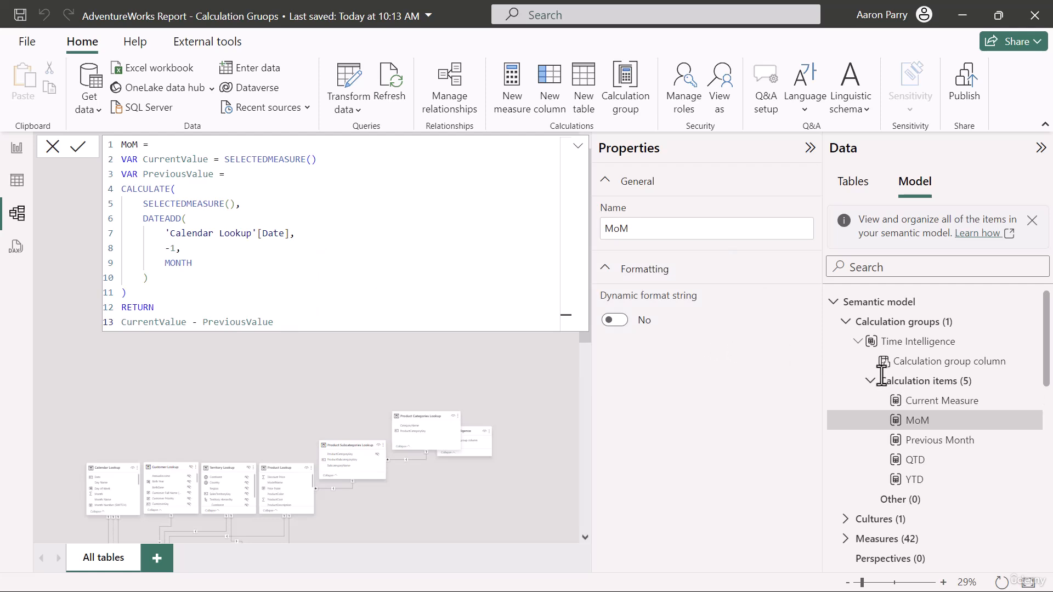
# - Add a sixth calculation item to the Time Intelligence group and name it MoM % ▲ on the formula's first line
pyautogui.click(903, 382)
pyautogui.click(723, 364)
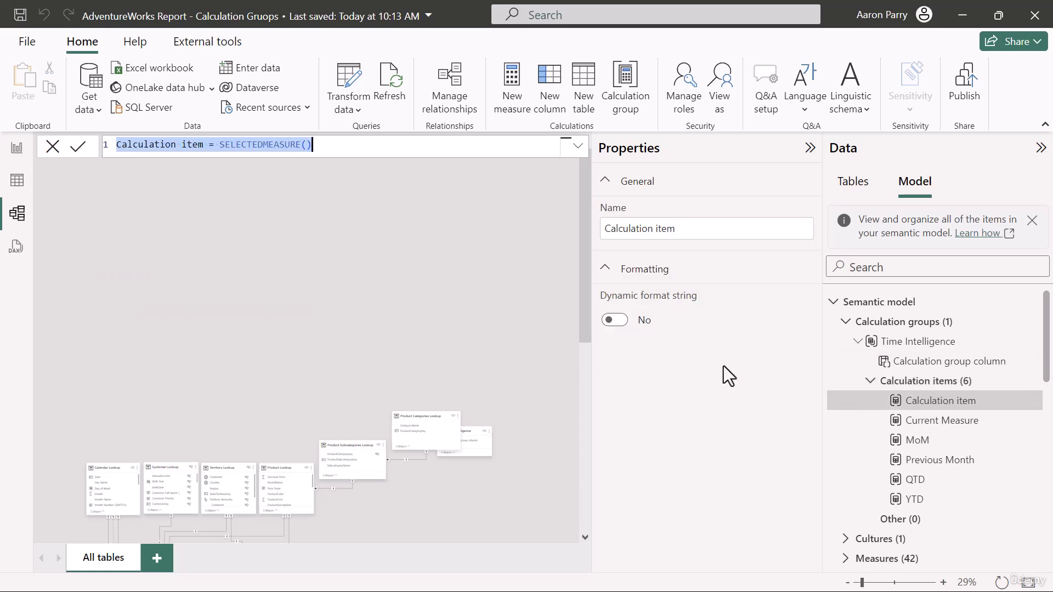
pyautogui.write('Mo')
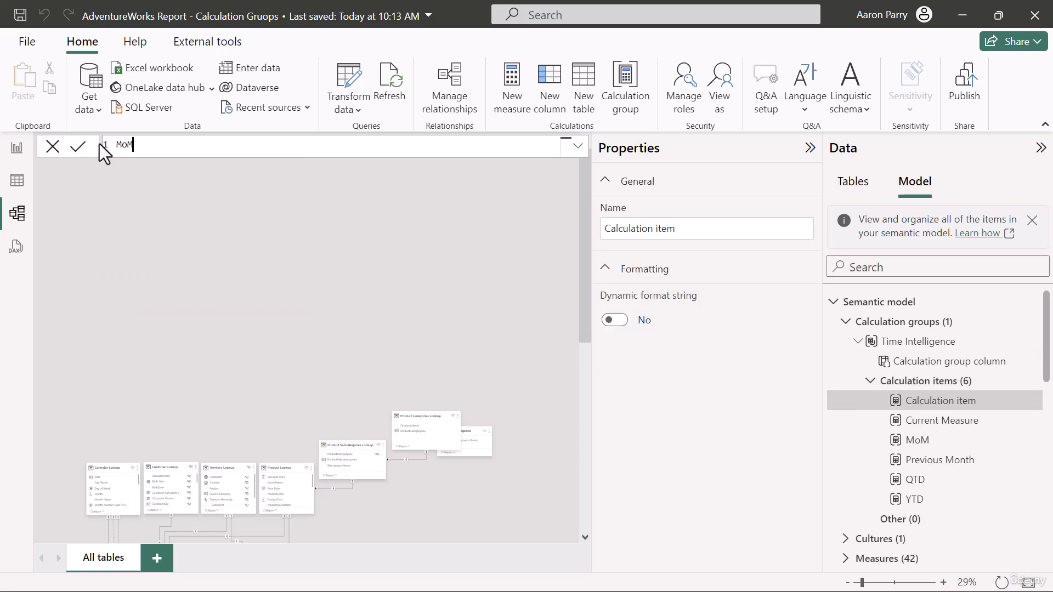
pyautogui.write('M % ▲ =')
pyautogui.hotkey('shift', 'Return')
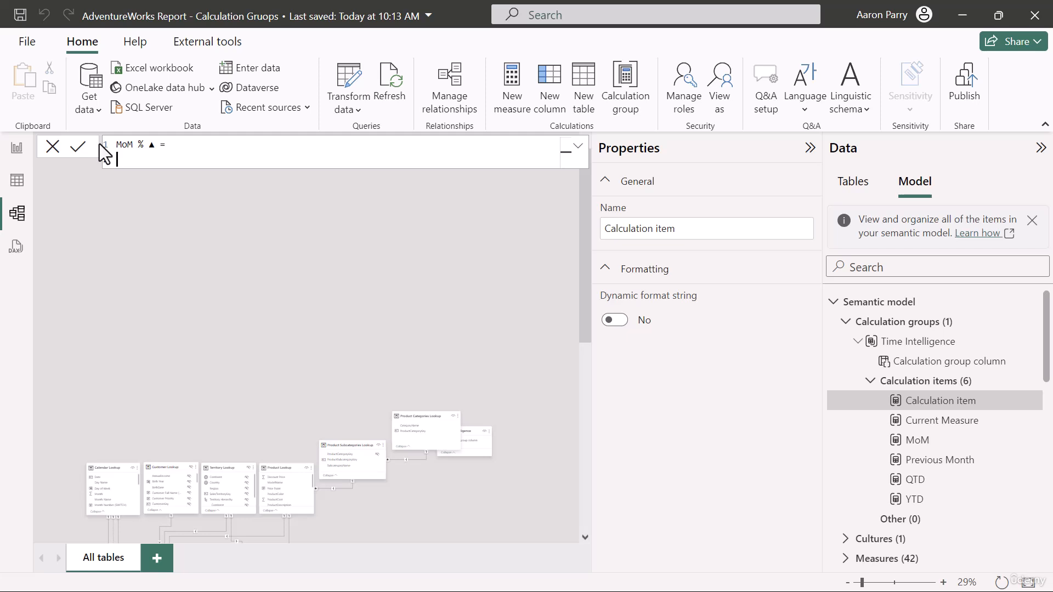
# - Declare the variable CurrentValue as SELECTEDMEASURE() in the MoM % ▲ formula
pyautogui.write('VAR')
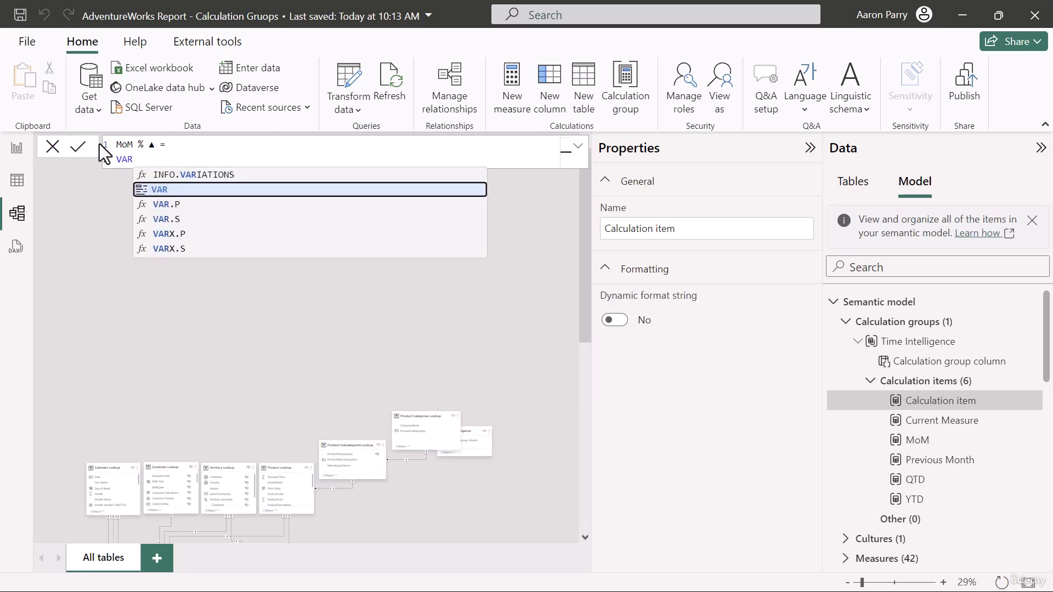
pyautogui.write(' Curren')
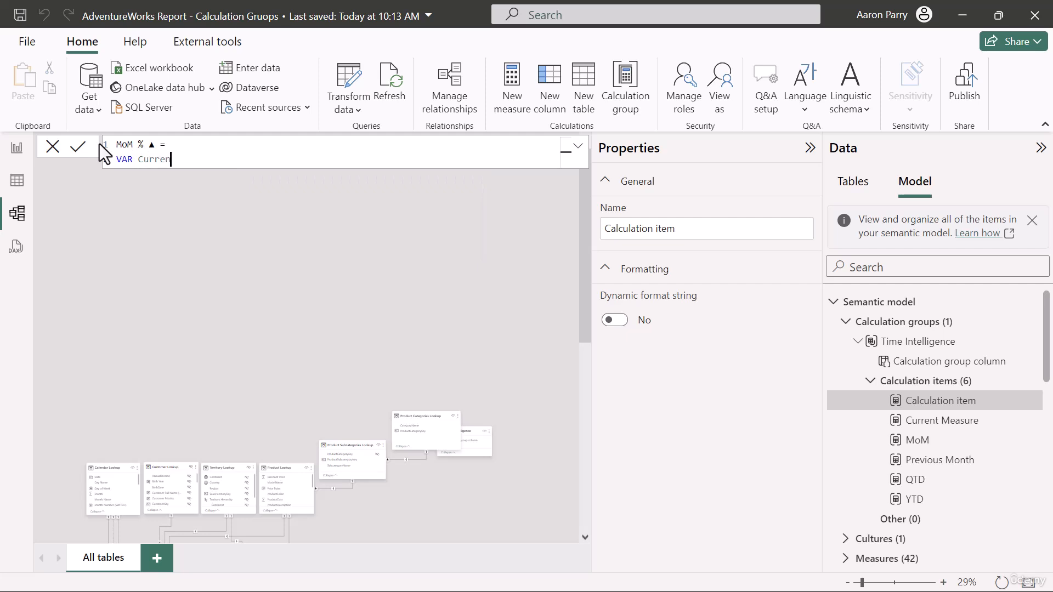
pyautogui.write('tValue = SELECTE')
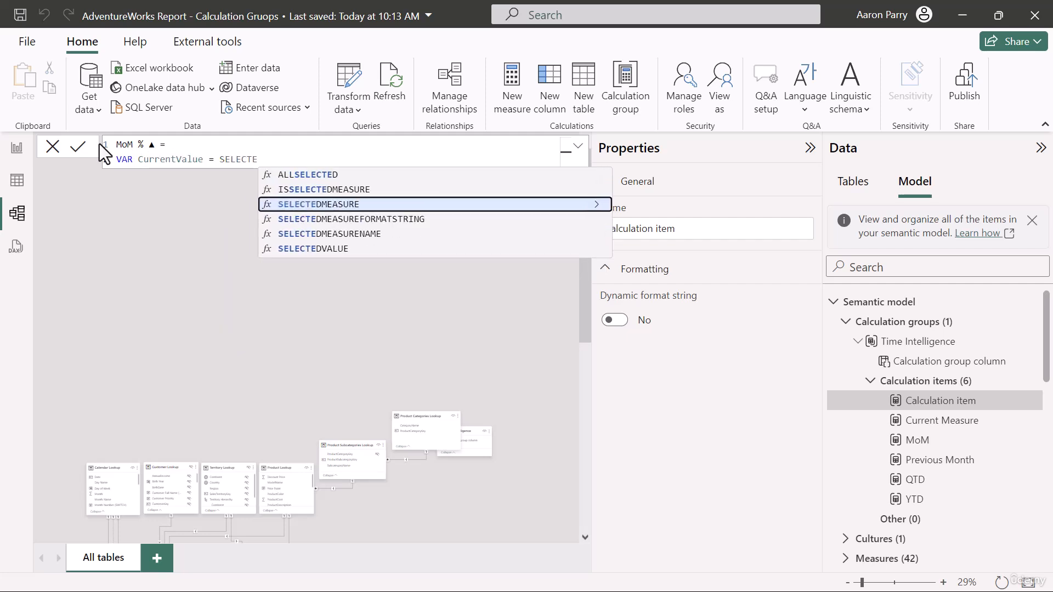
pyautogui.press('Tab')
pyautogui.hotkey('shift', 'Return')
# - Declare a PreviousValue variable in the MoM % ▲ formula and open a CALCULATE function for it
pyautogui.write('V')
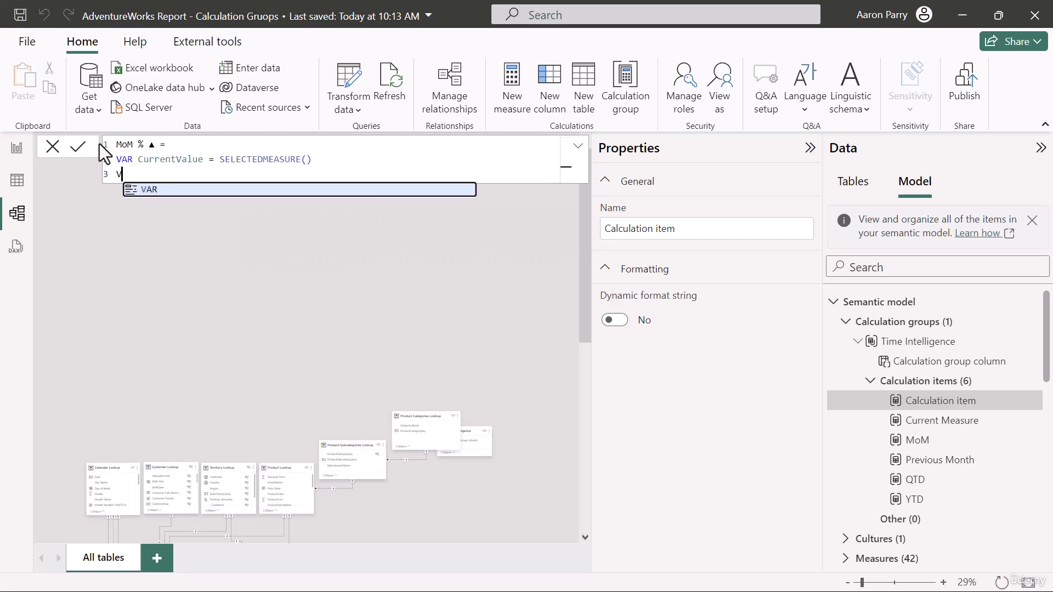
pyautogui.write('AR Previou')
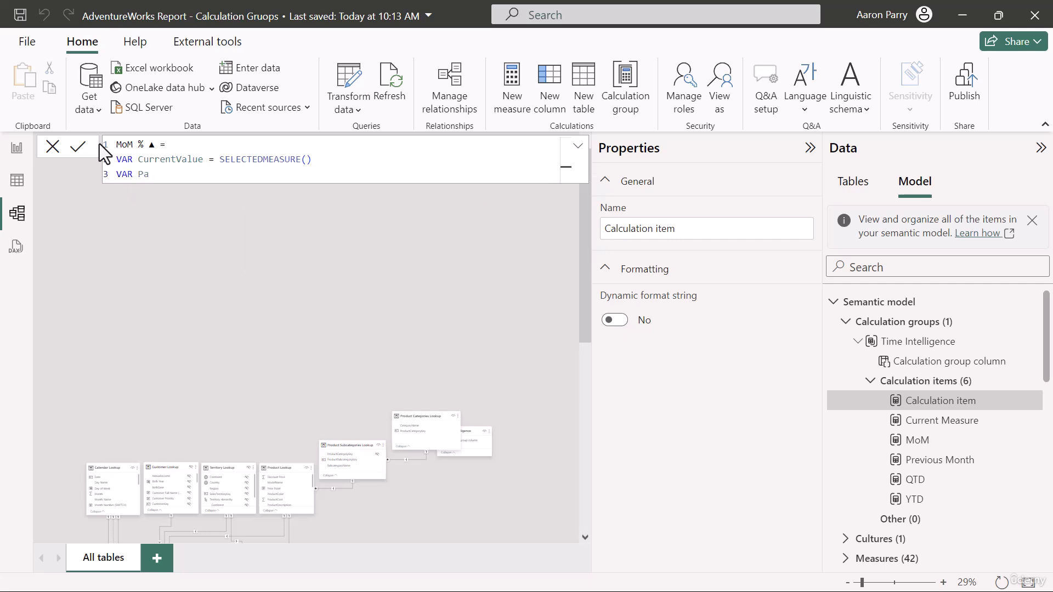
pyautogui.write('sValue =')
pyautogui.hotkey('shift', 'Return')
pyautogui.write('CA')
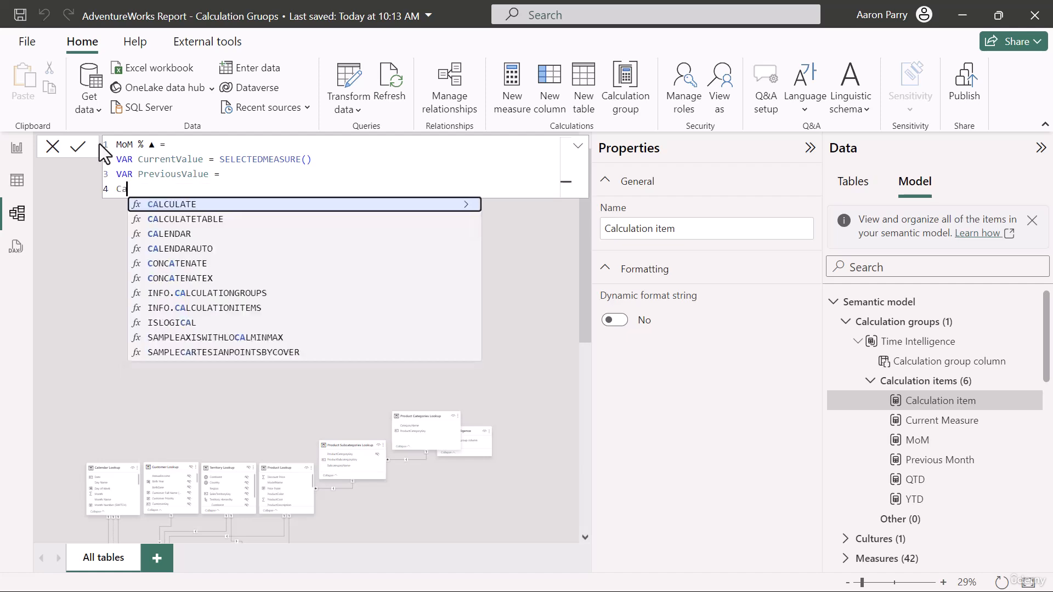
pyautogui.press('Tab')
pyautogui.hotkey('shift', 'Return')
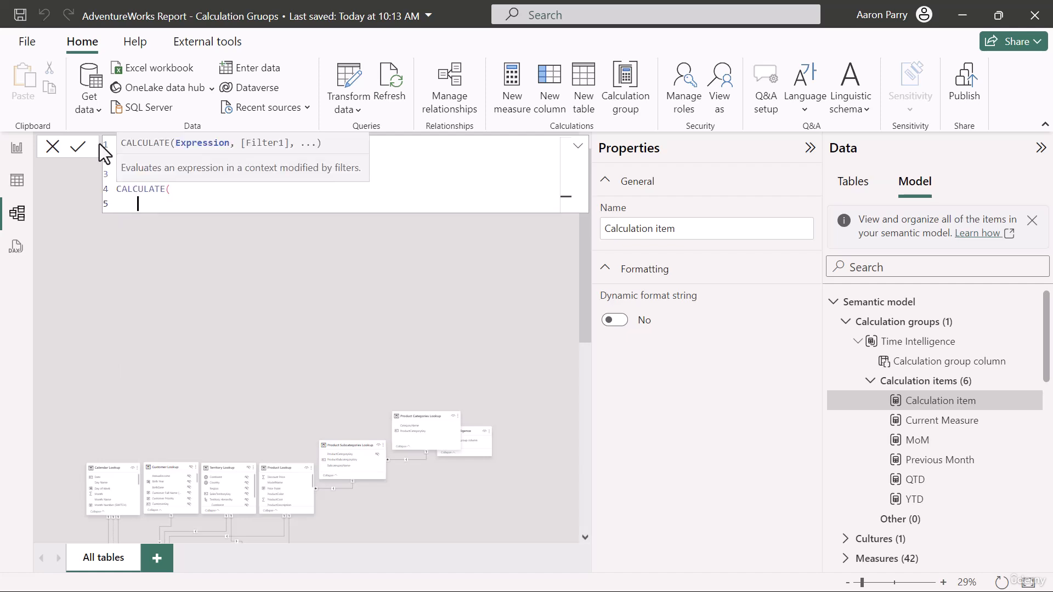
# - Enter SELECTEDMEASURE() as the expression of the CALCULATE function in the MoM % ▲ formula
pyautogui.write('selectedva')
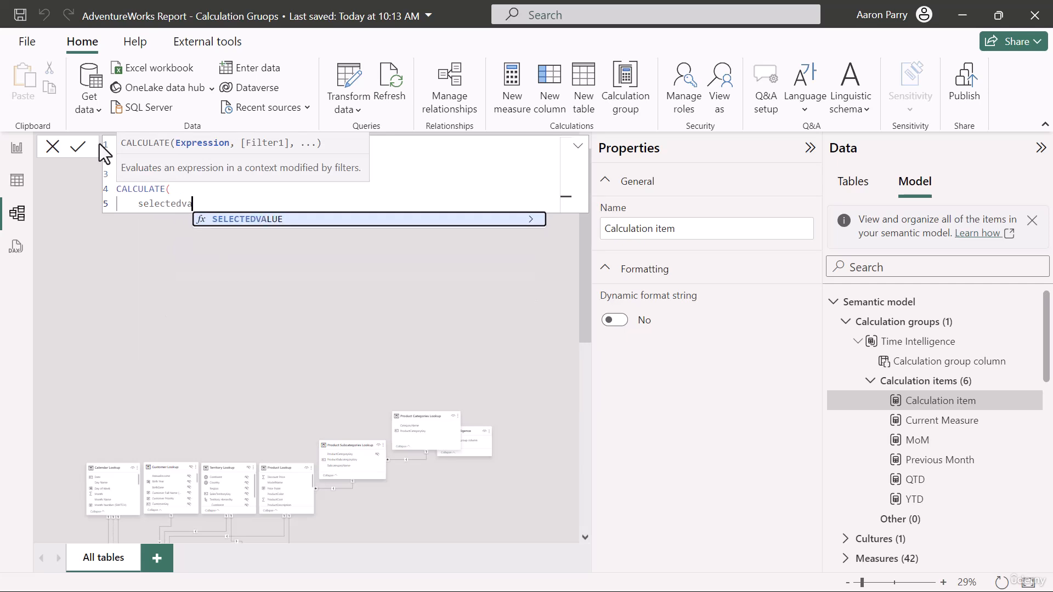
pyautogui.press('Tab')
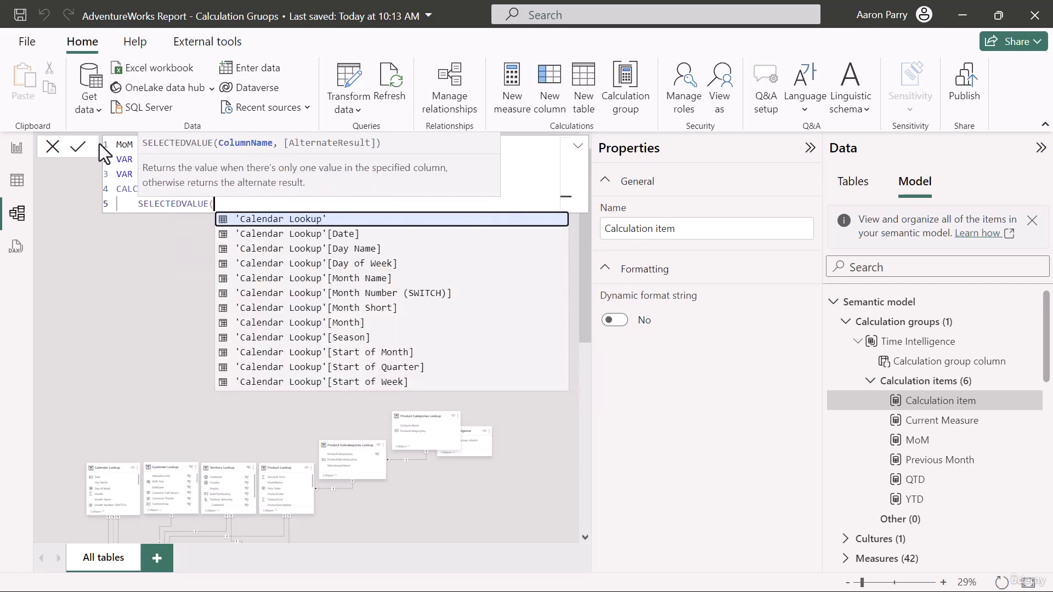
pyautogui.press('BackSpace')
pyautogui.press('BackSpace')
pyautogui.press('BackSpace')
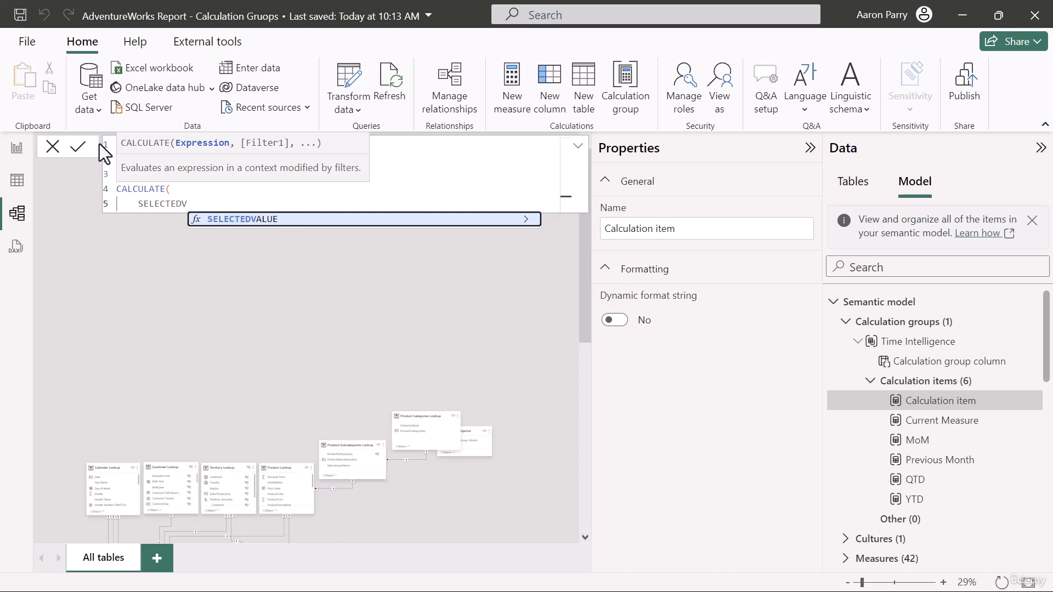
pyautogui.press('BackSpace')
pyautogui.press('BackSpace')
pyautogui.press('BackSpace')
pyautogui.write('meas')
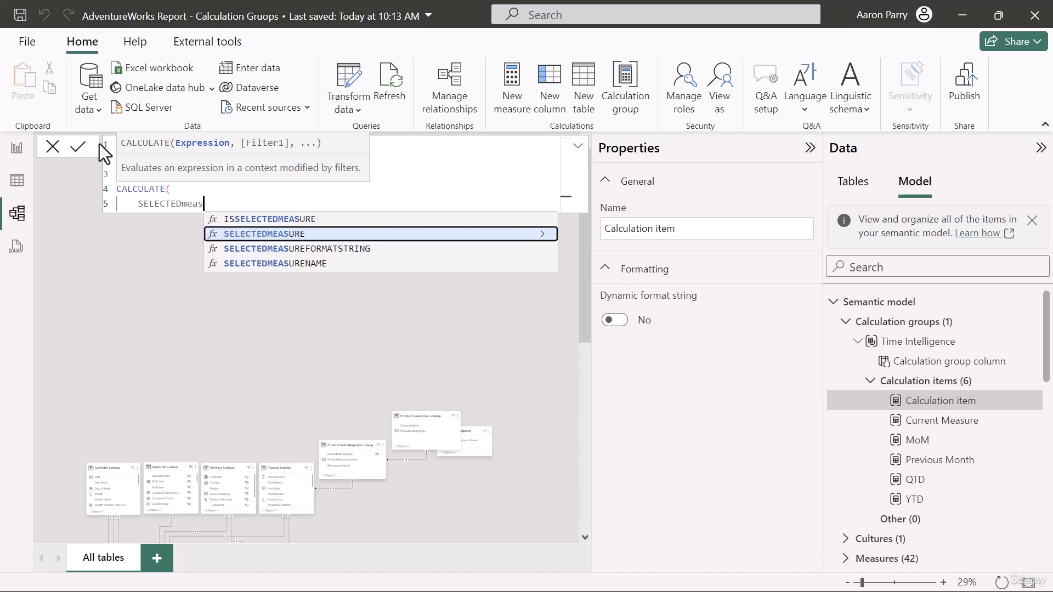
pyautogui.press('Tab')
pyautogui.write(',')
pyautogui.press('Return')
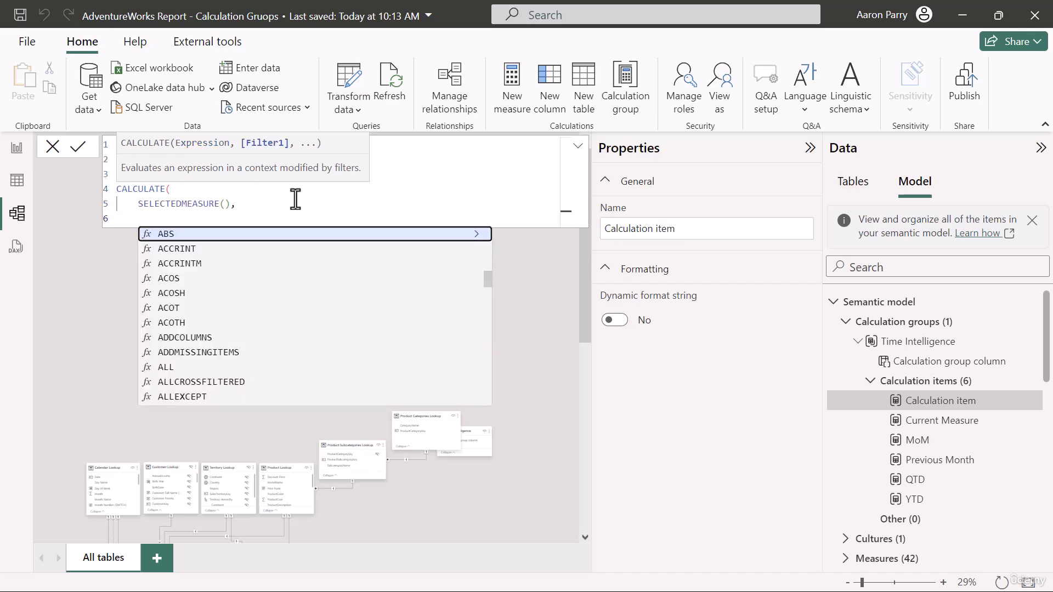
# - Add a DATEADD filter to the CALCULATE function with 'Calendar Lookup'[Date] as its dates argument
pyautogui.write('DATEADD(')
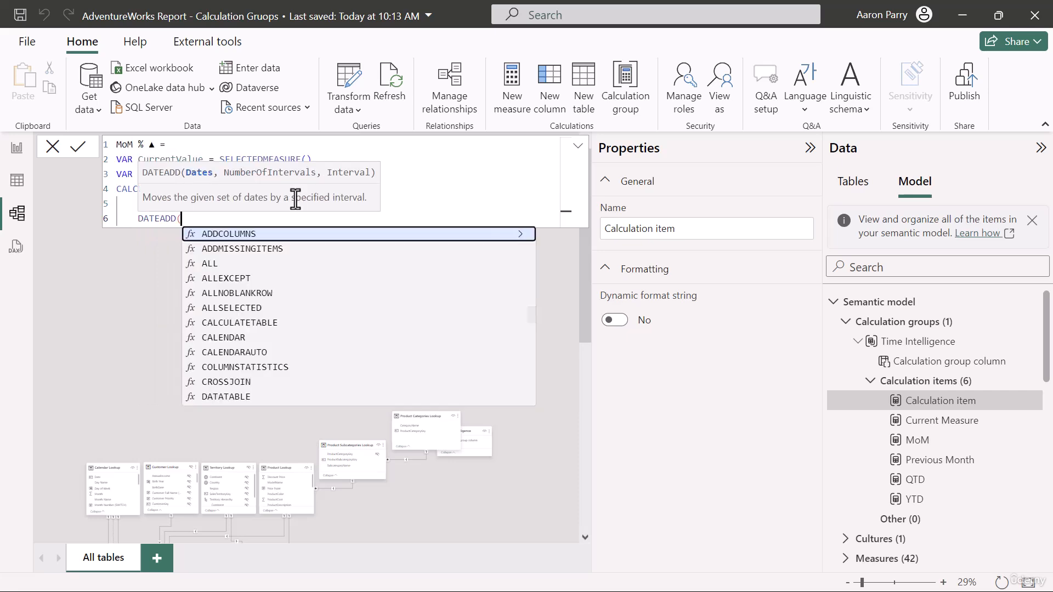
pyautogui.hotkey('shift', 'Return')
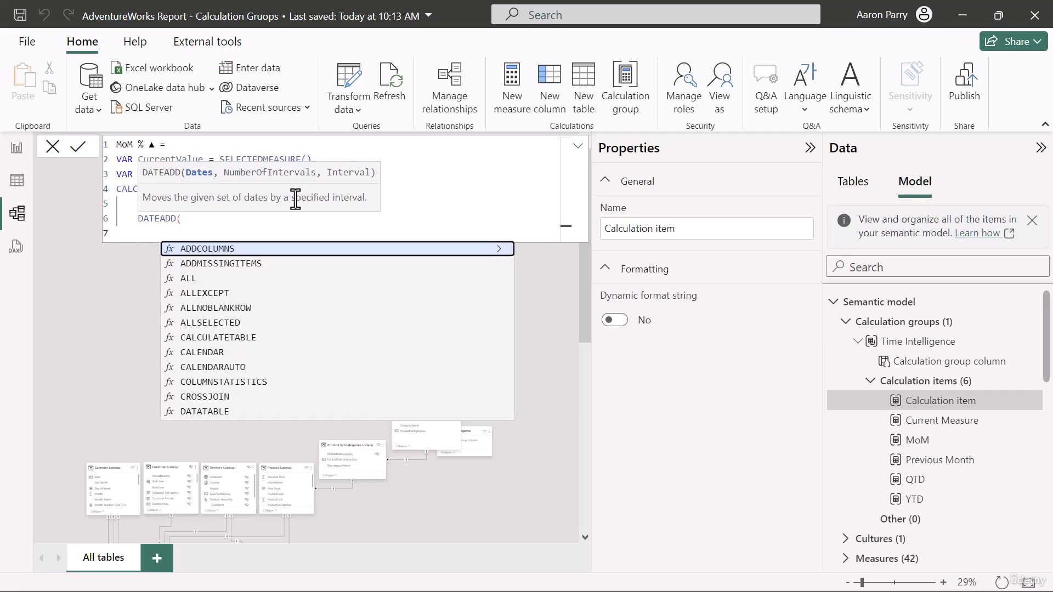
pyautogui.write('date')
pyautogui.press('Up')
pyautogui.press('Up')
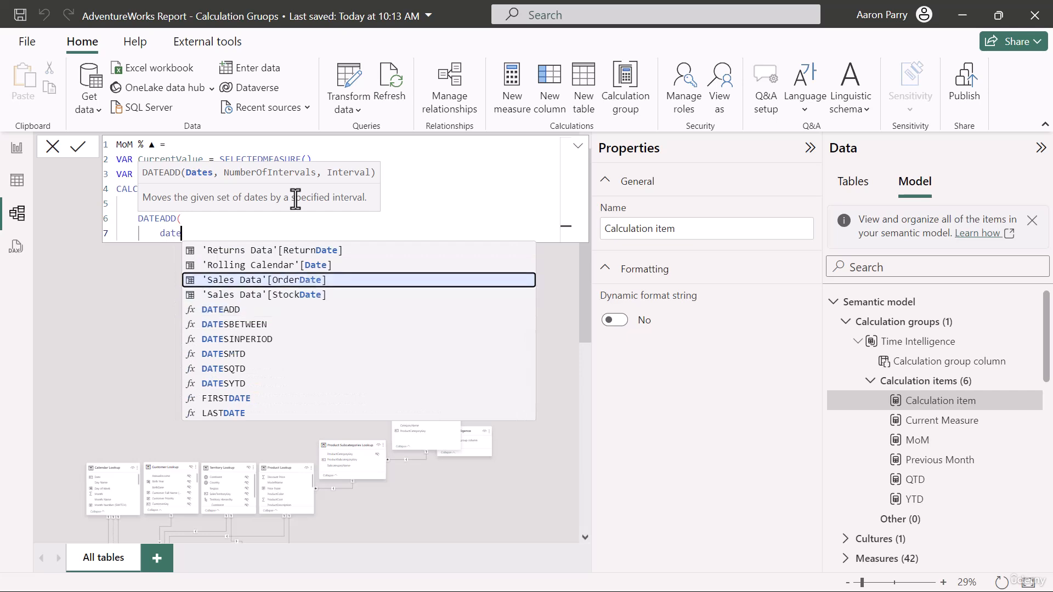
pyautogui.press('Up')
pyautogui.press('Up')
pyautogui.press('Up')
pyautogui.press('Up')
pyautogui.press('Tab')
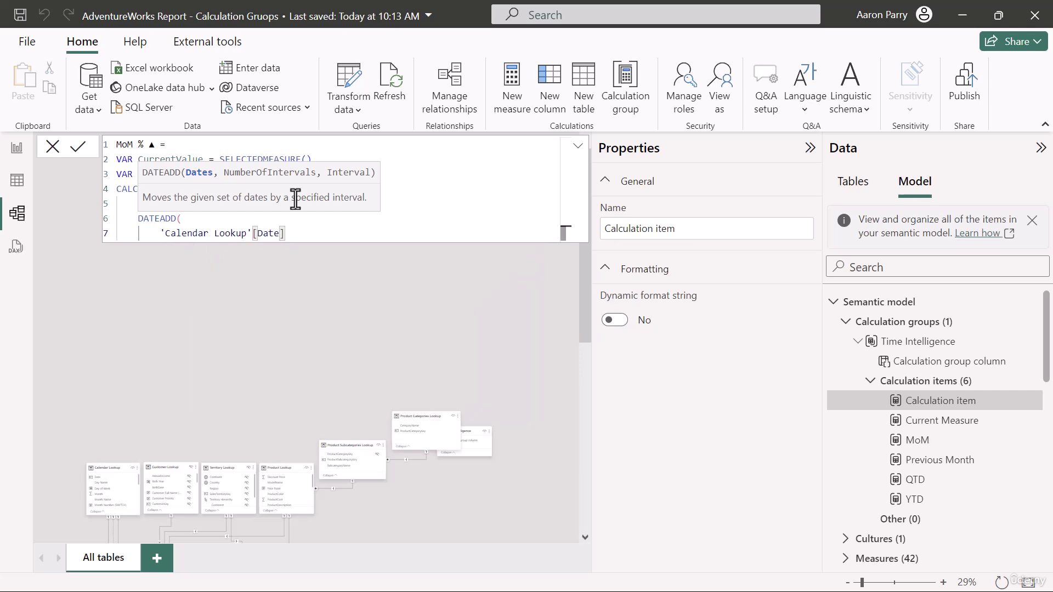
# - Set the DATEADD shift to -1 MONTH and close both the DATEADD and CALCULATE functions
pyautogui.write(',')
pyautogui.hotkey('shift', 'Return')
pyautogui.write('-1,')
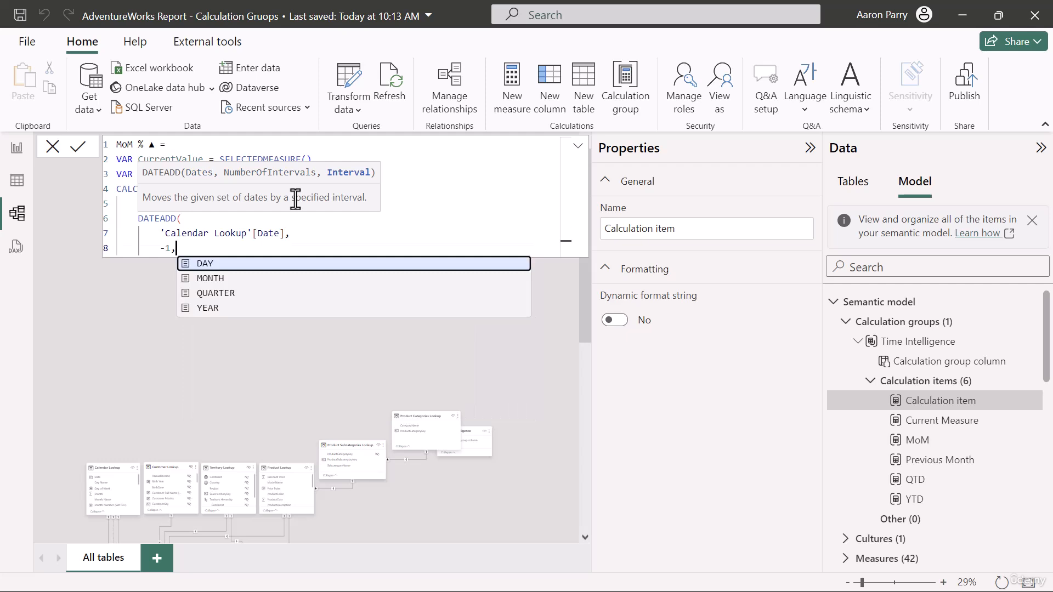
pyautogui.hotkey('shift', 'Return')
pyautogui.write('m')
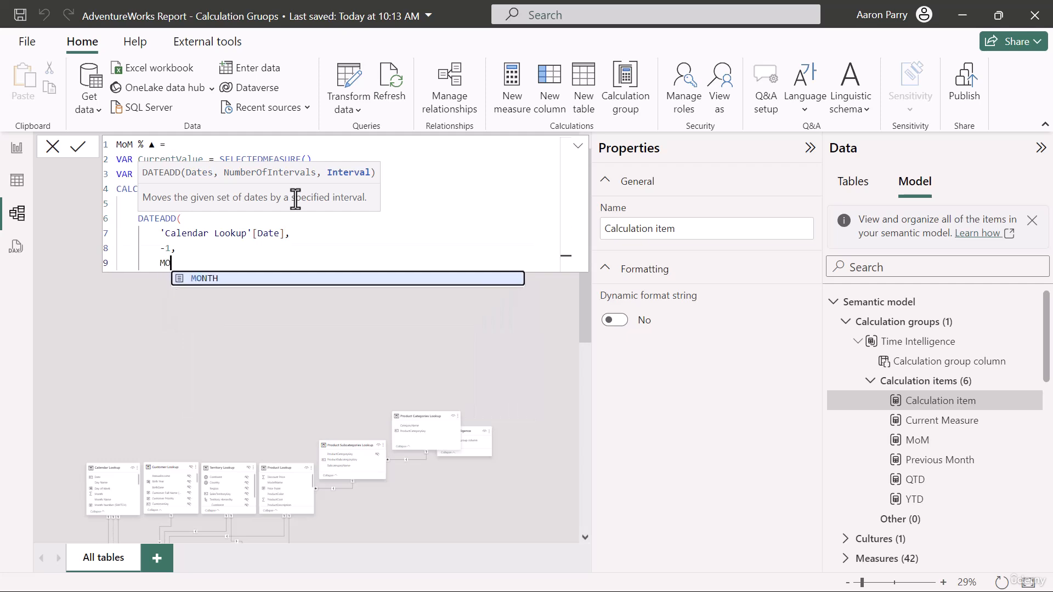
pyautogui.press('Tab')
pyautogui.hotkey('shift', 'Return')
pyautogui.write(')')
pyautogui.hotkey('shift', 'Return')
pyautogui.write(')')
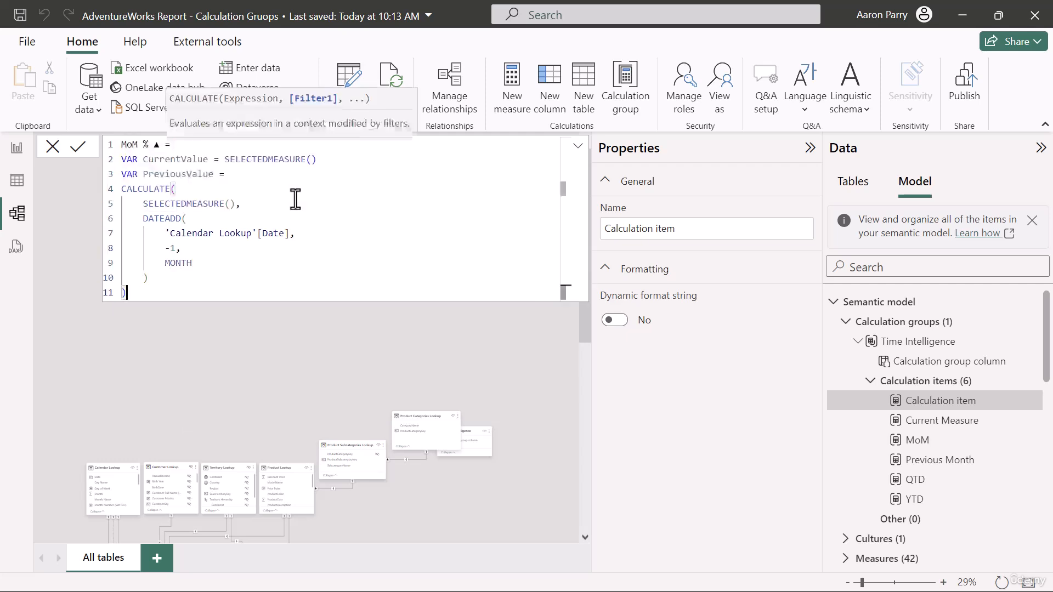
pyautogui.hotkey('shift', 'Return')
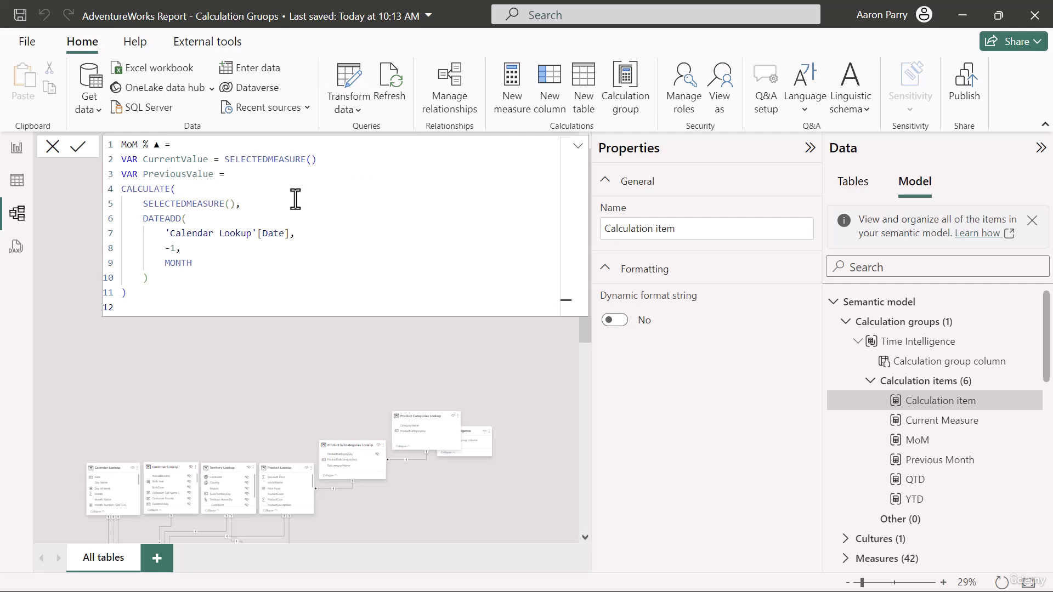
# - Declare the variable DiffValue as CurrentValue - PreviousValue in the MoM % ▲ formula
pyautogui.write('VA')
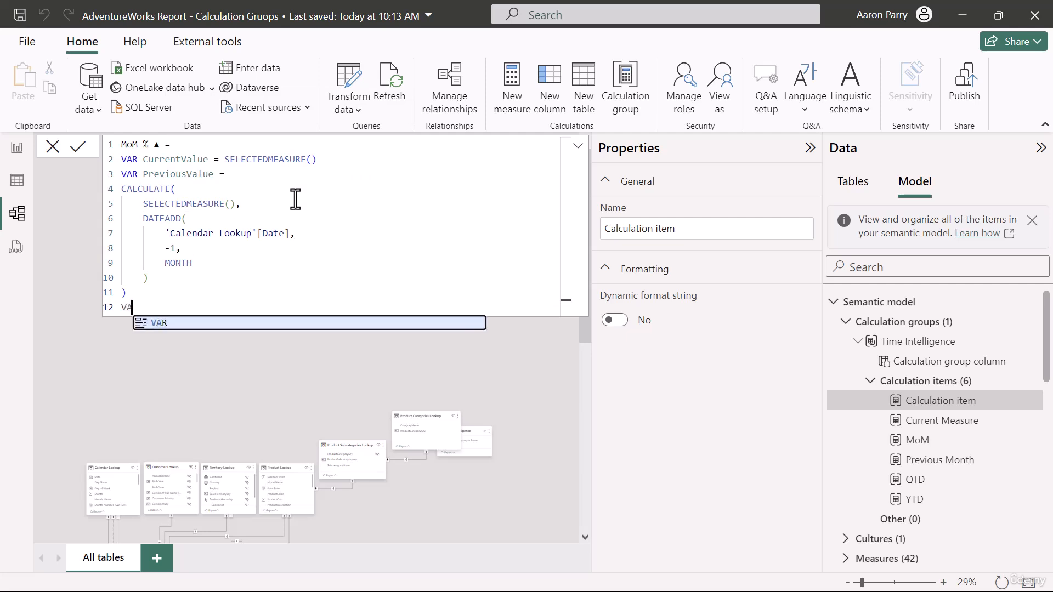
pyautogui.write('R Diff')
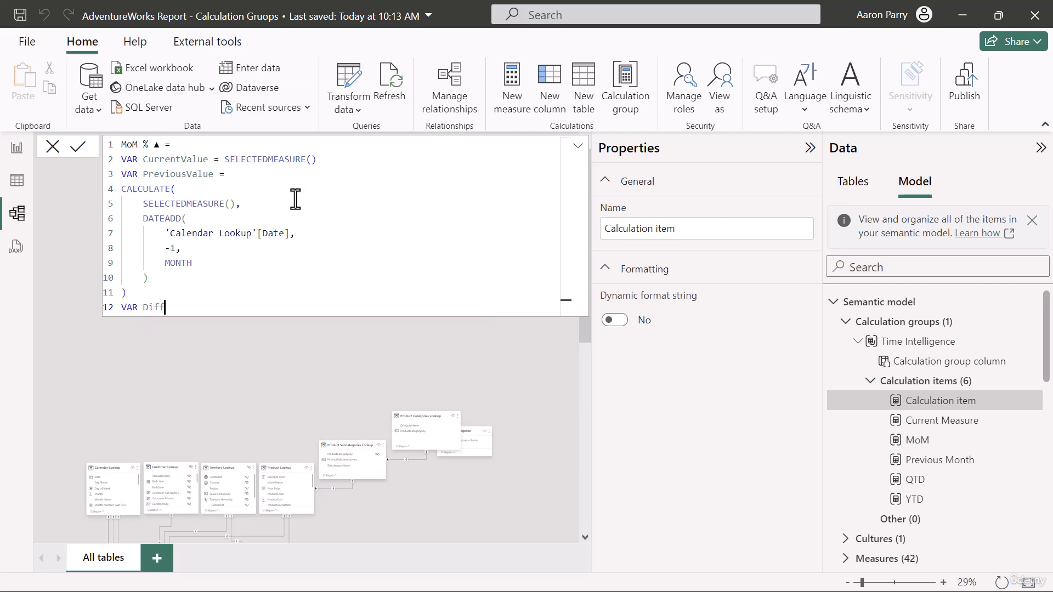
pyautogui.write('Value')
pyautogui.write('= C')
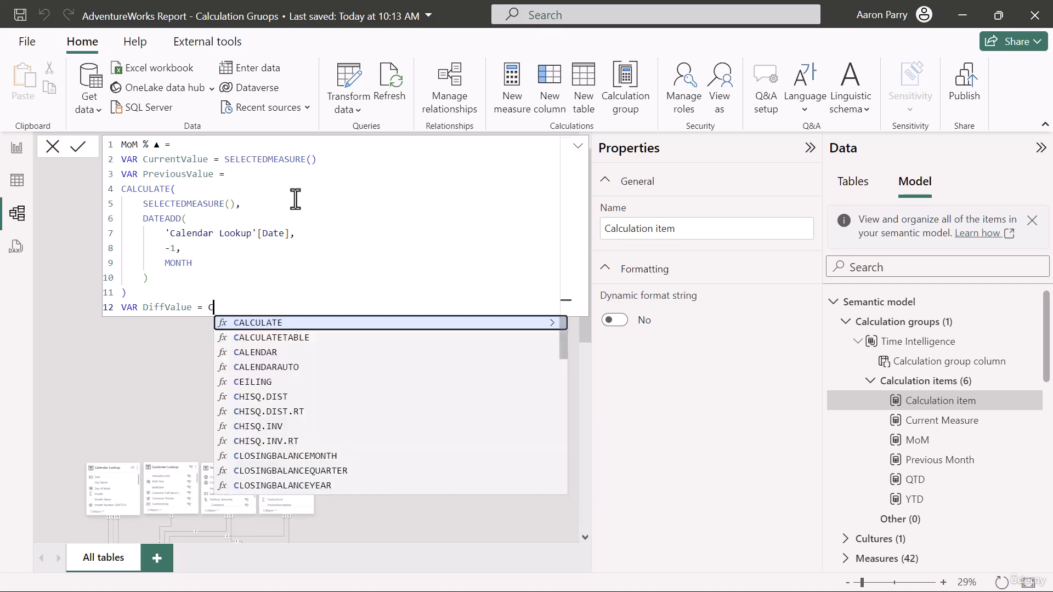
pyautogui.write('urrentValue - Previous')
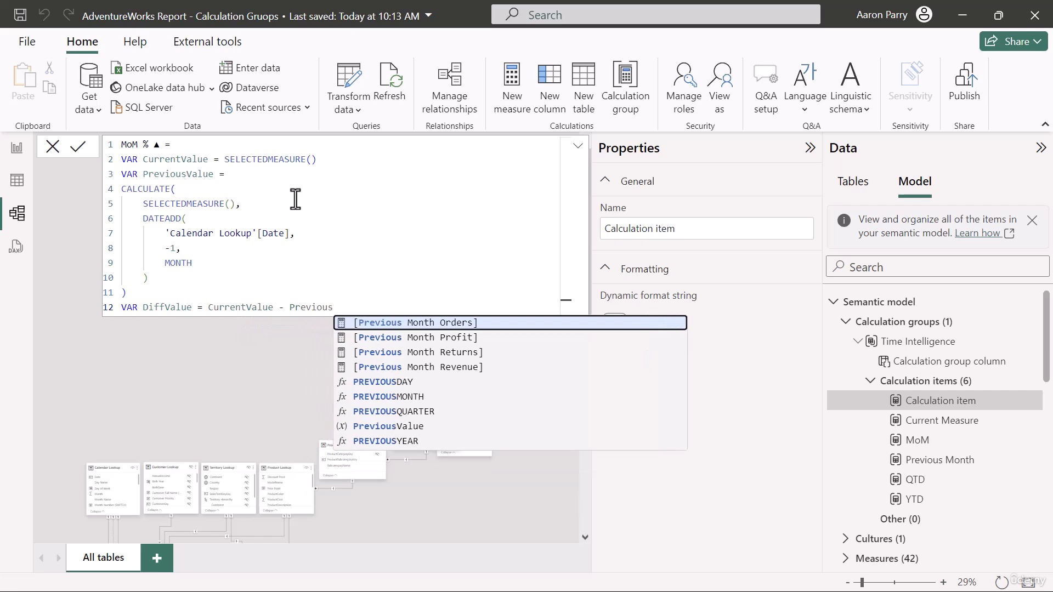
pyautogui.write('Value')
pyautogui.press('Return')
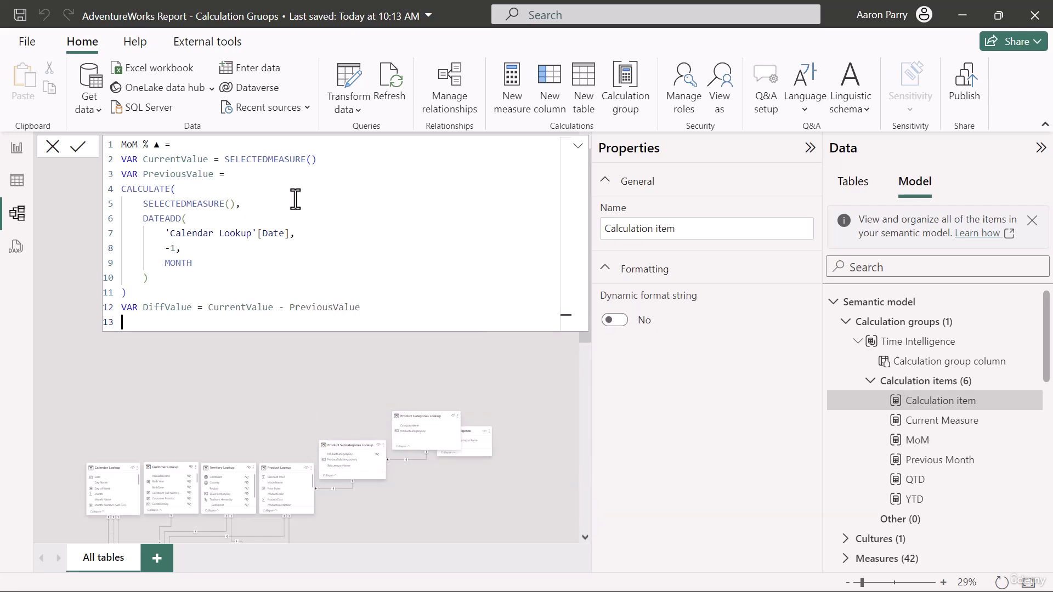
# - Add a RETURN section that opens a DIVIDE function with DiffValue as the numerator
pyautogui.write('RETURN')
pyautogui.press('Return')
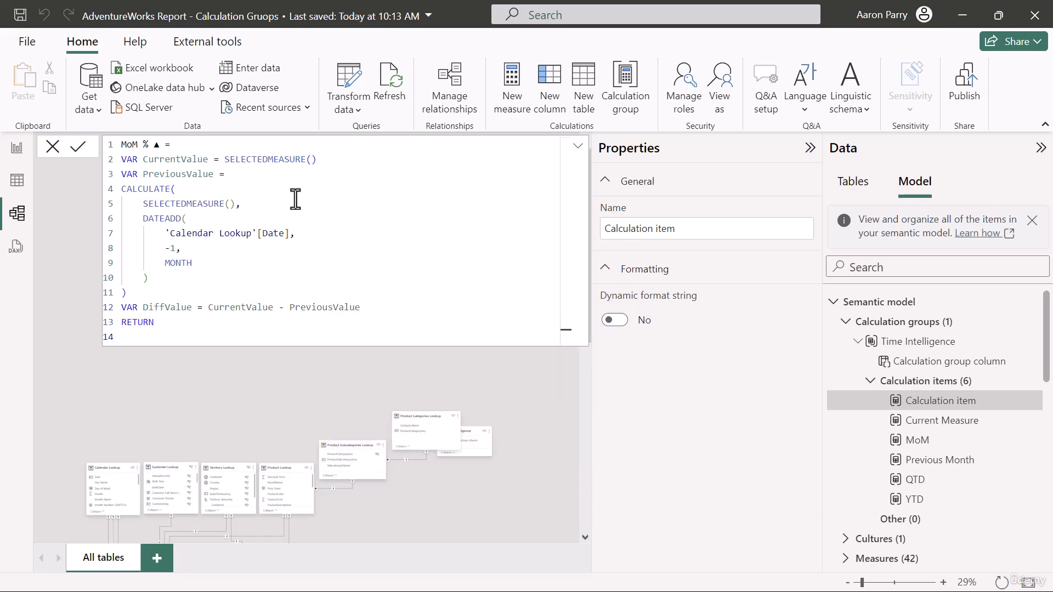
pyautogui.write('DIVIDE(')
pyautogui.press('Return')
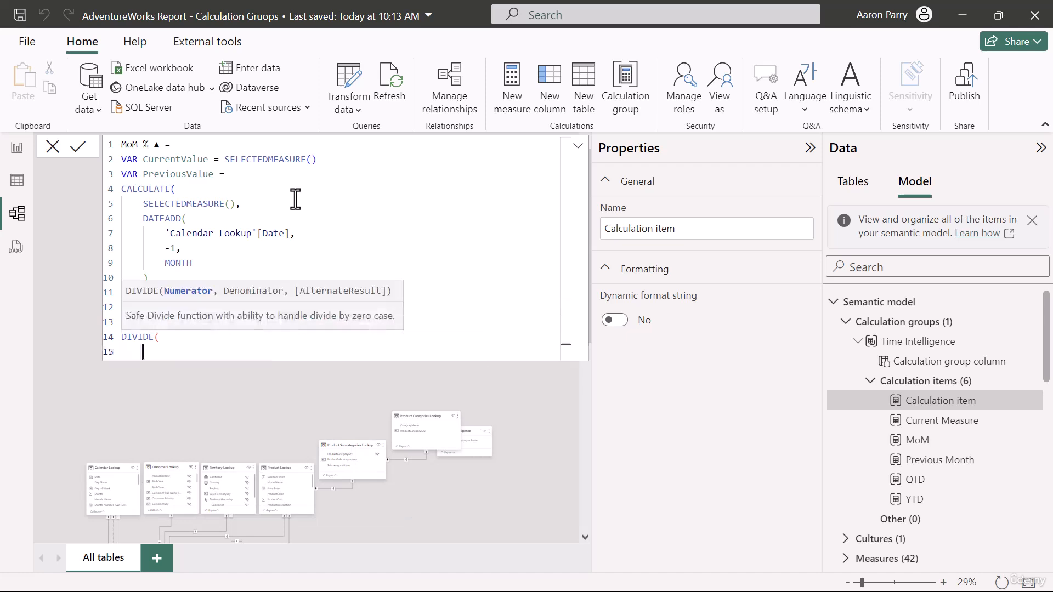
pyautogui.write('Diff')
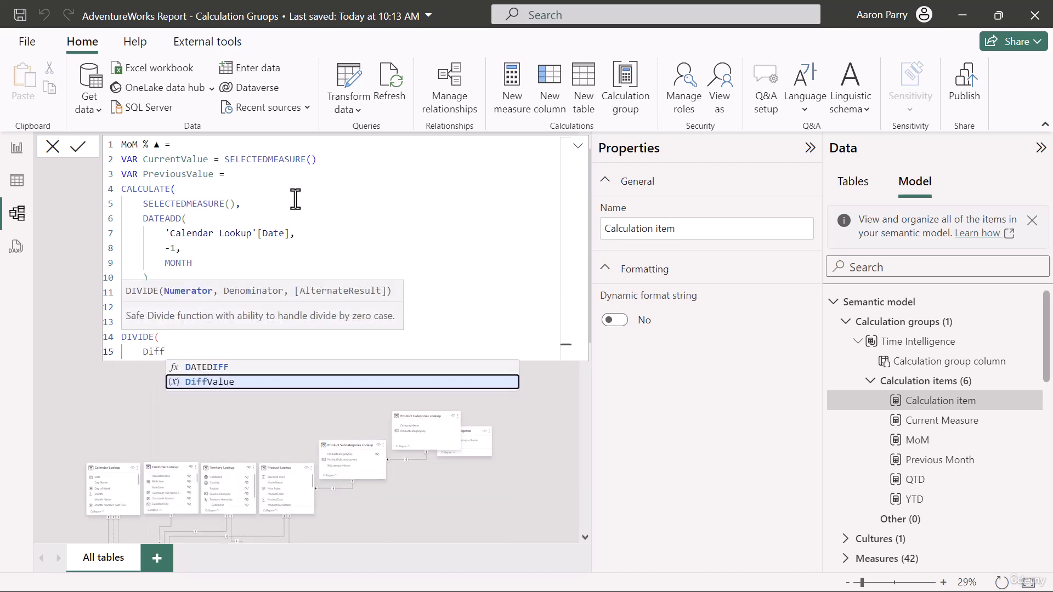
pyautogui.press('Tab')
pyautogui.write(',')
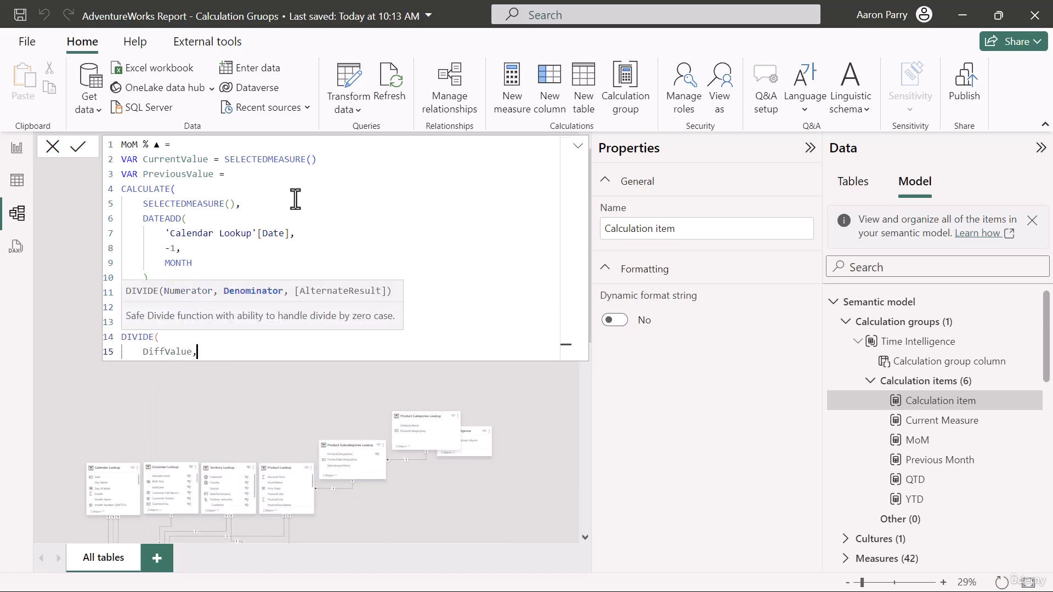
# - Set PreviousValue as the DIVIDE denominator, close the function and commit the MoM % ▲ item
pyautogui.press('Return')
pyautogui.write('Pr')
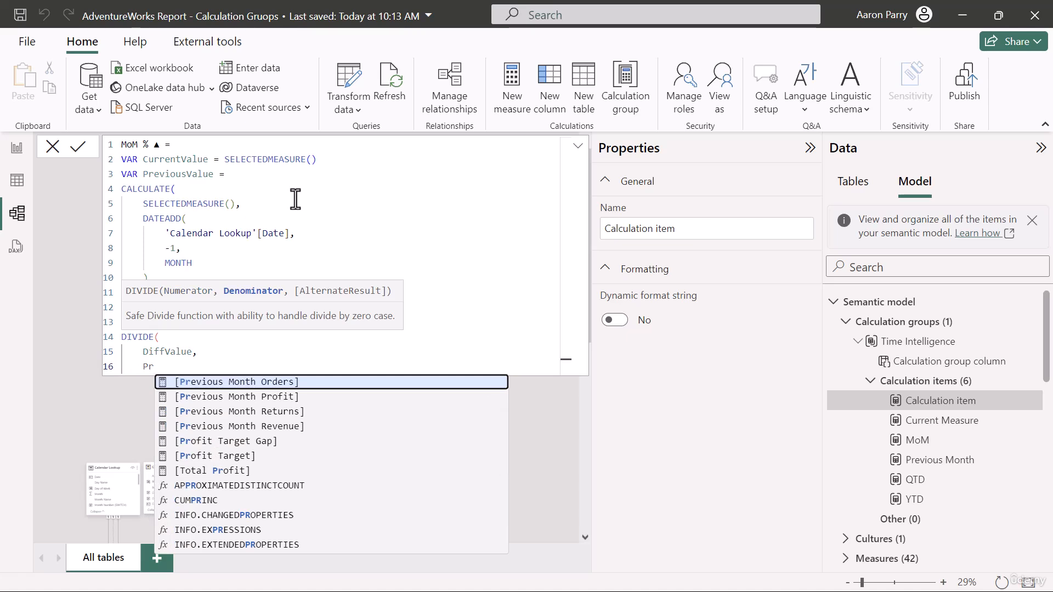
pyautogui.write('eviousVa')
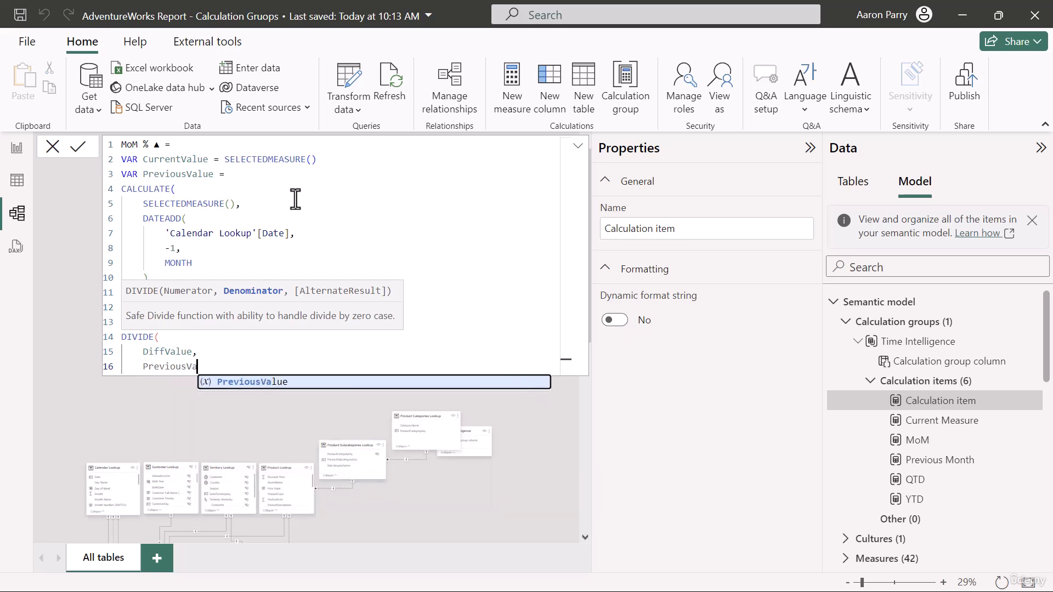
pyautogui.press('Tab')
pyautogui.press('Return')
pyautogui.write(')')
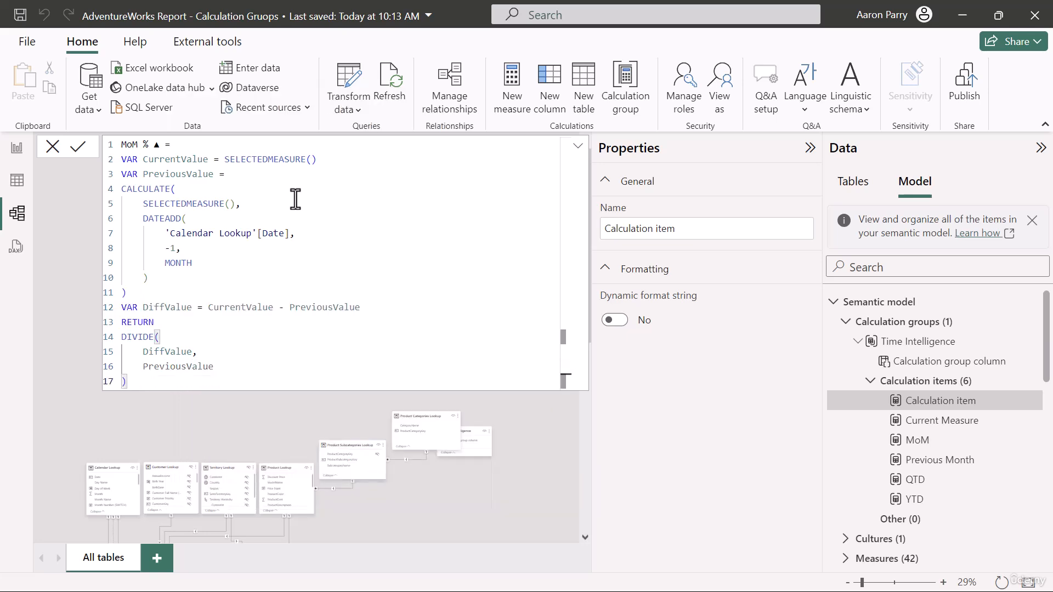
pyautogui.press('Return')
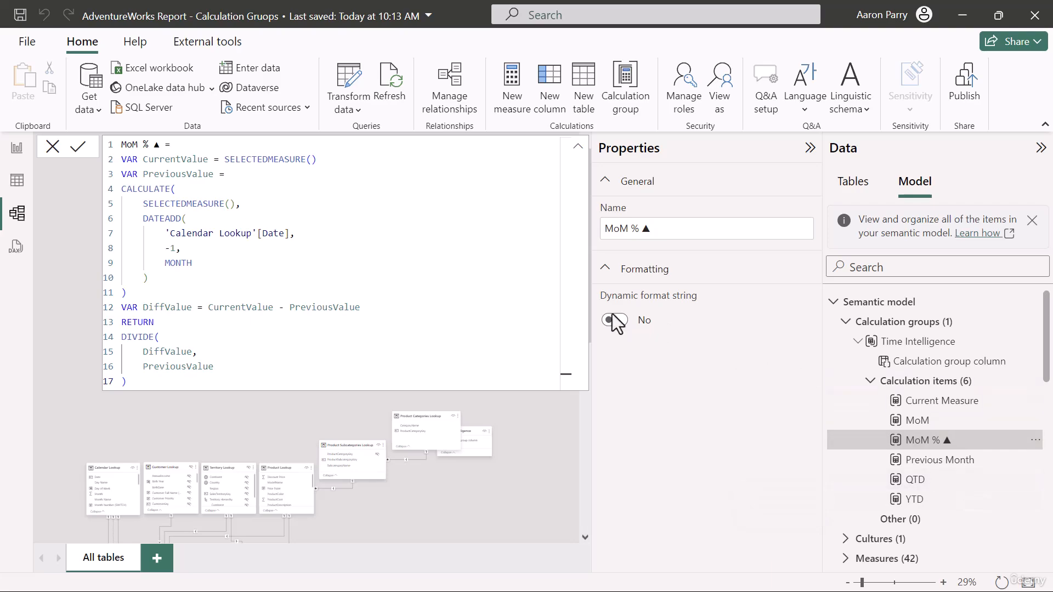
# - Switch to the report view and duplicate the revenue matrix on the Calculation Groups page
pyautogui.click(17, 147)
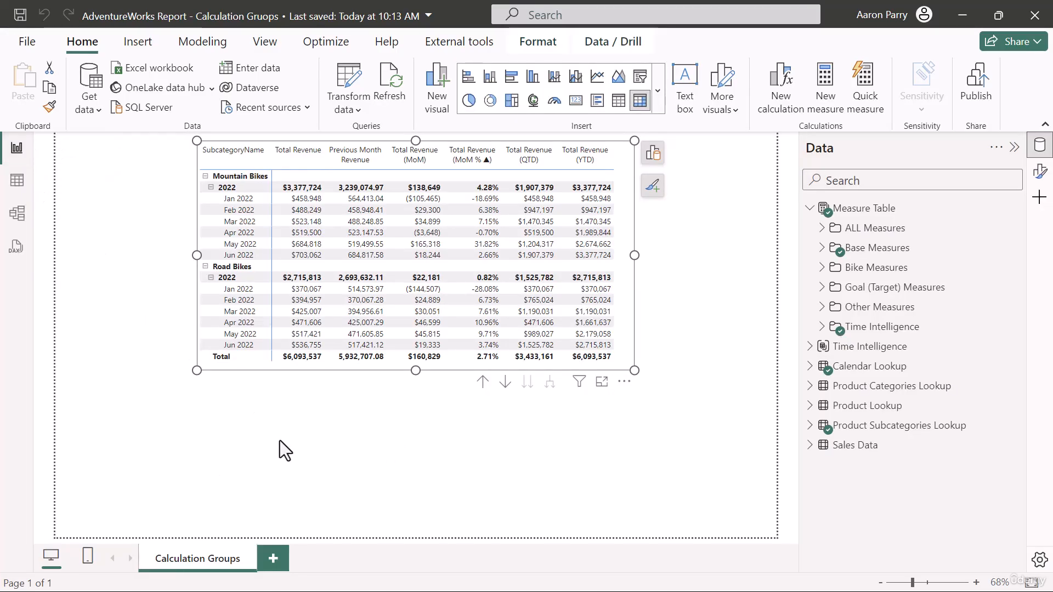
pyautogui.click(370, 382)
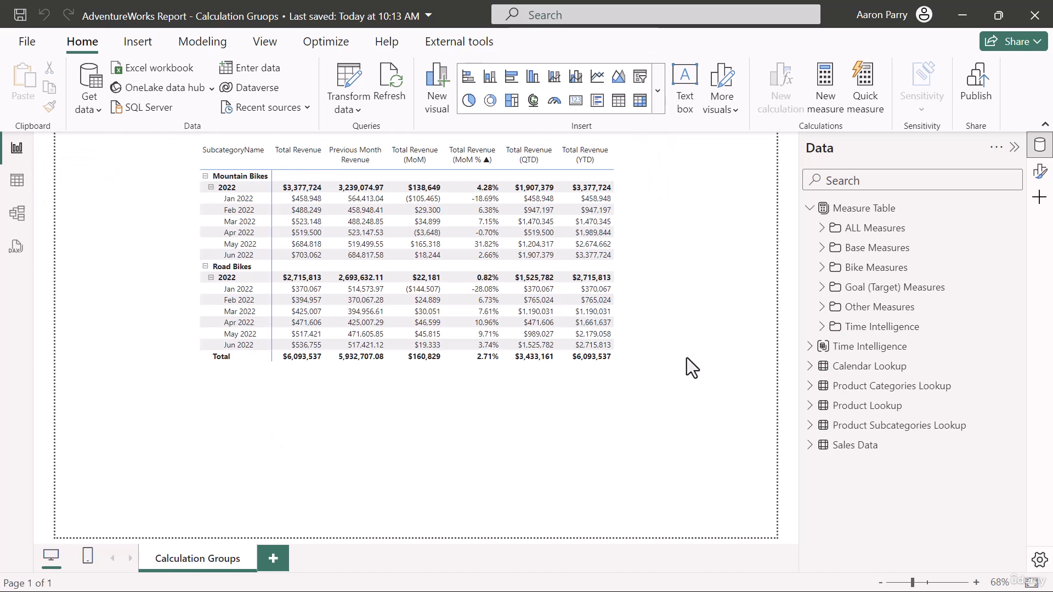
pyautogui.click(617, 367)
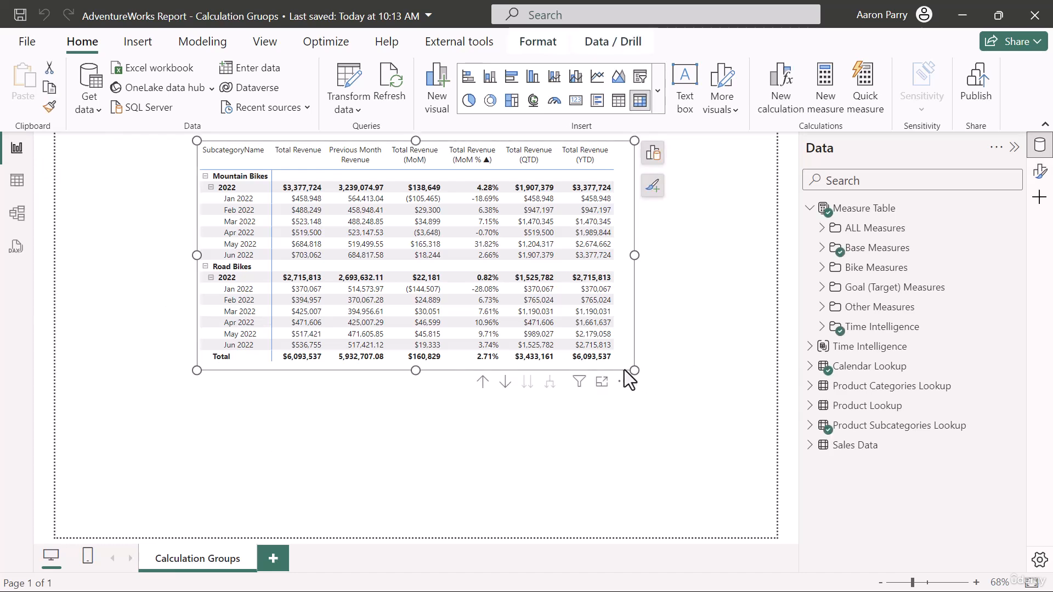
pyautogui.hotkey('ctrl', 'c')
pyautogui.hotkey('ctrl', 'v')
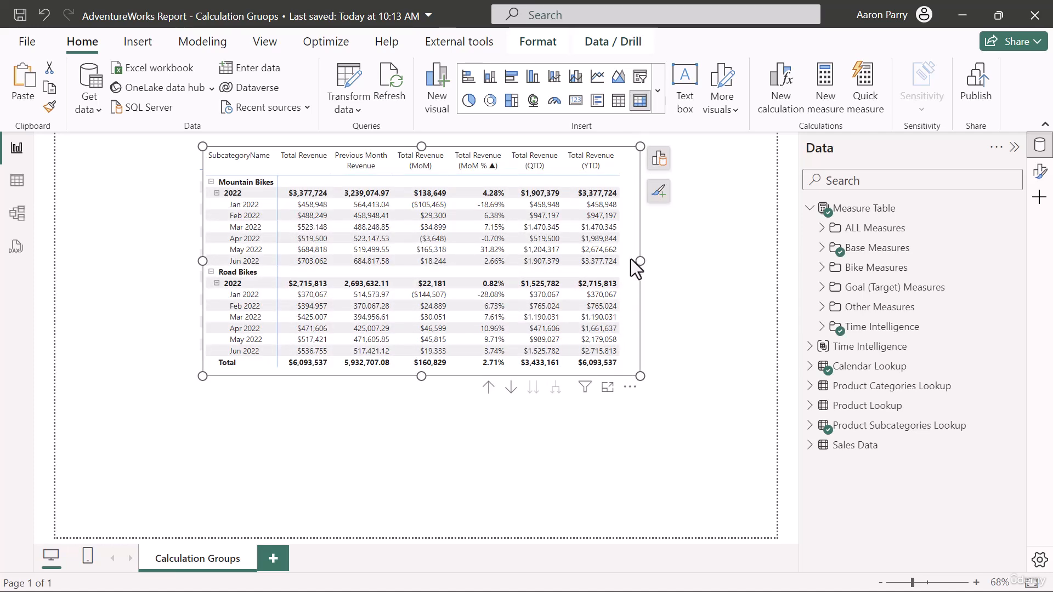
# - Move the copied matrix below the original and shorten the original so the two no longer overlap
pyautogui.moveTo(635, 400); pyautogui.dragTo(627, 554)
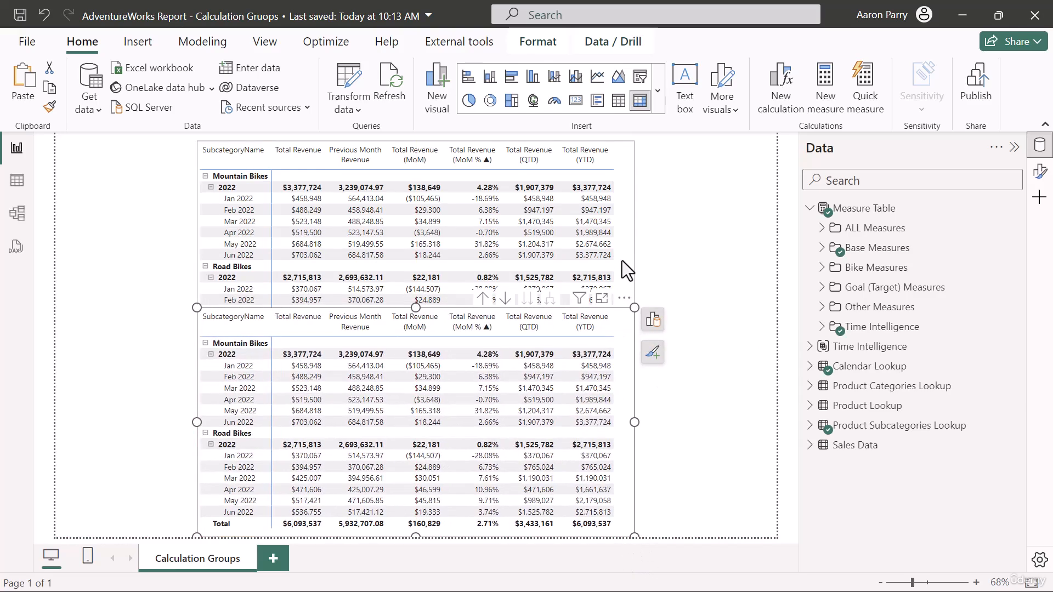
pyautogui.click(412, 357)
pyautogui.moveTo(414, 370); pyautogui.dragTo(396, 267)
# - Remove all the existing revenue measures from the values of the copied matrix
pyautogui.click(627, 501)
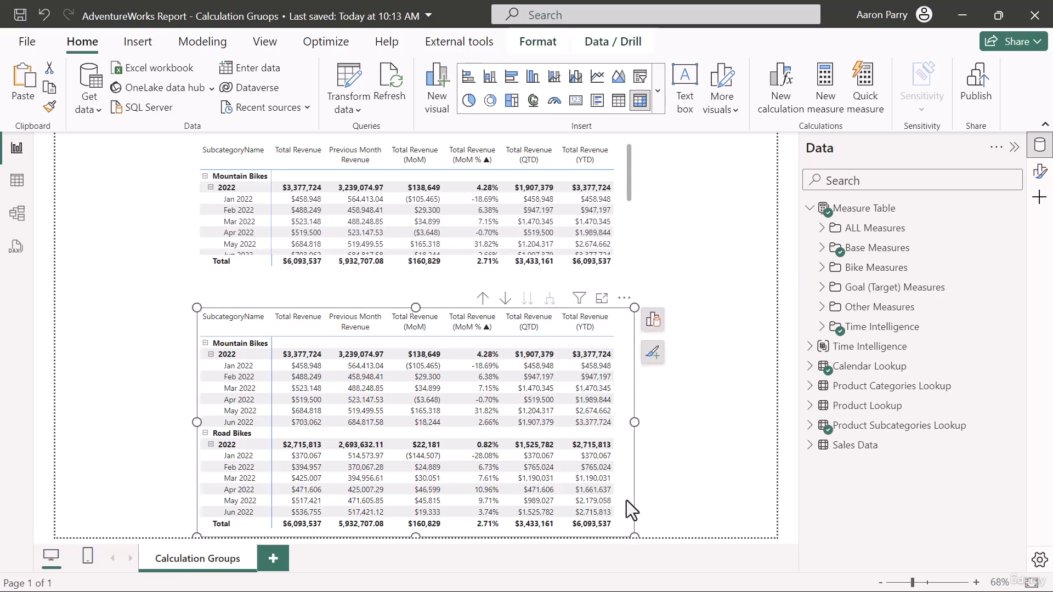
pyautogui.click(653, 321)
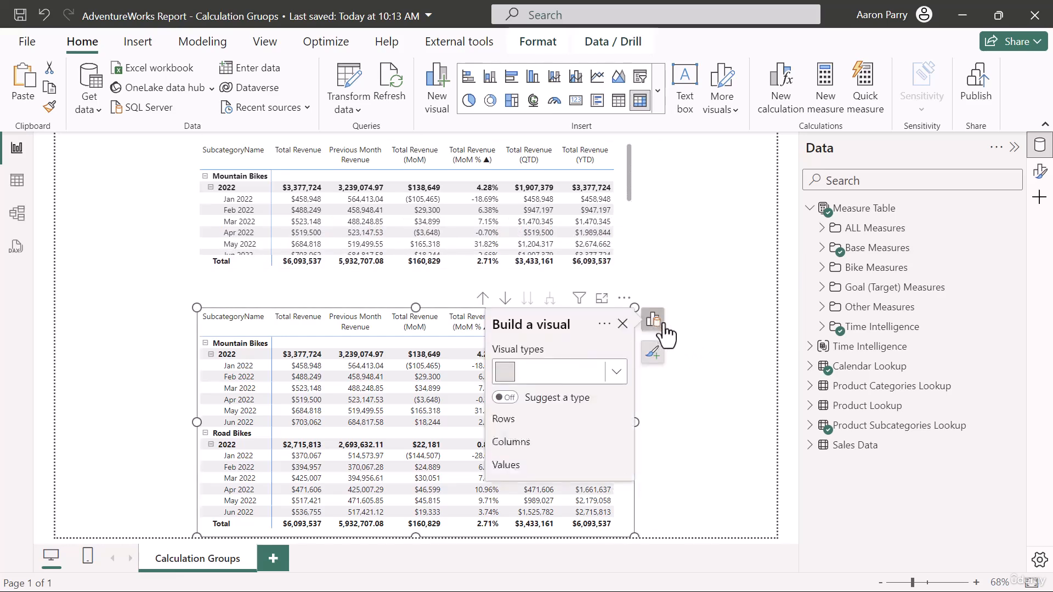
pyautogui.scroll(-3, 602, 474)
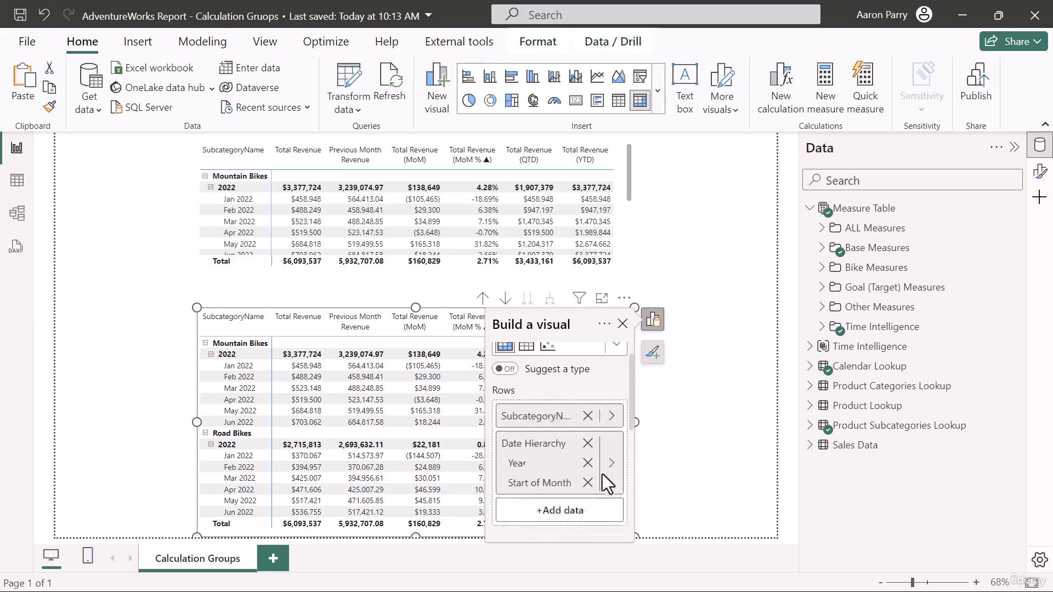
pyautogui.scroll(-2, 599, 469)
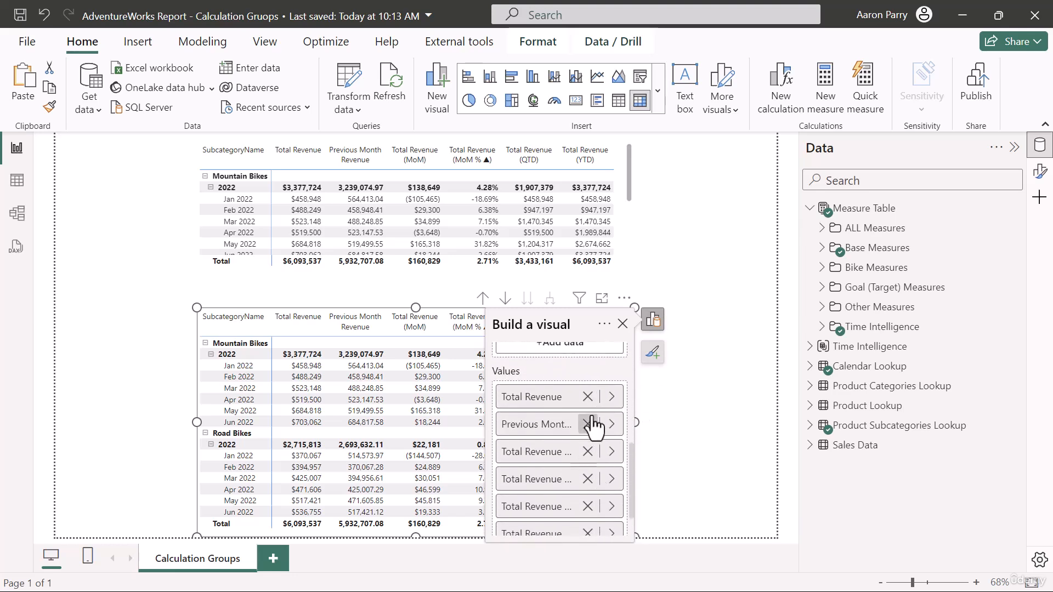
pyautogui.click(587, 397)
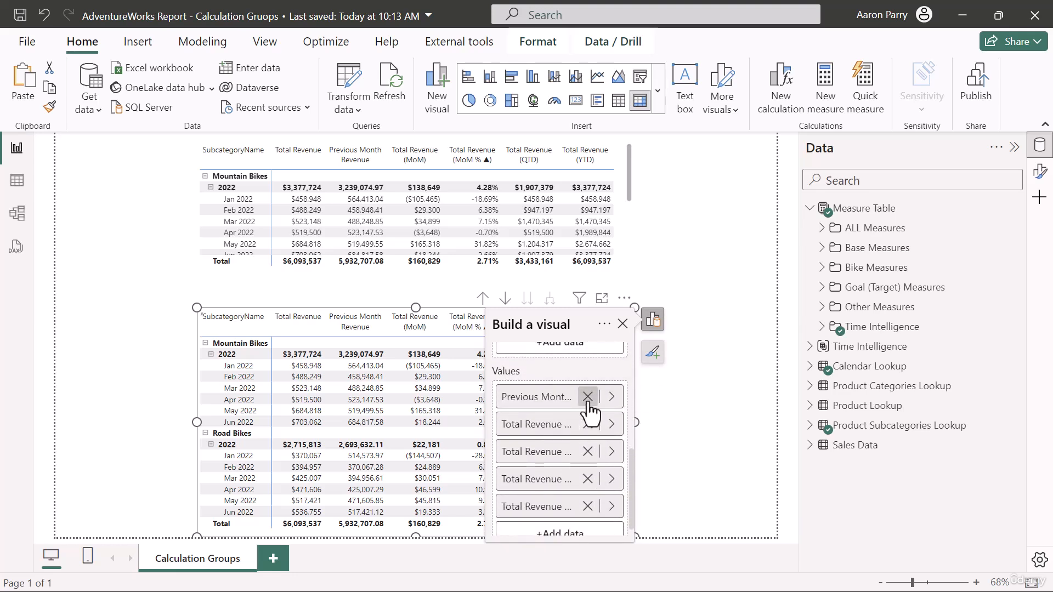
pyautogui.click(587, 397)
pyautogui.click(588, 412)
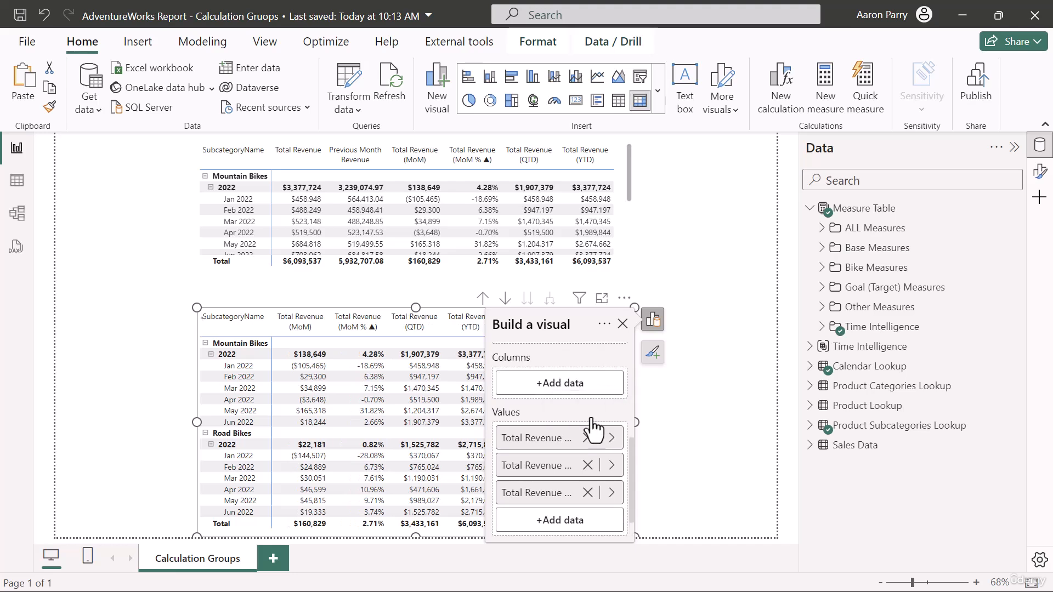
pyautogui.click(587, 466)
pyautogui.click(588, 465)
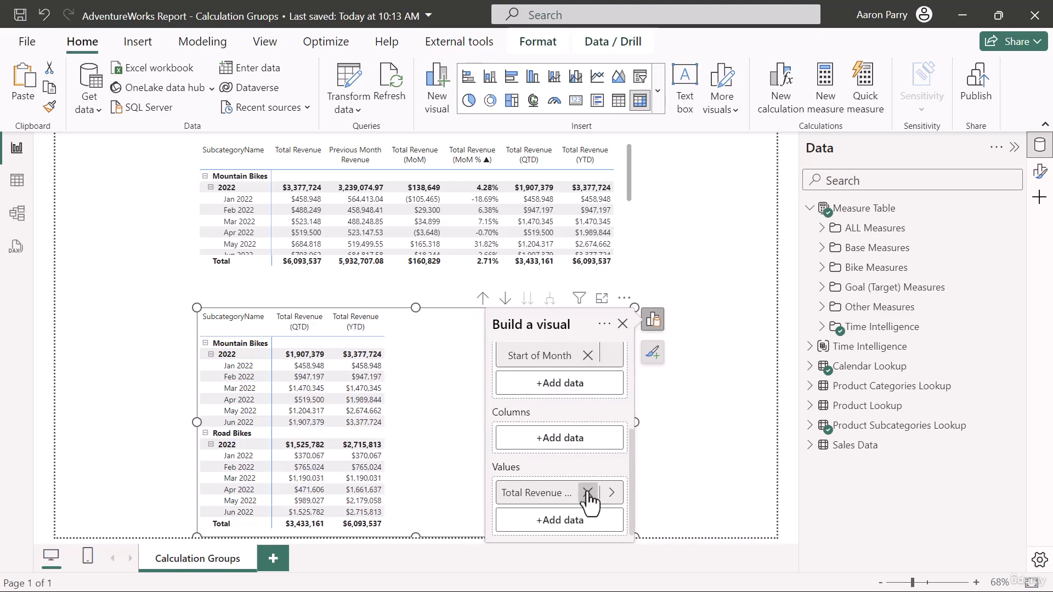
pyautogui.click(587, 493)
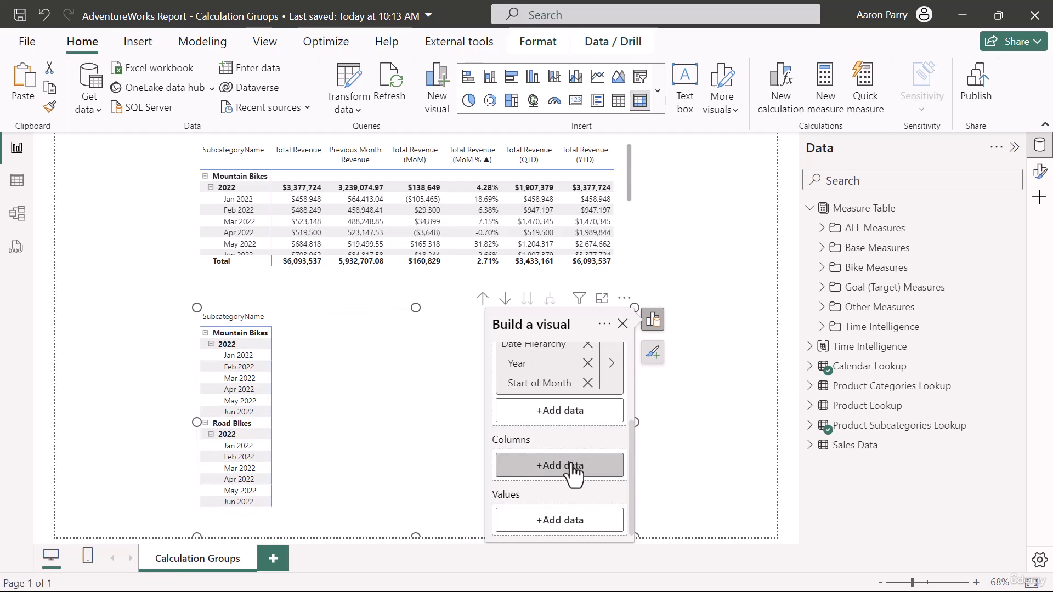
# - Add the Total Revenue base measure from the Measure Table as the copied matrix's value
pyautogui.click(569, 529)
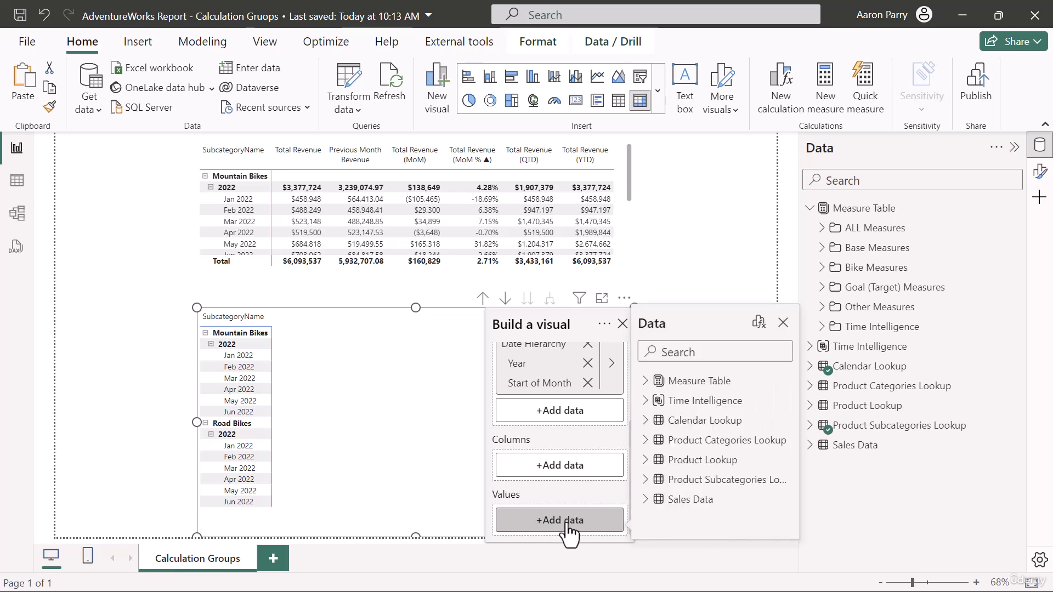
pyautogui.click(645, 383)
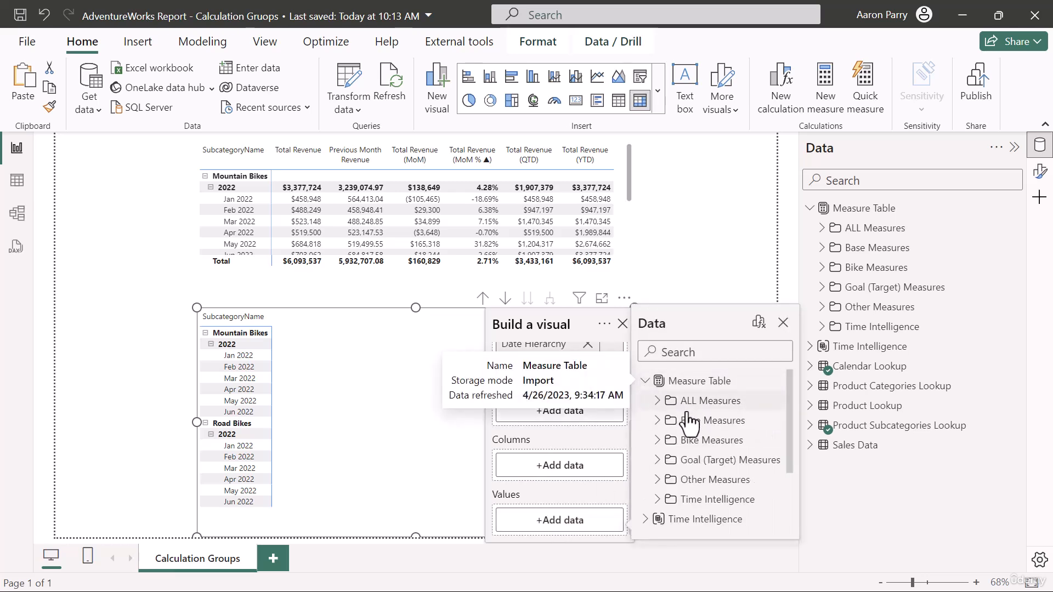
pyautogui.click(658, 421)
pyautogui.scroll(-3, 686, 436)
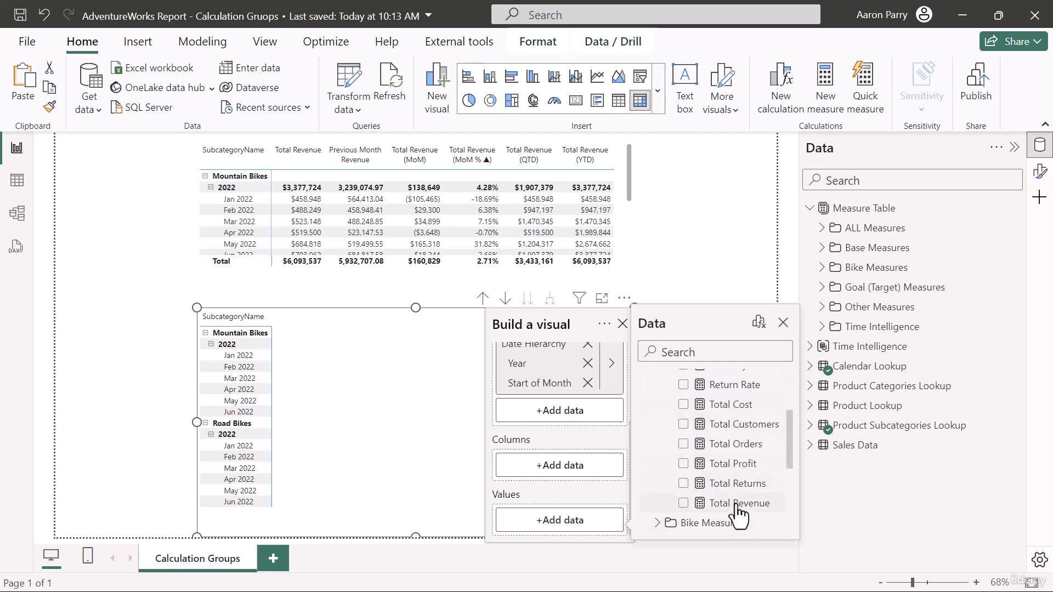
pyautogui.click(738, 505)
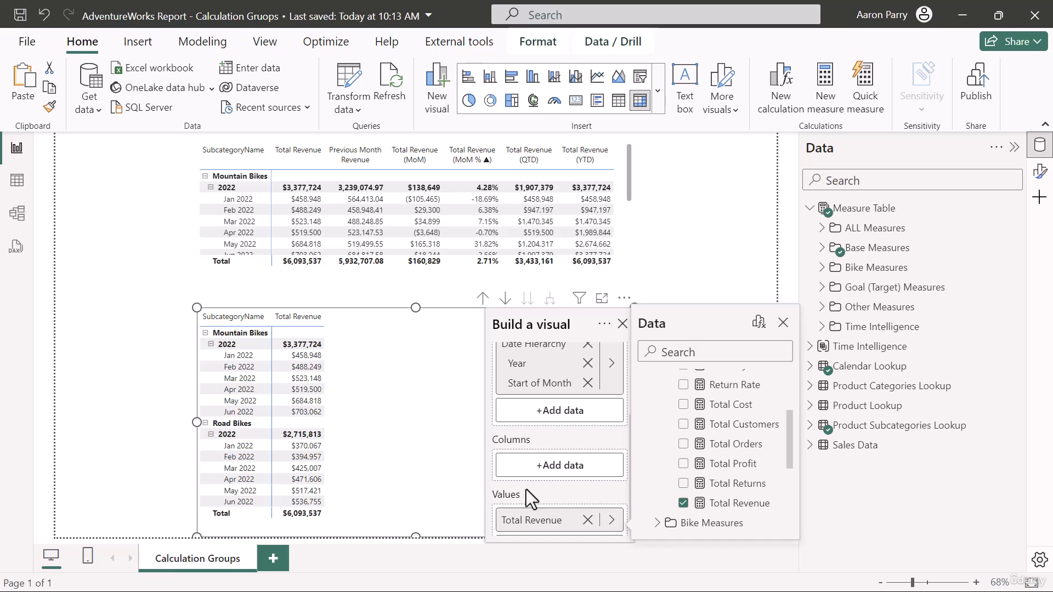
# - Add the Time Intelligence calculation group column to the copied matrix's columns and narrow the matrix slightly
pyautogui.click(561, 465)
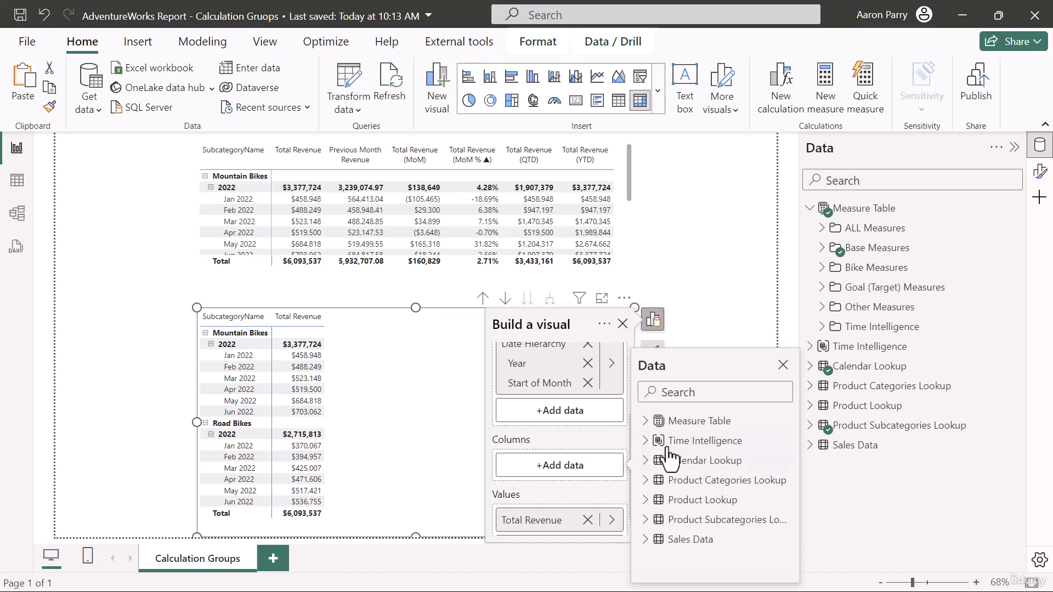
pyautogui.click(646, 441)
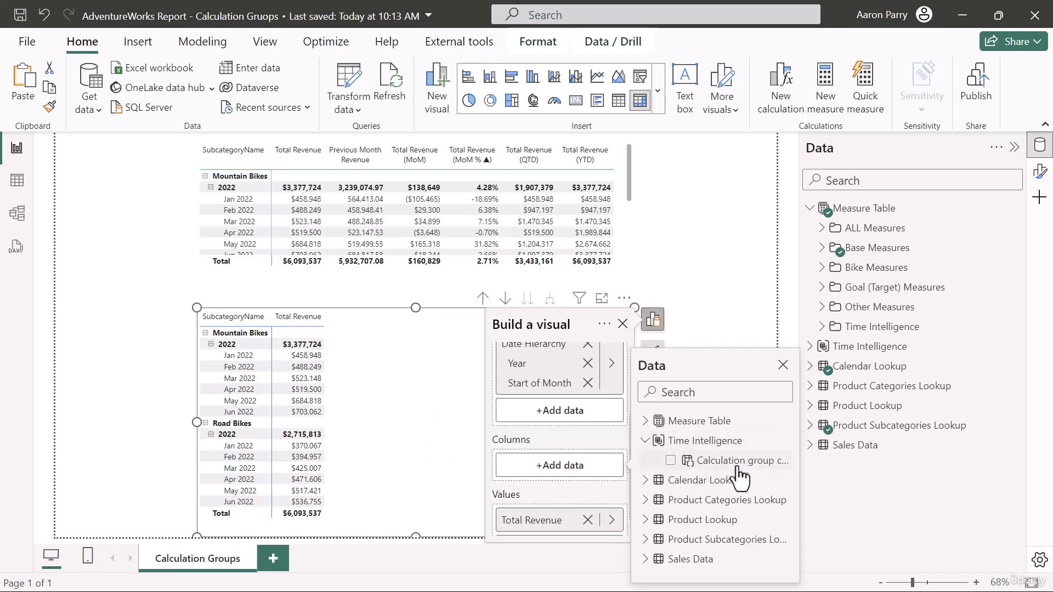
pyautogui.click(671, 461)
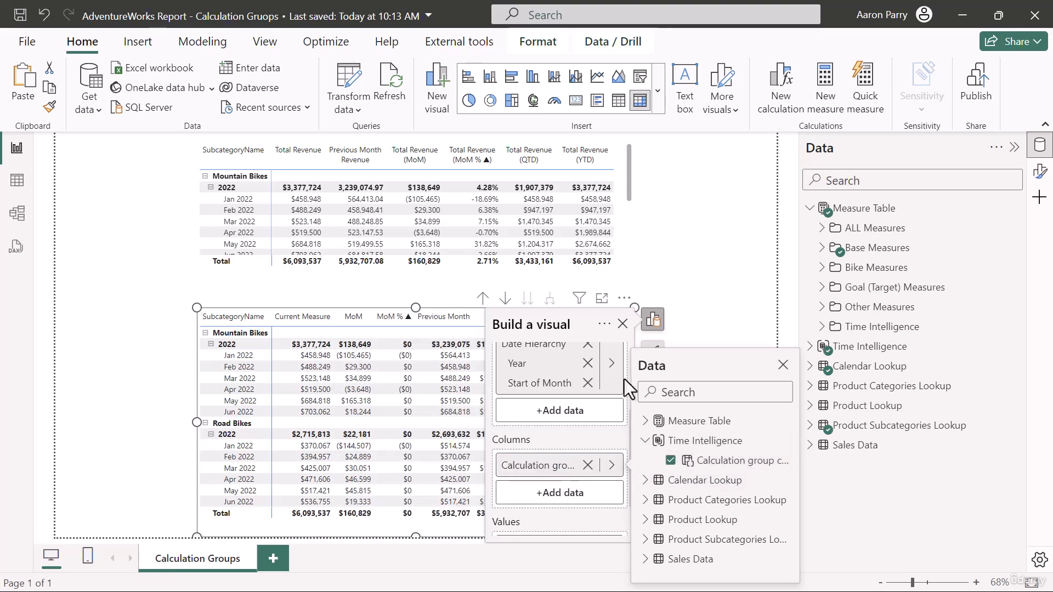
pyautogui.moveTo(635, 436)
pyautogui.mouseDown()
pyautogui.moveTo(610, 436)
pyautogui.moveTo(622, 437)
pyautogui.mouseUp()
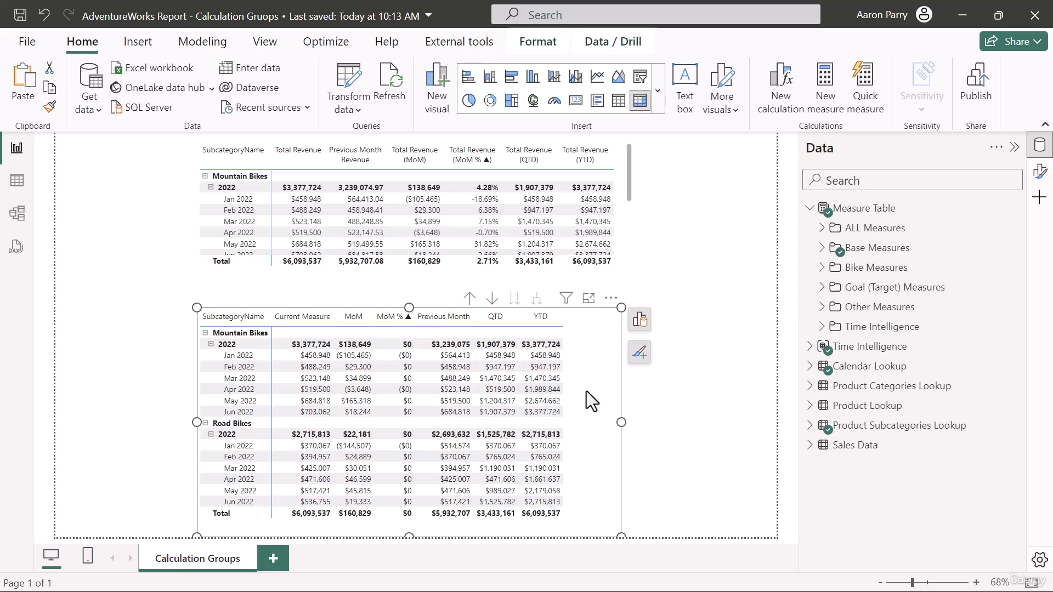
# - Examine the measures in the Time Intelligence folder and the column inside the Time Intelligence calculation group
pyautogui.click(823, 328)
pyautogui.scroll(-2, 926, 488)
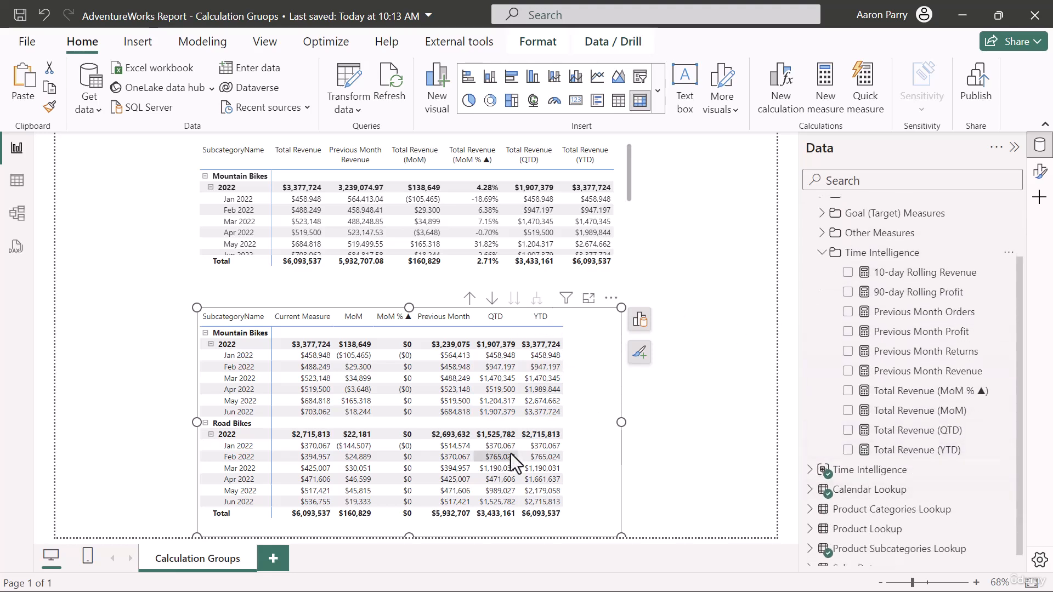
pyautogui.click(822, 253)
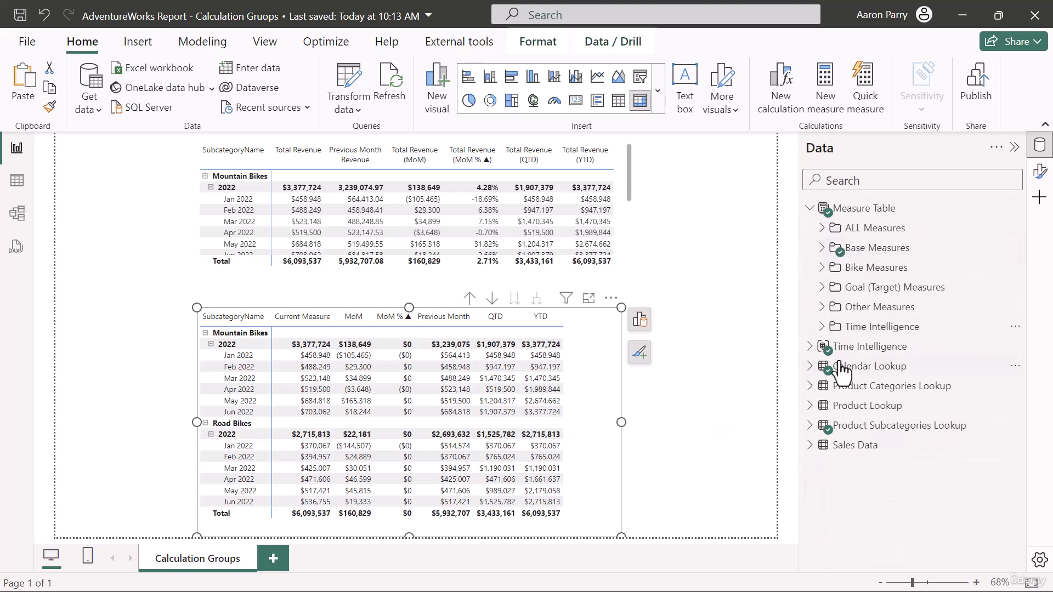
pyautogui.click(812, 347)
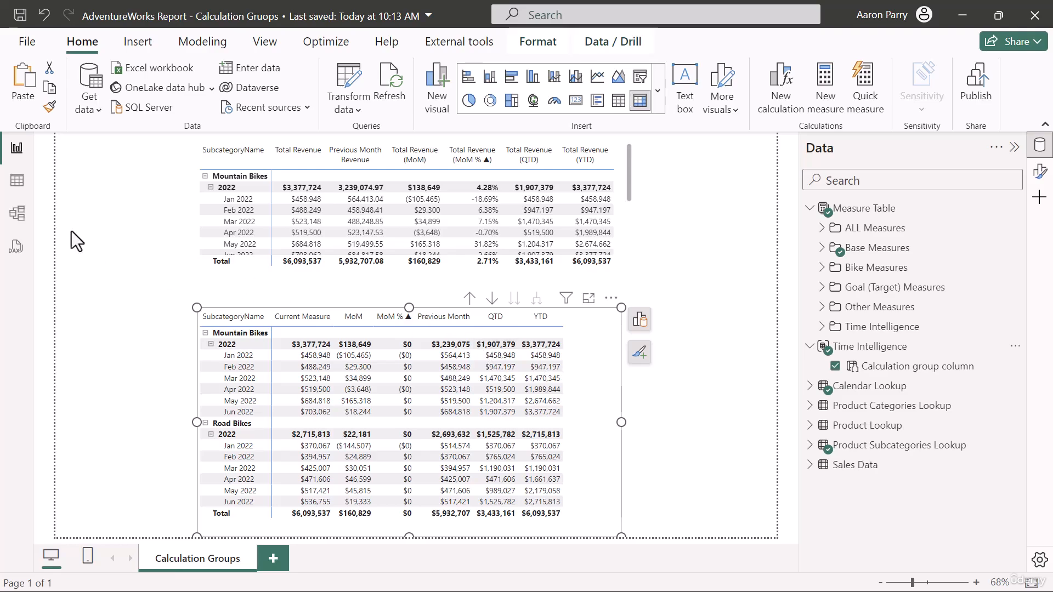
# - In the model view, reorder the calculation items so Previous Month comes directly after Current Measure
pyautogui.click(18, 214)
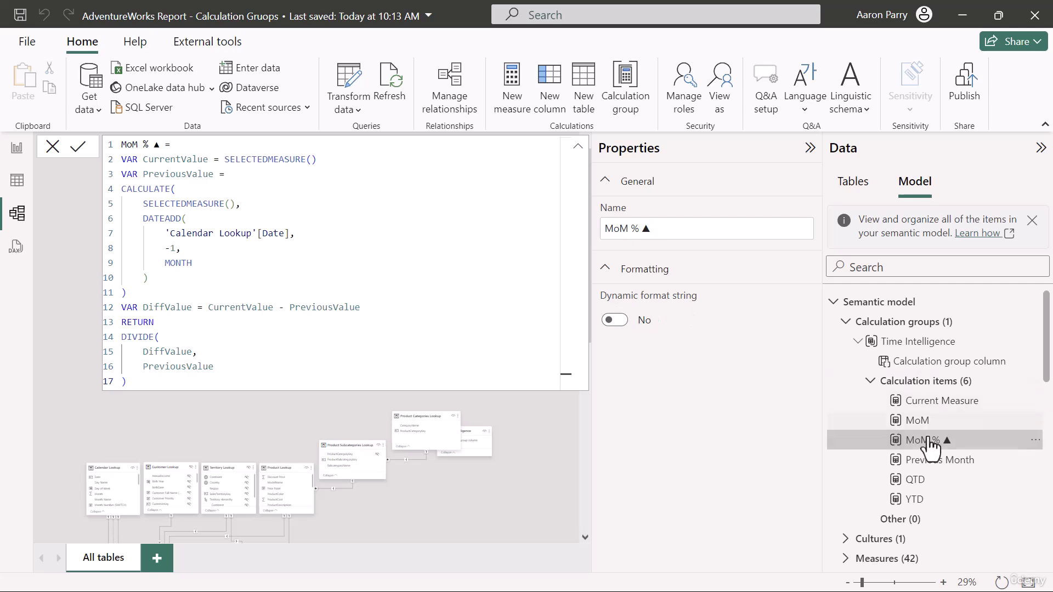
pyautogui.click(926, 386)
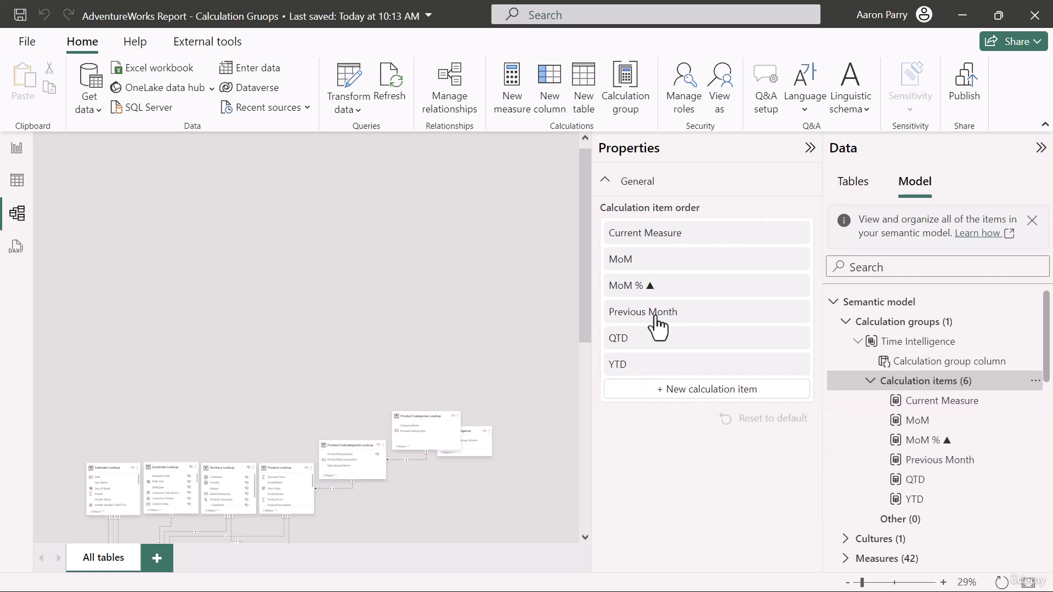
pyautogui.moveTo(661, 319); pyautogui.dragTo(664, 261)
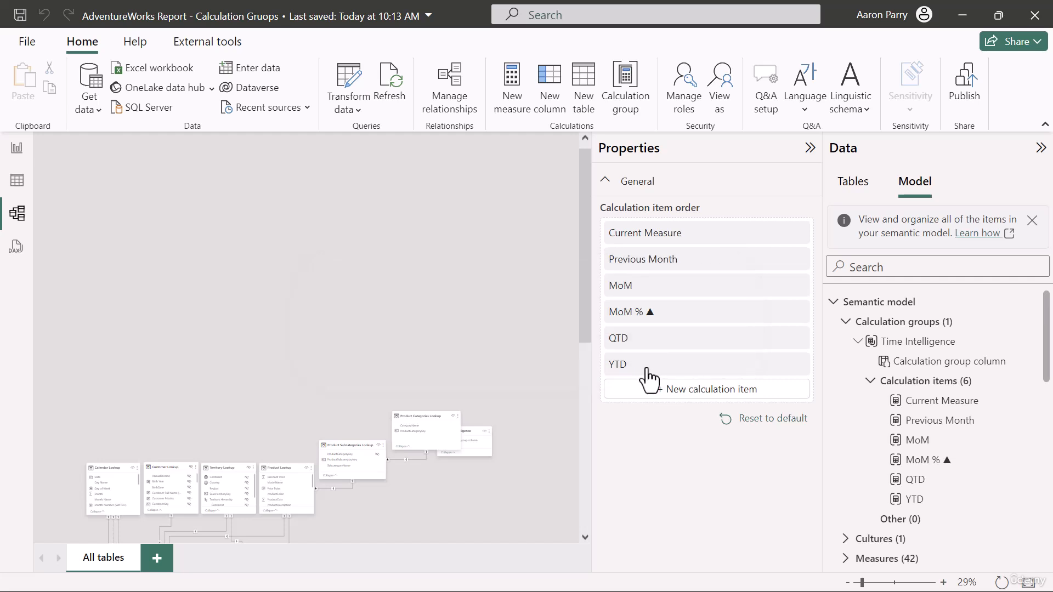
# - Enable a dynamic format string of "##.##%" for the MoM % ▲ calculation item and return to the report view
pyautogui.click(914, 465)
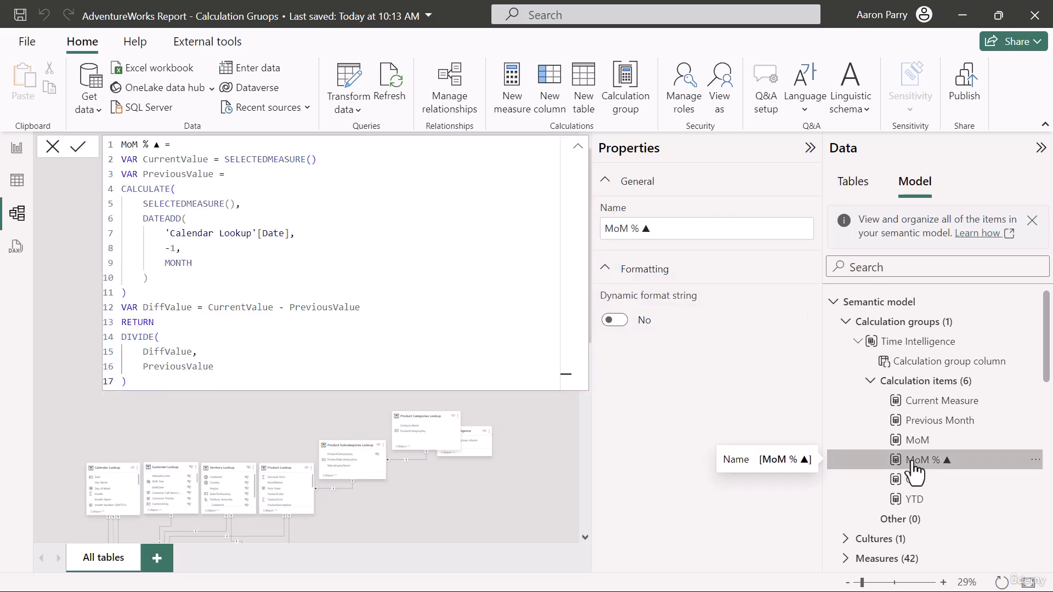
pyautogui.click(616, 325)
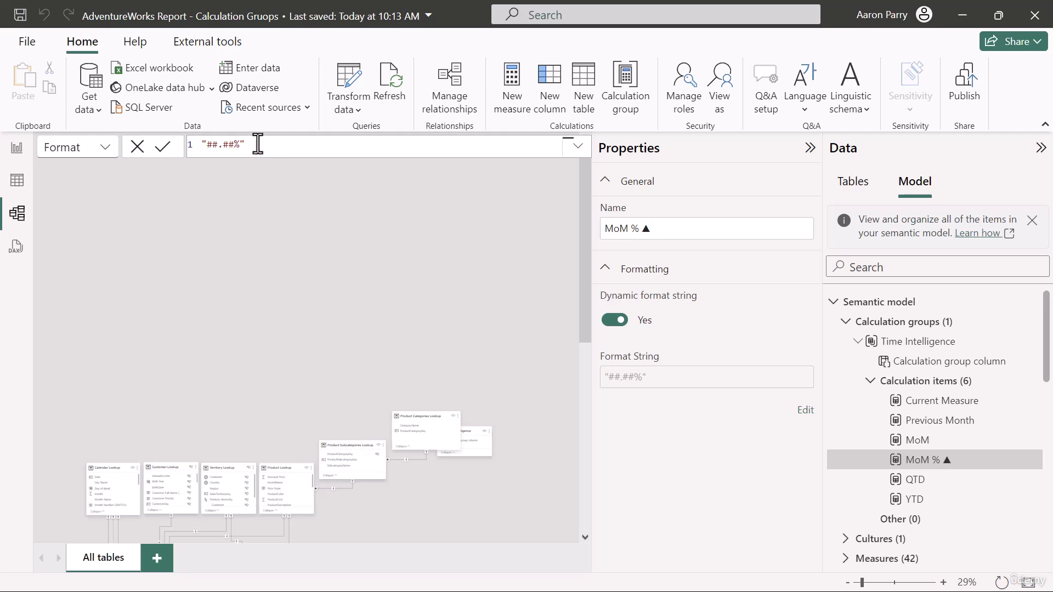
pyautogui.click(17, 150)
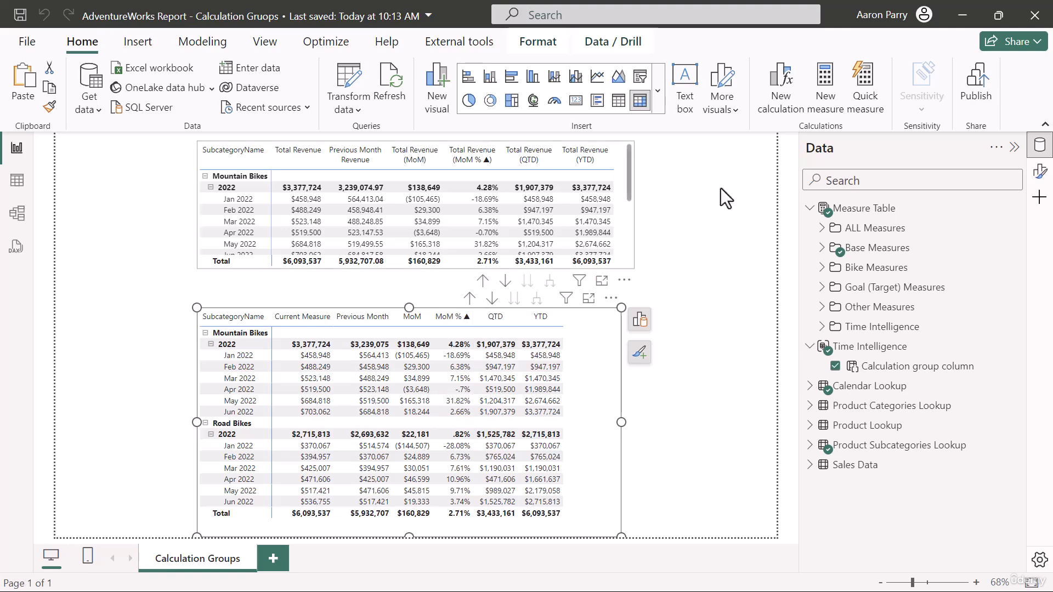
# - Review the individual revenue measures in the Measure Table's Time Intelligence folder that the calculation group replaces
pyautogui.click(823, 326)
pyautogui.scroll(-1, 933, 425)
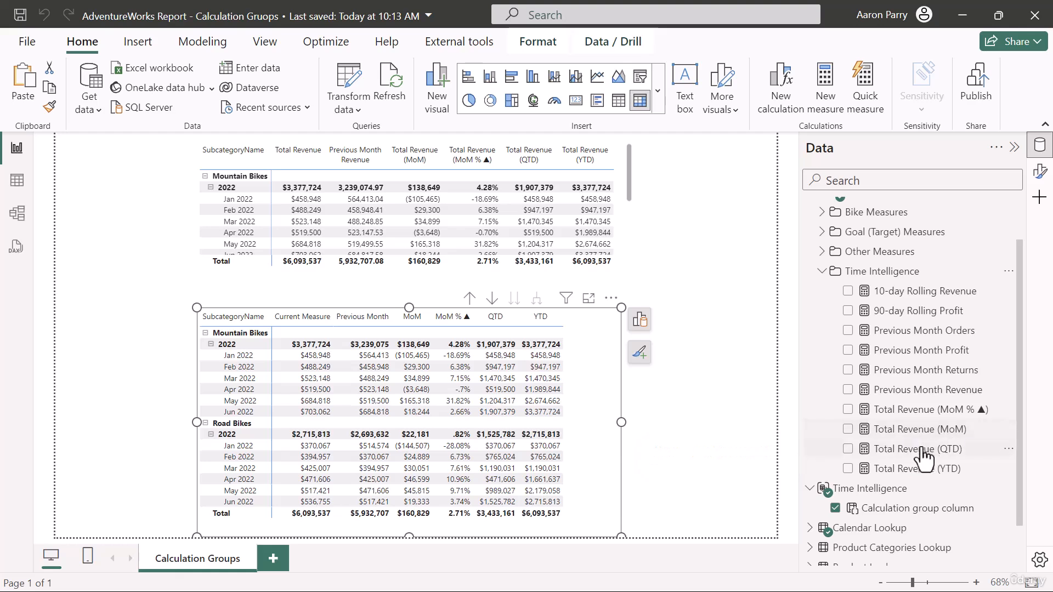
pyautogui.click(821, 272)
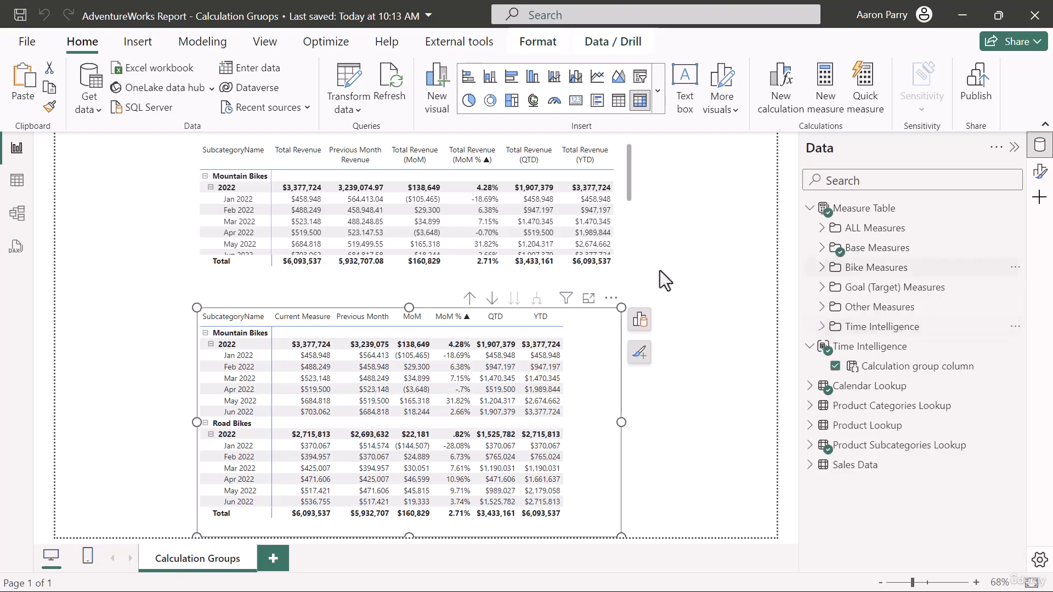
# - Delete the original revenue matrix and move the calculation group matrix to the middle of the page
pyautogui.click(627, 247)
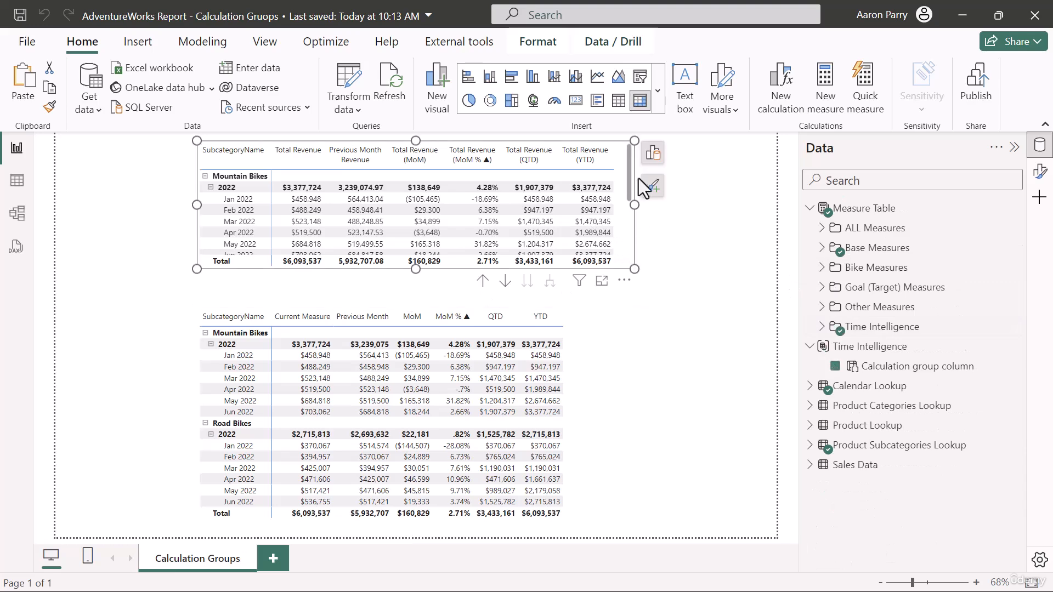
pyautogui.press('Delete')
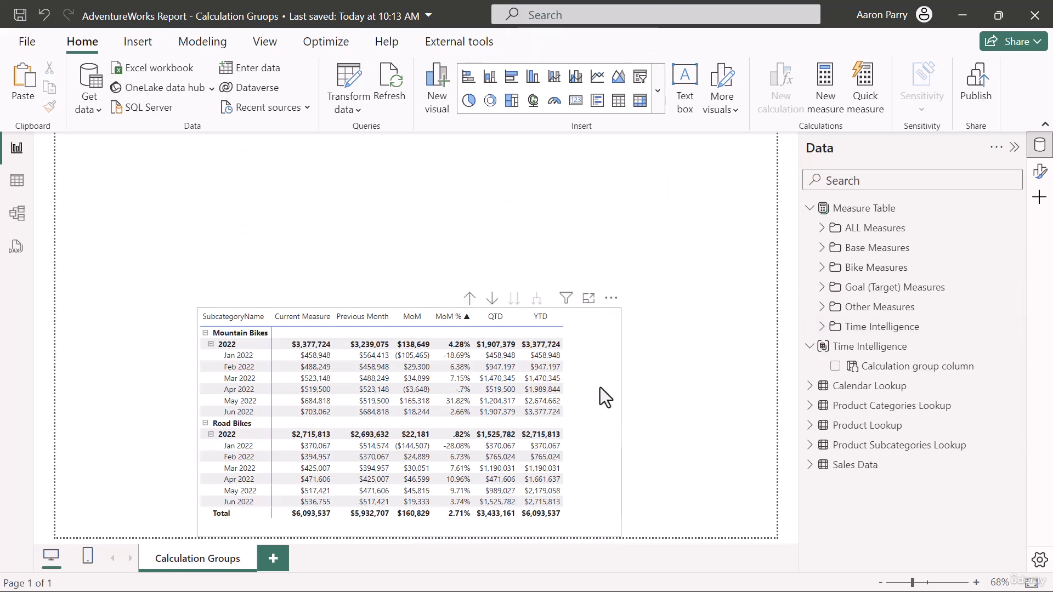
pyautogui.moveTo(600, 388); pyautogui.dragTo(677, 278)
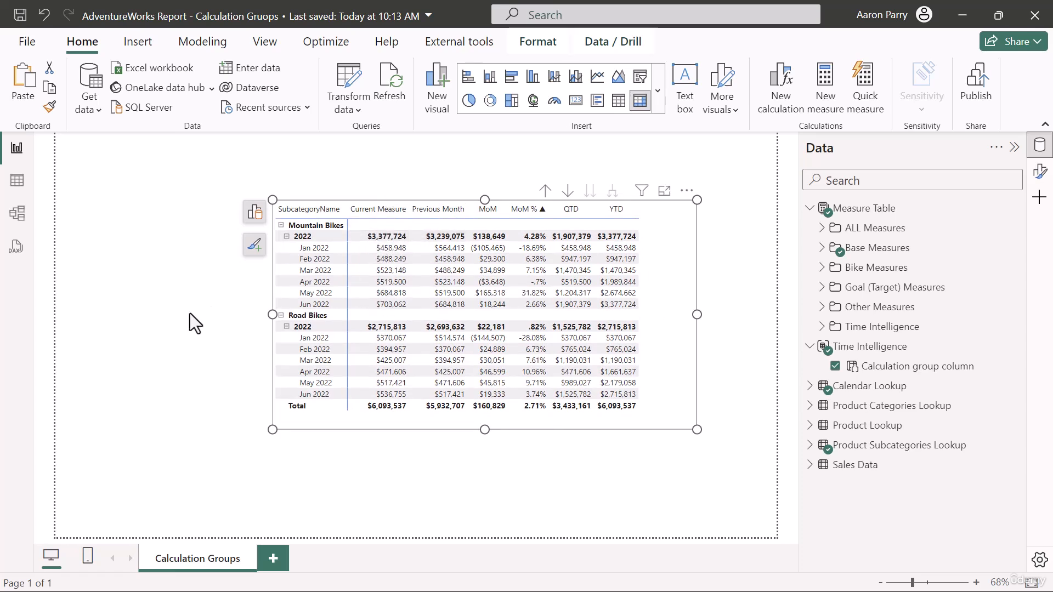
pyautogui.click(148, 305)
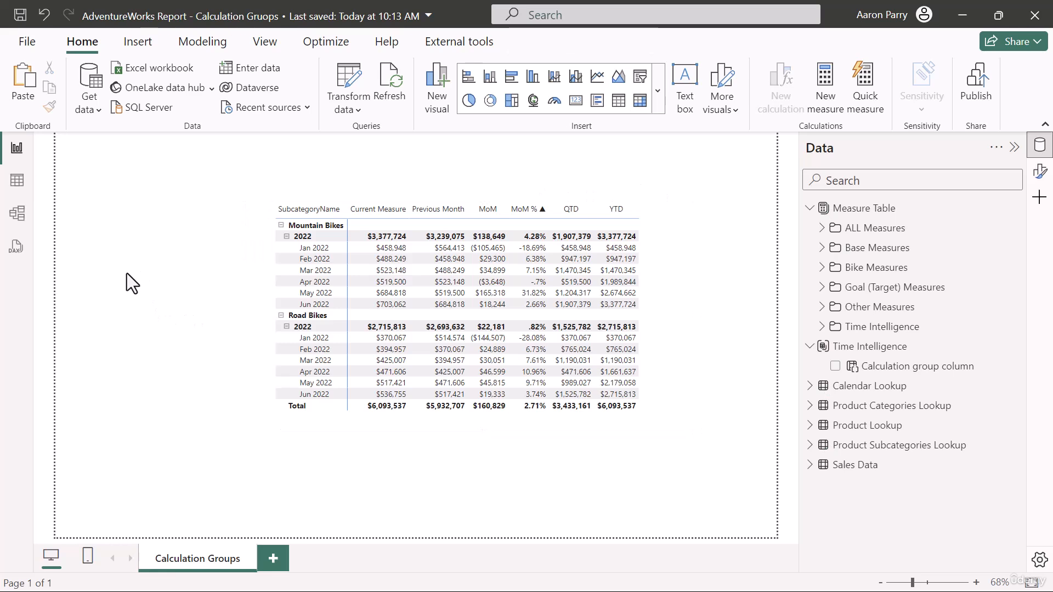
# - Start a new fields parameter and name it Measure Selector
pyautogui.click(199, 48)
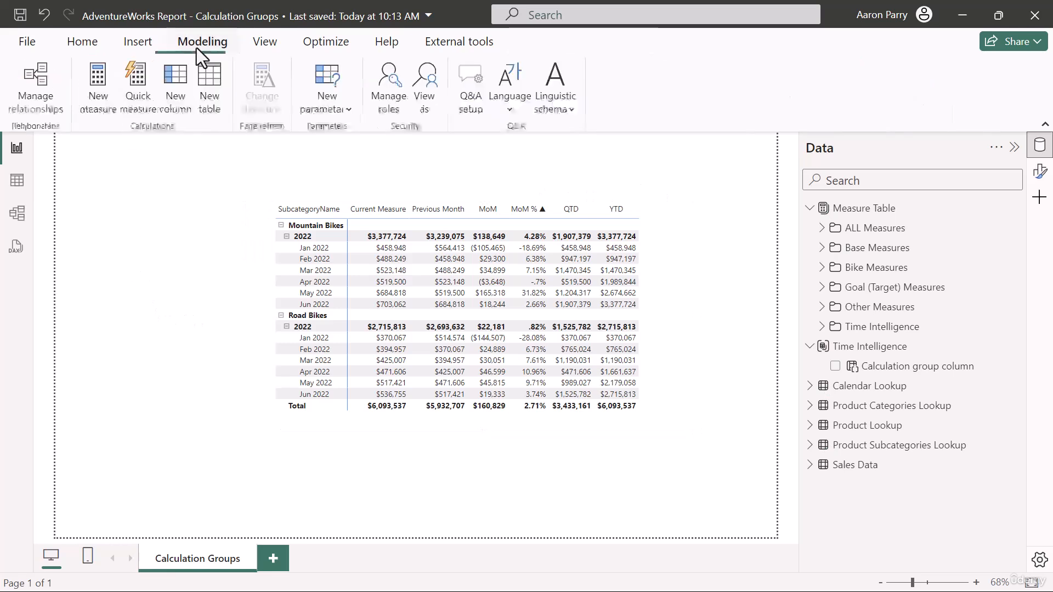
pyautogui.click(329, 109)
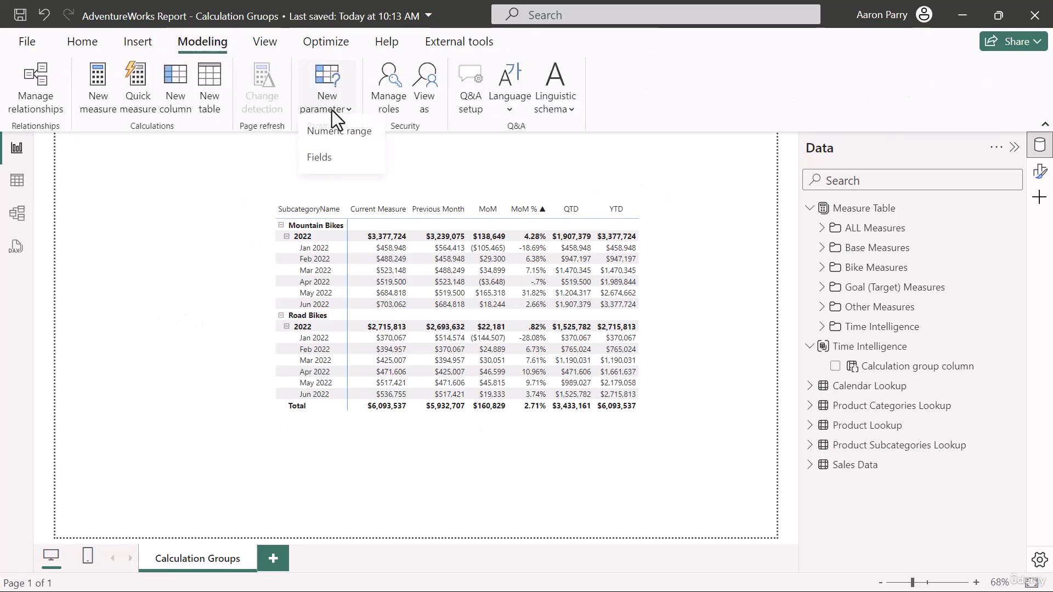
pyautogui.click(326, 167)
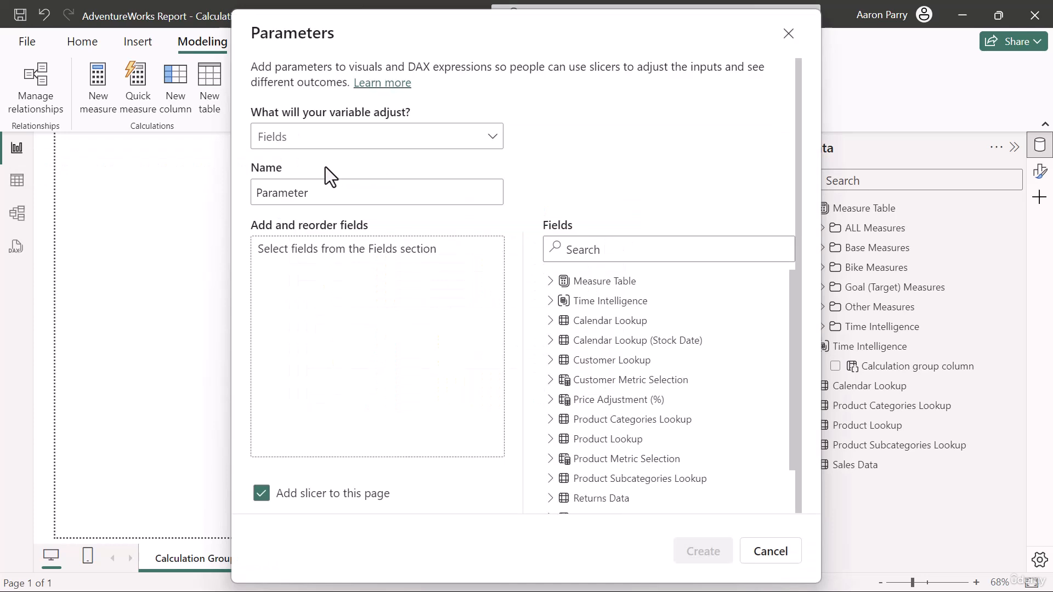
pyautogui.moveTo(305, 192); pyautogui.dragTo(247, 192)
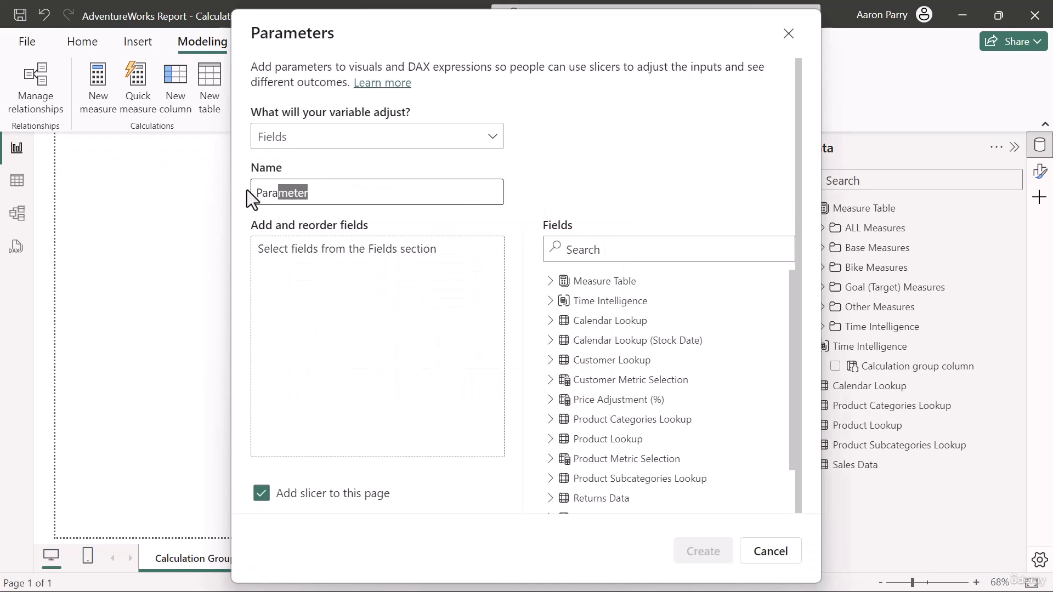
pyautogui.write('Measures')
pyautogui.press('BackSpace')
pyautogui.write('Selector')
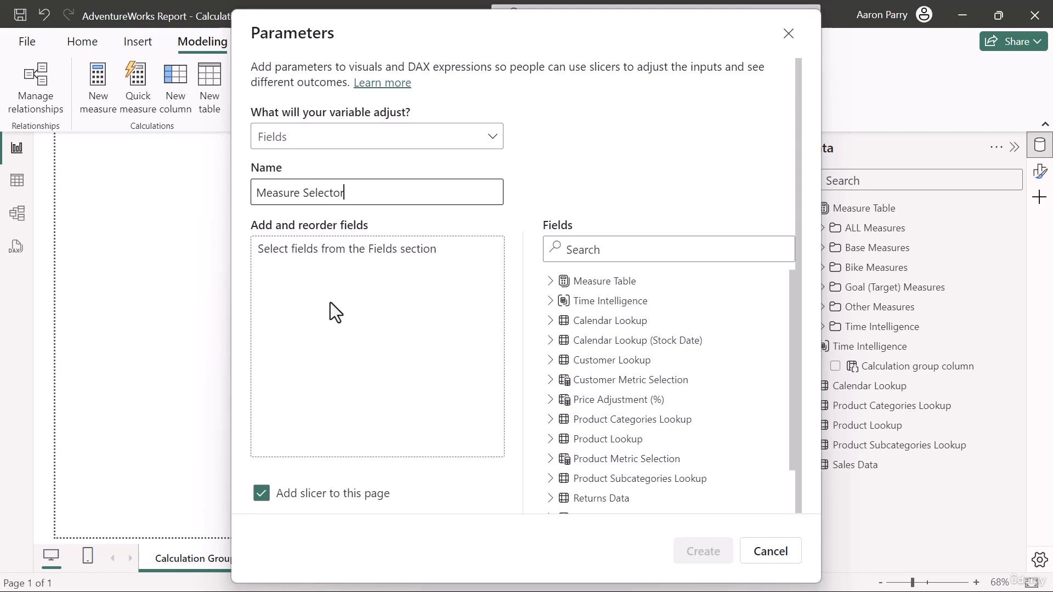
pyautogui.click(357, 255)
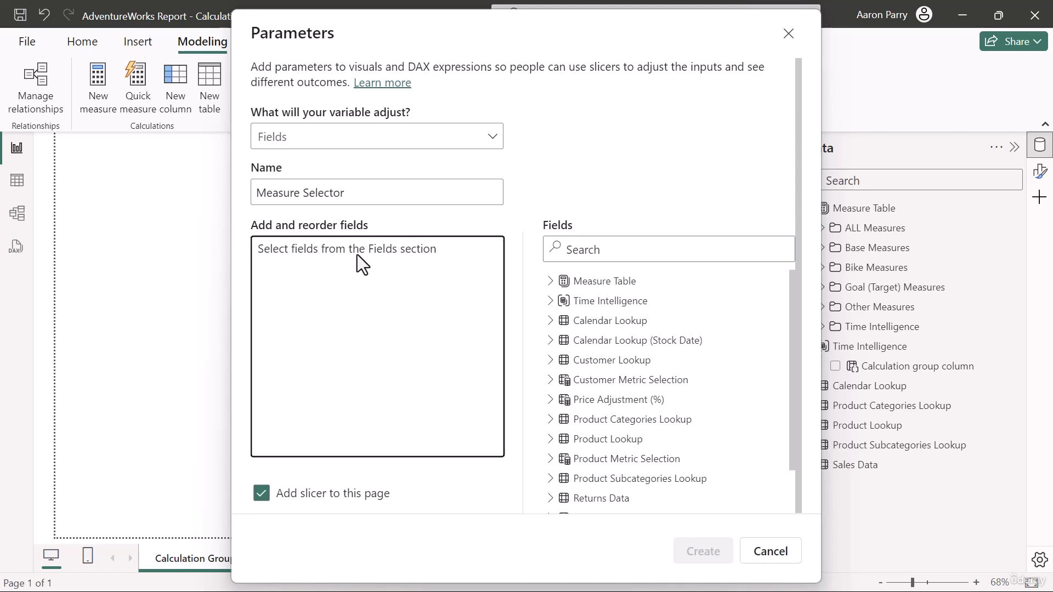
# - Add Total Cost, Total Revenue, Total Profit, Total Orders and Quantity Sold from Base Measures, then create the parameter with its slicer on the page
pyautogui.click(551, 282)
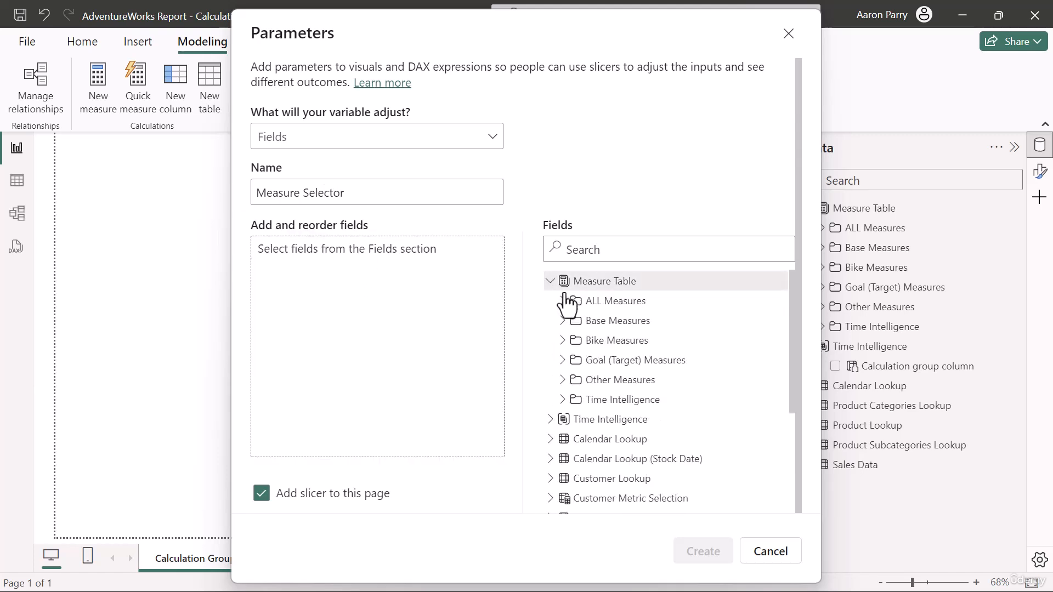
pyautogui.click(562, 323)
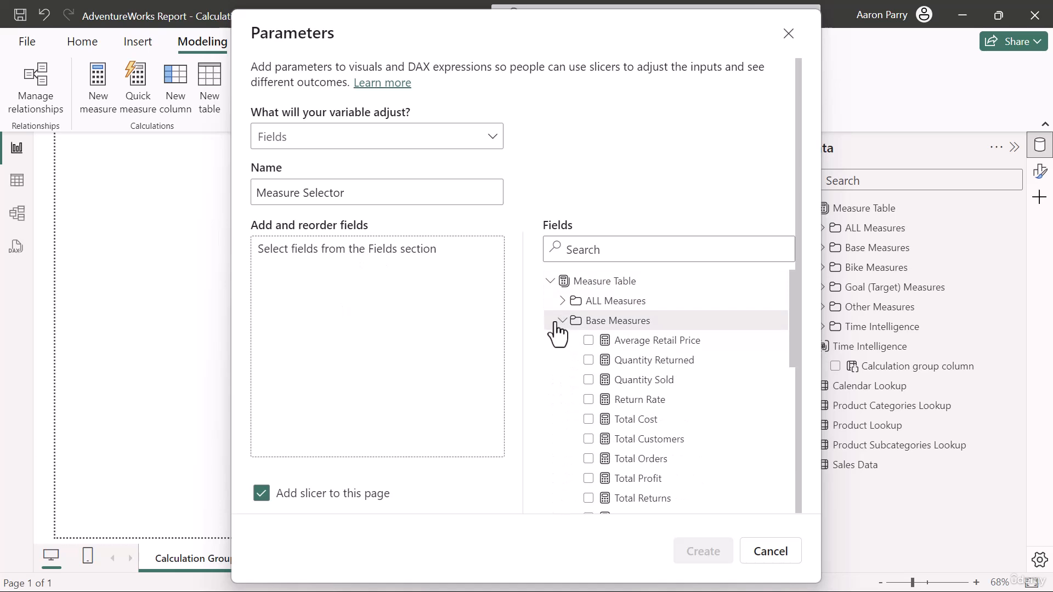
pyautogui.scroll(-1, 638, 346)
pyautogui.scroll(-2, 637, 346)
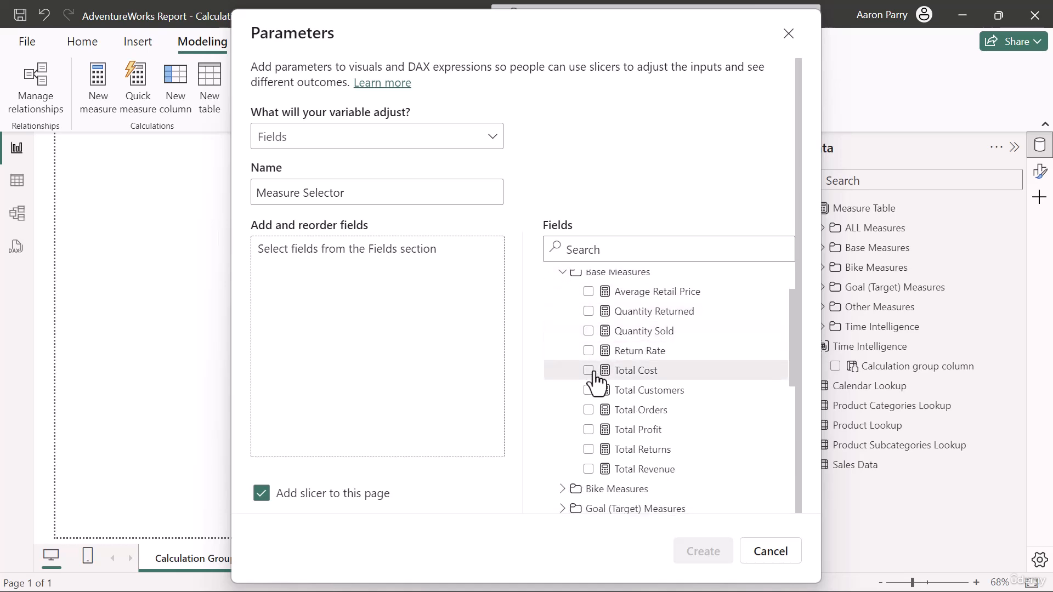
pyautogui.click(588, 371)
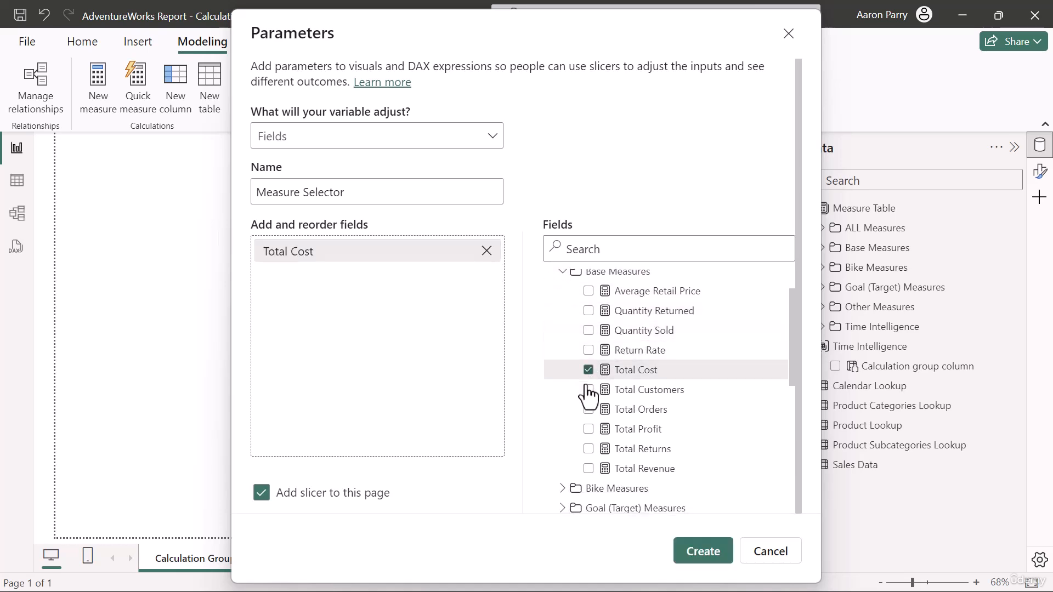
pyautogui.click(589, 469)
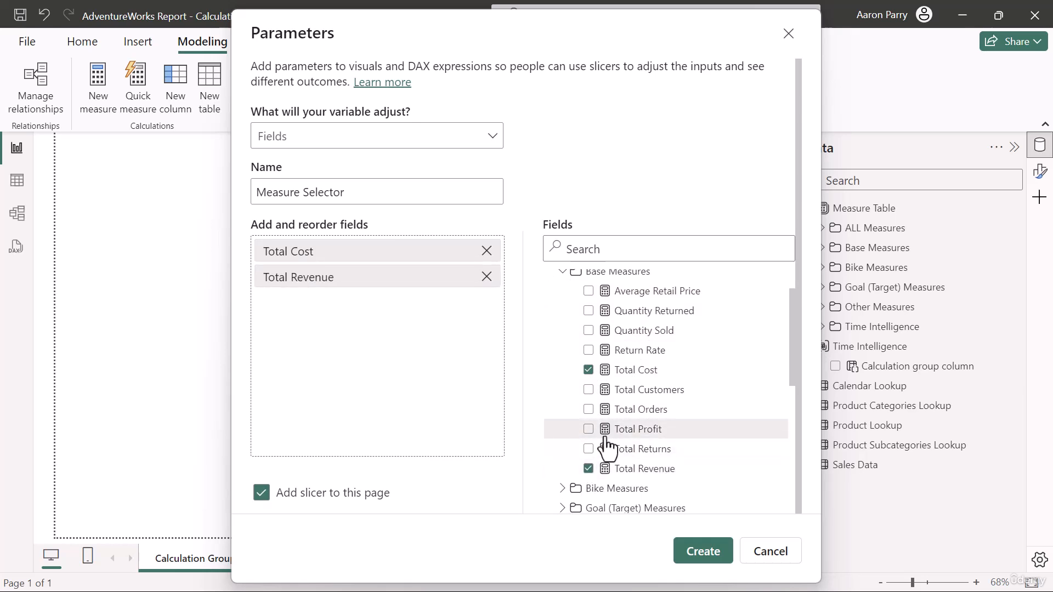
pyautogui.click(589, 429)
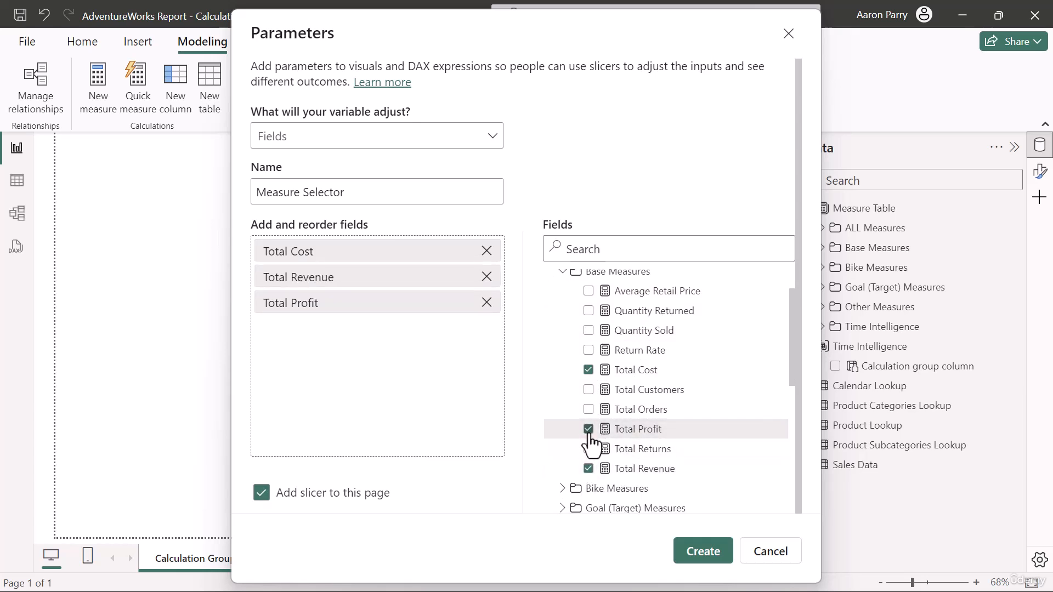
pyautogui.click(589, 410)
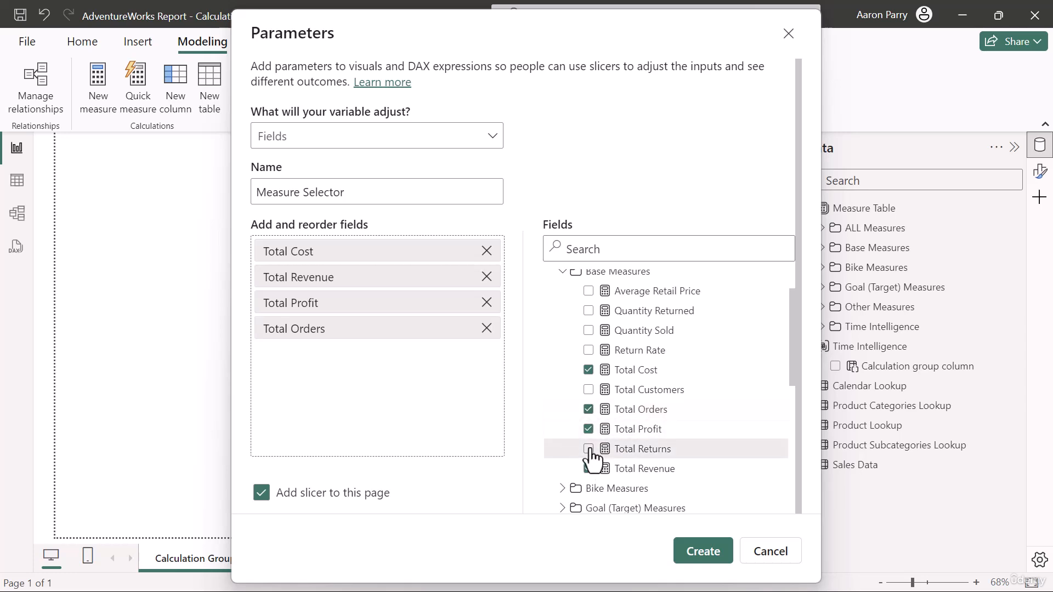
pyautogui.scroll(1, 598, 439)
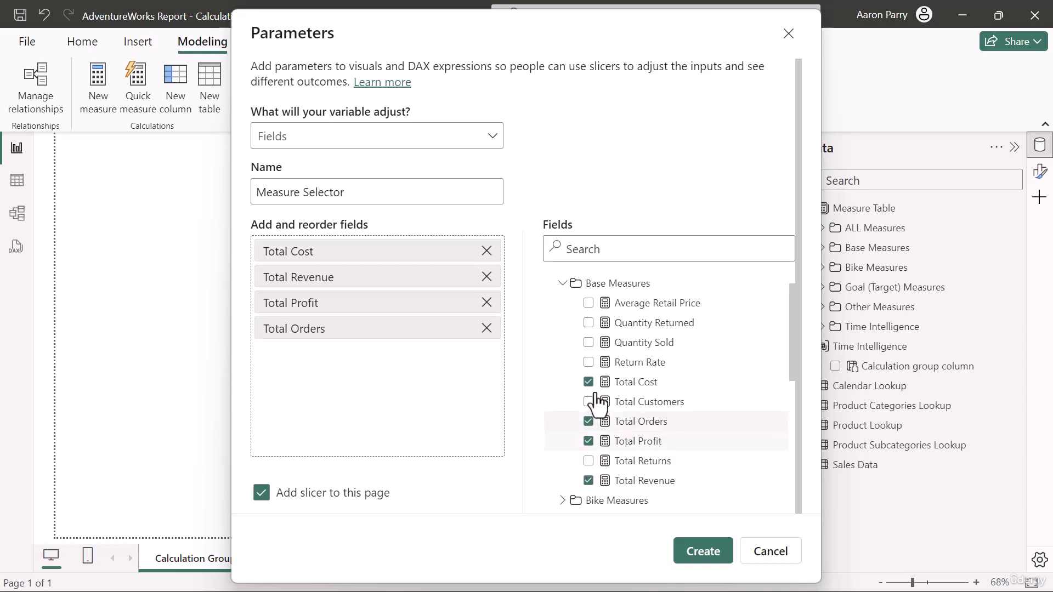
pyautogui.click(589, 343)
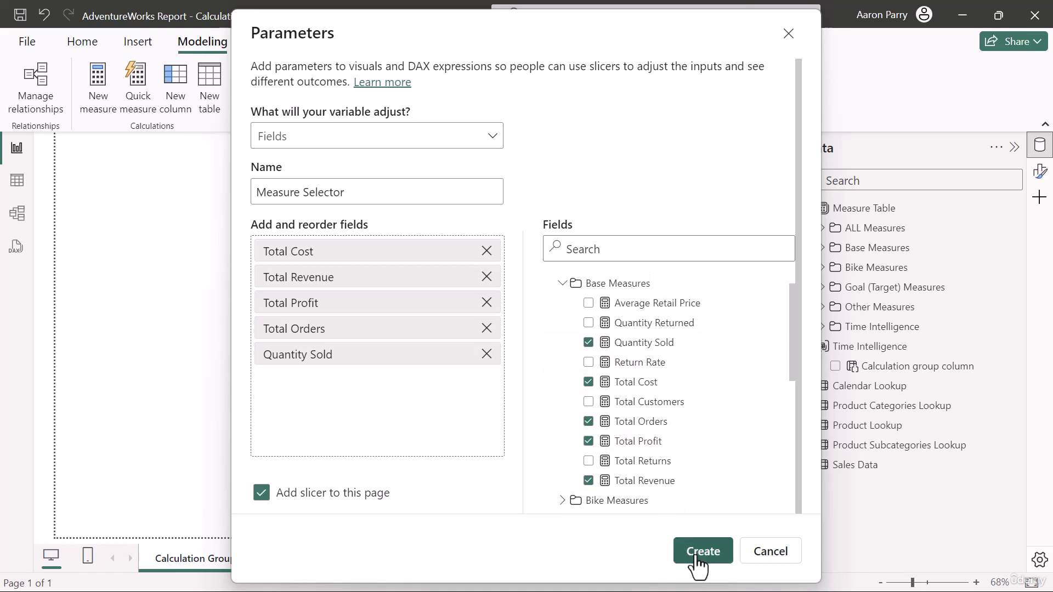
pyautogui.click(695, 558)
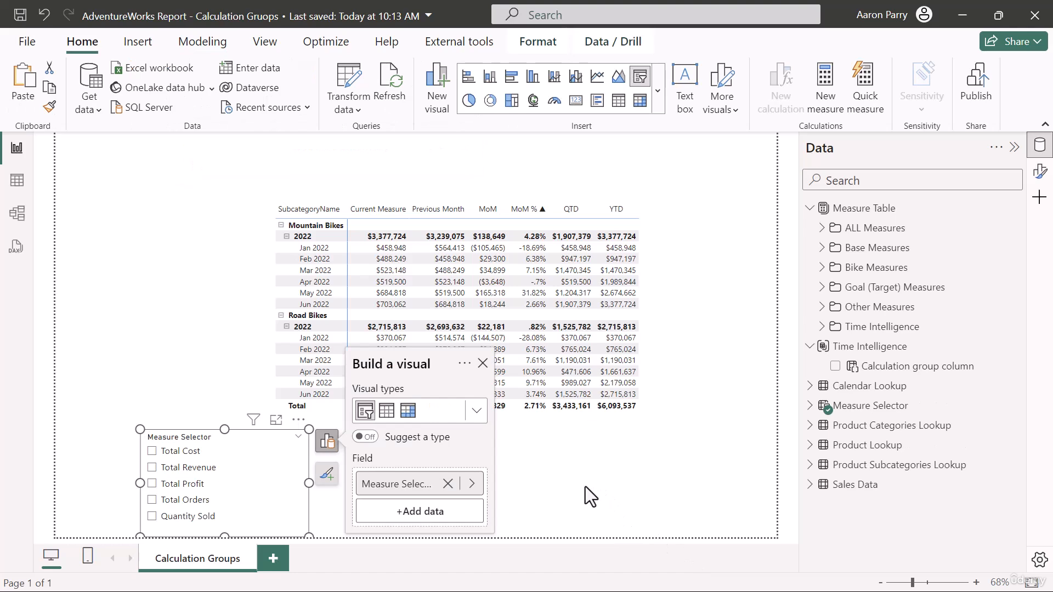
# - Move the Measure Selector slicer into the empty space beside the matrix and shrink it to fit its options
pyautogui.moveTo(249, 484); pyautogui.dragTo(196, 281)
pyautogui.moveTo(254, 334); pyautogui.dragTo(196, 345)
pyautogui.click(172, 299)
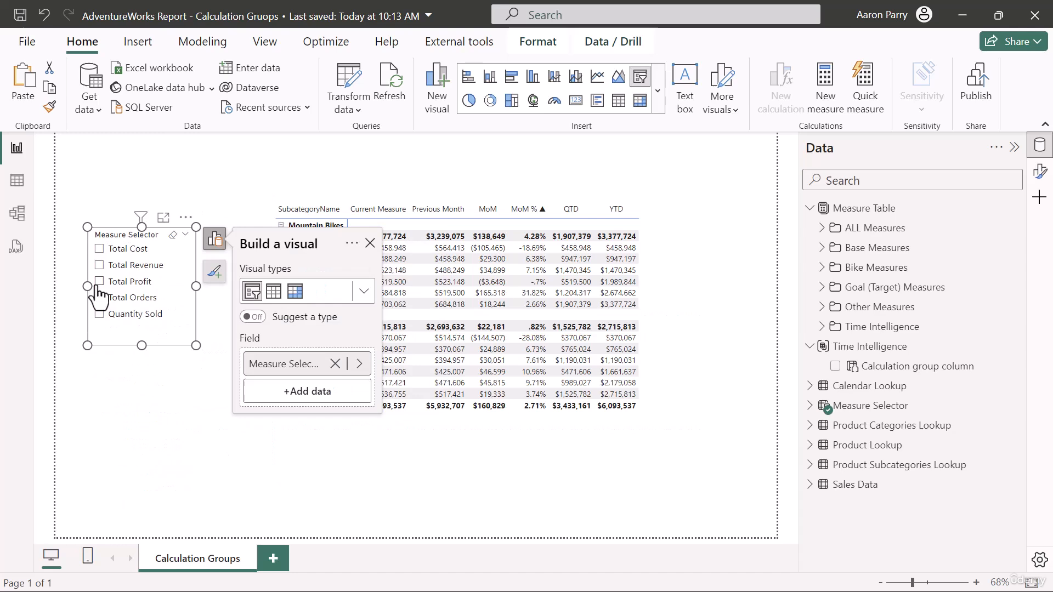
# - Try the slicer's Total Cost, Total Revenue, Total Profit and Total Orders options in turn to check whether the matrix responds
pyautogui.click(100, 250)
pyautogui.click(370, 243)
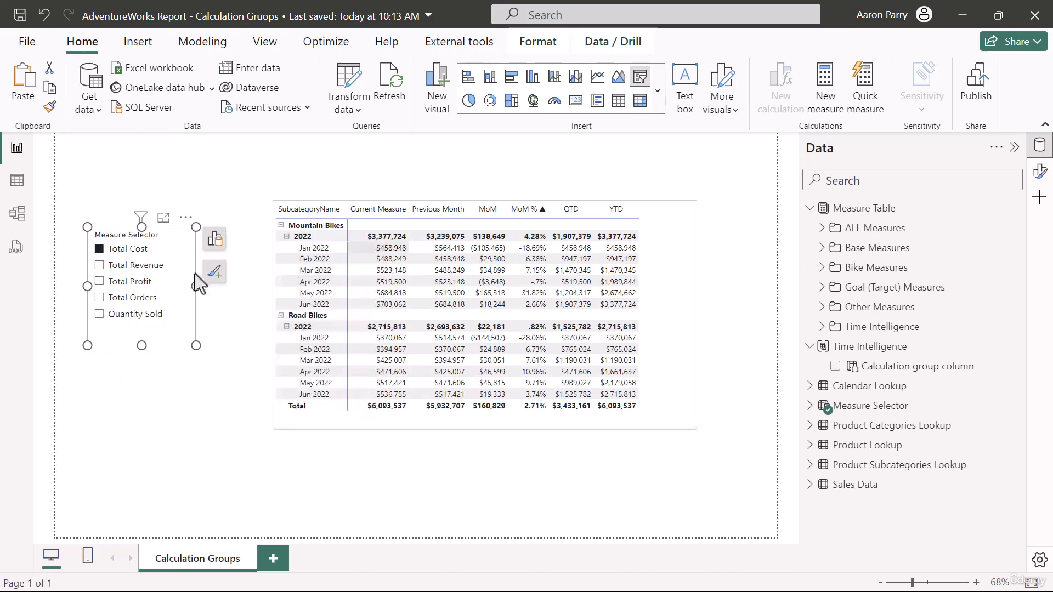
pyautogui.click(100, 267)
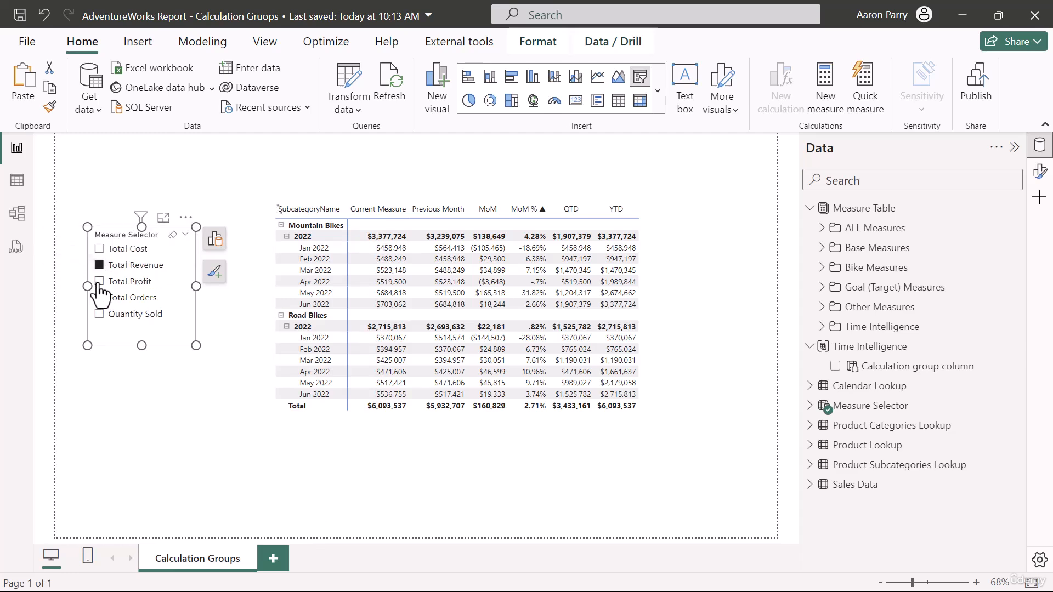
pyautogui.click(99, 281)
pyautogui.click(100, 298)
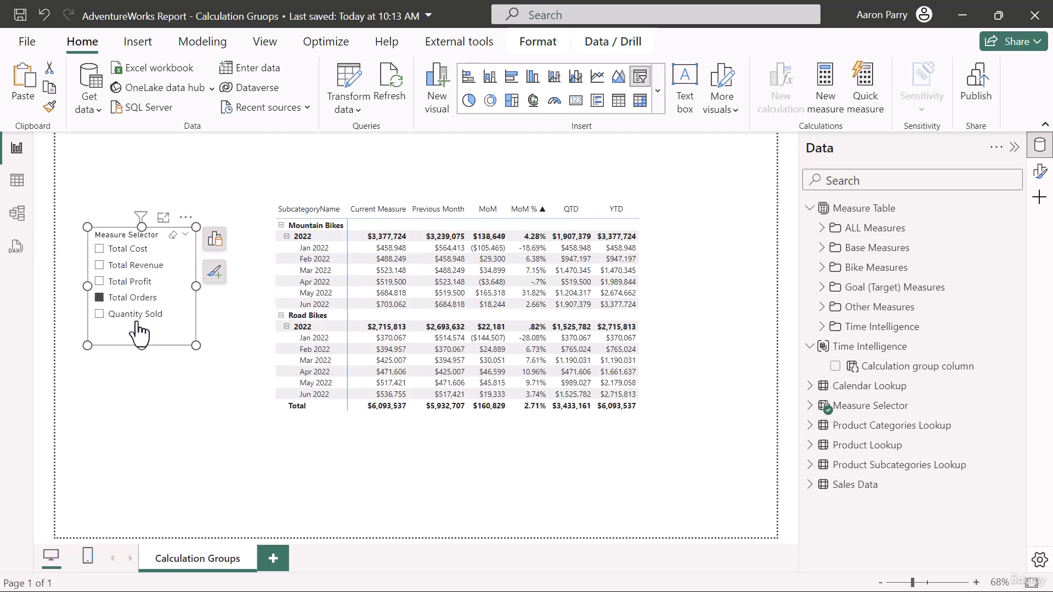
# - Replace Total Revenue with the Measure Selector parameter as the matrix's value field
pyautogui.click(397, 428)
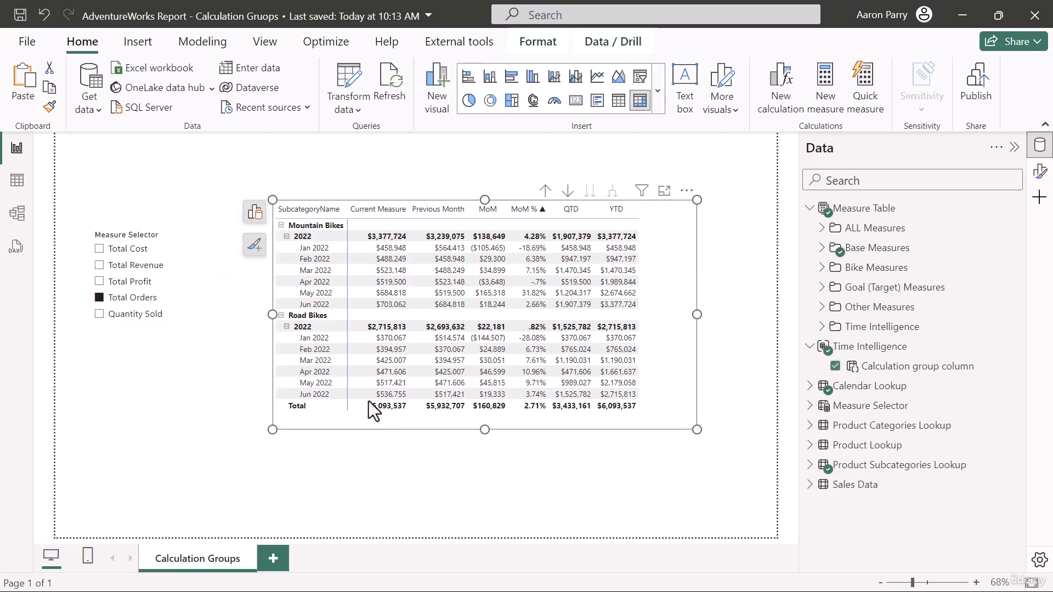
pyautogui.click(254, 214)
pyautogui.scroll(-3, 204, 404)
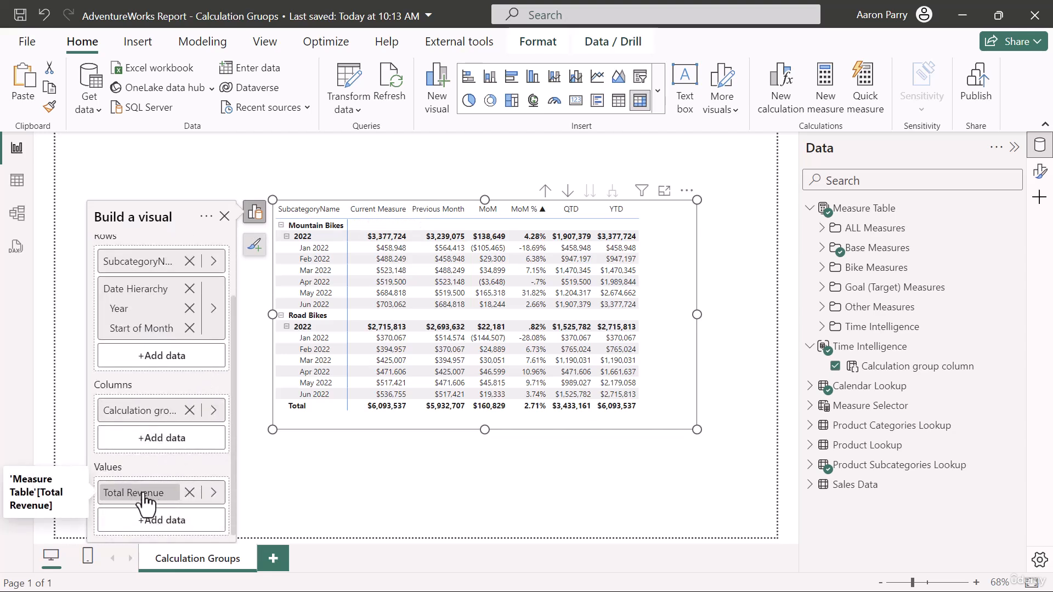
pyautogui.click(214, 492)
pyautogui.scroll(-2, 242, 462)
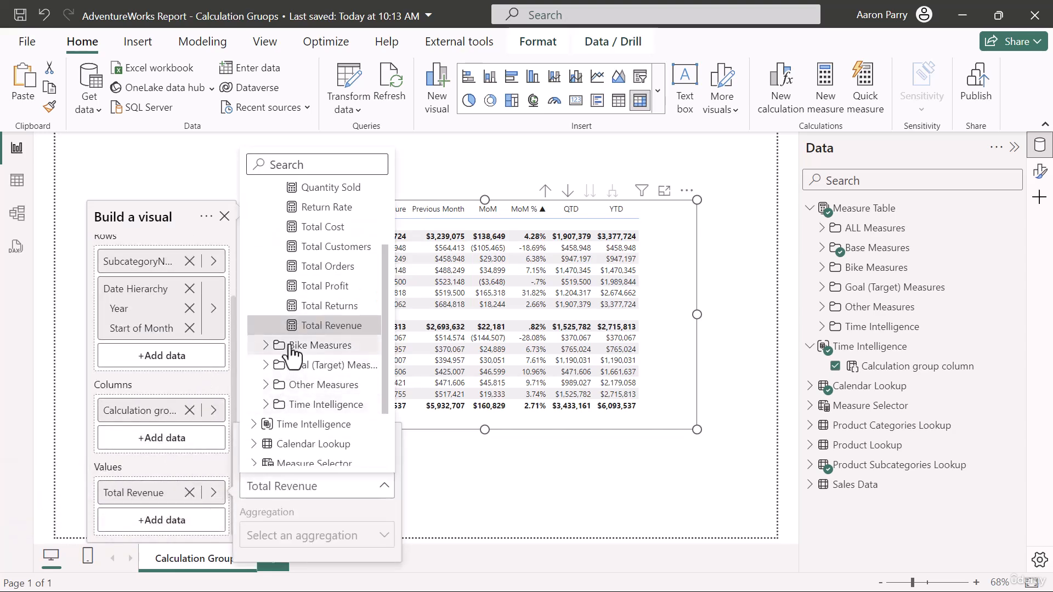
pyautogui.scroll(-3, 294, 355)
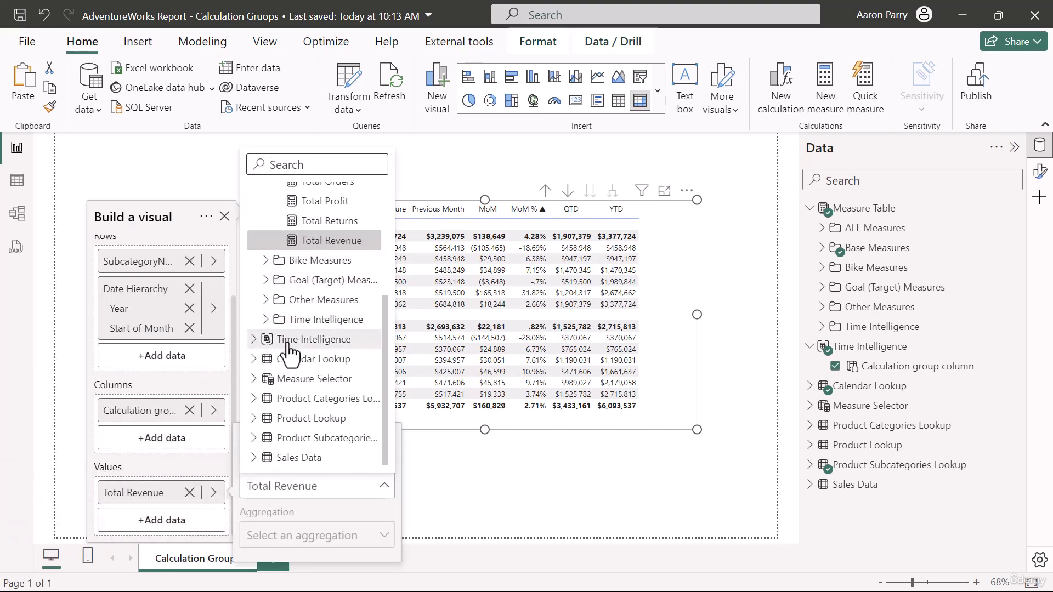
pyautogui.click(254, 379)
pyautogui.click(286, 397)
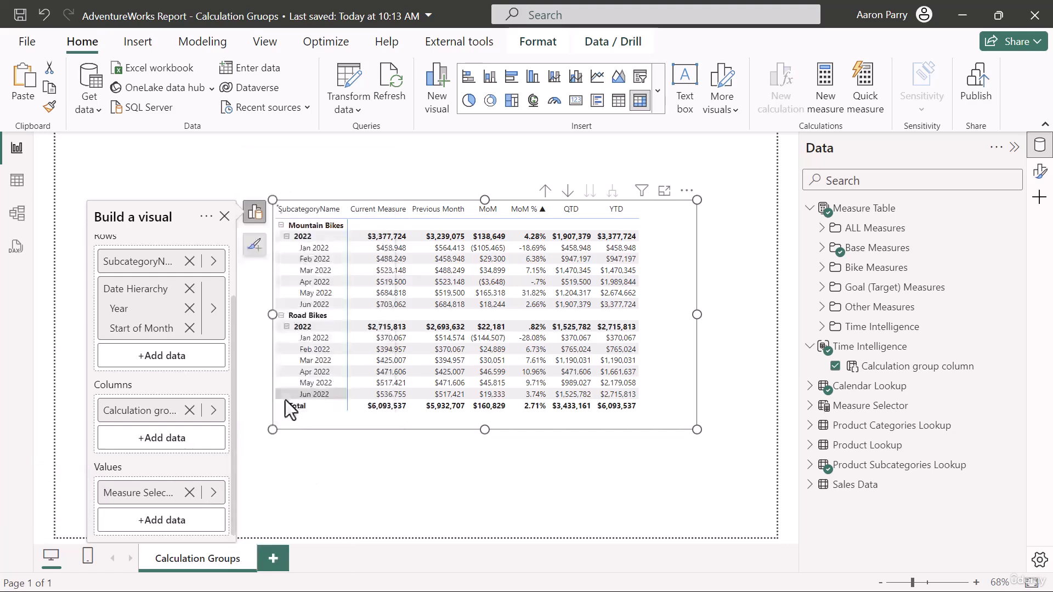
pyautogui.click(380, 508)
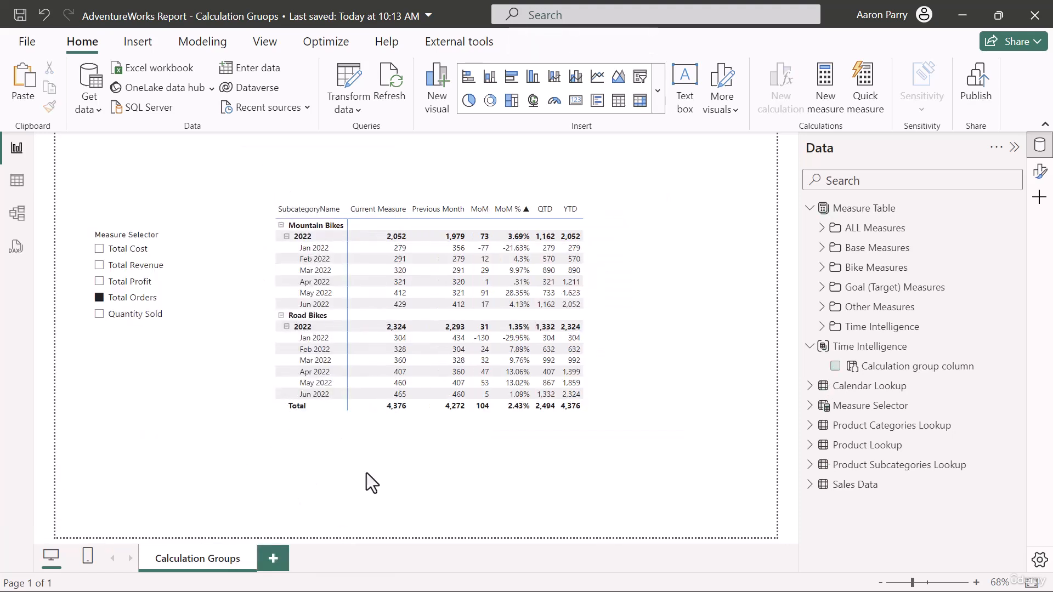
# - Test the matrix by switching the slicer through Quantity Sold, Total Profit, Total Revenue and Total Cost, ending on Total Revenue
pyautogui.click(100, 317)
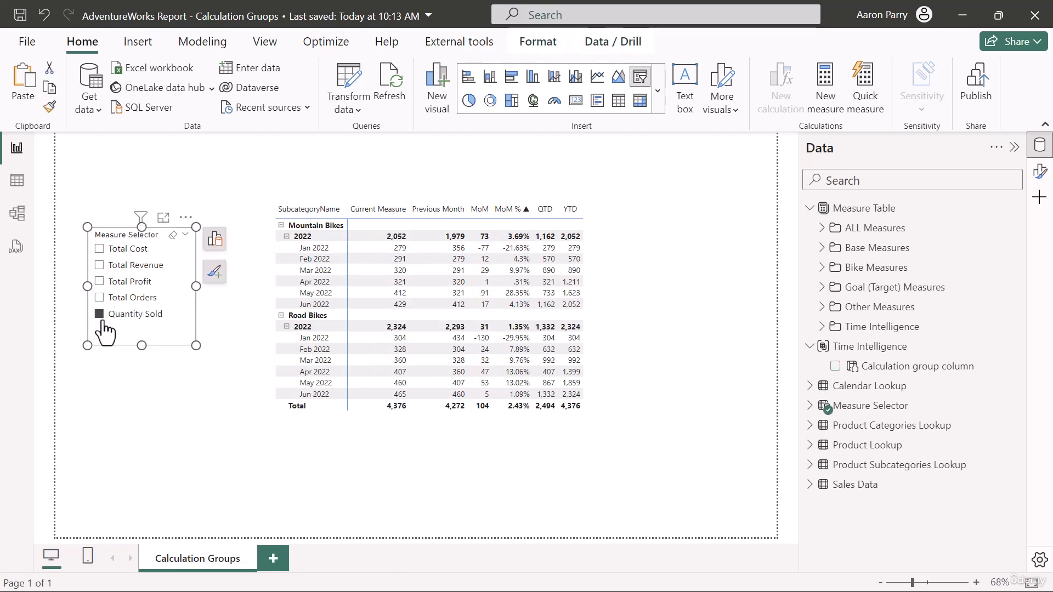
pyautogui.click(99, 282)
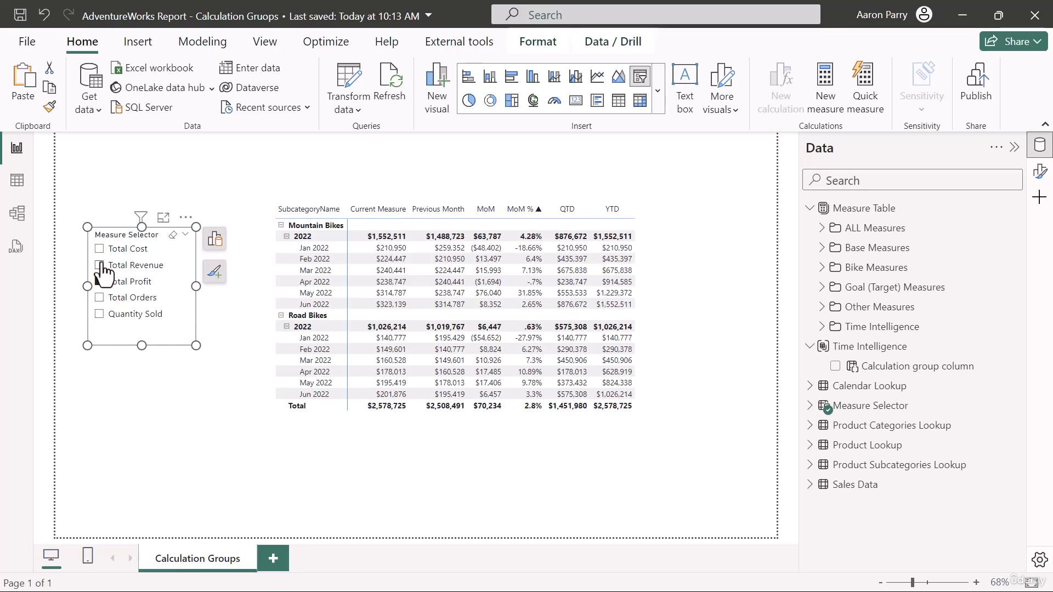
pyautogui.click(100, 267)
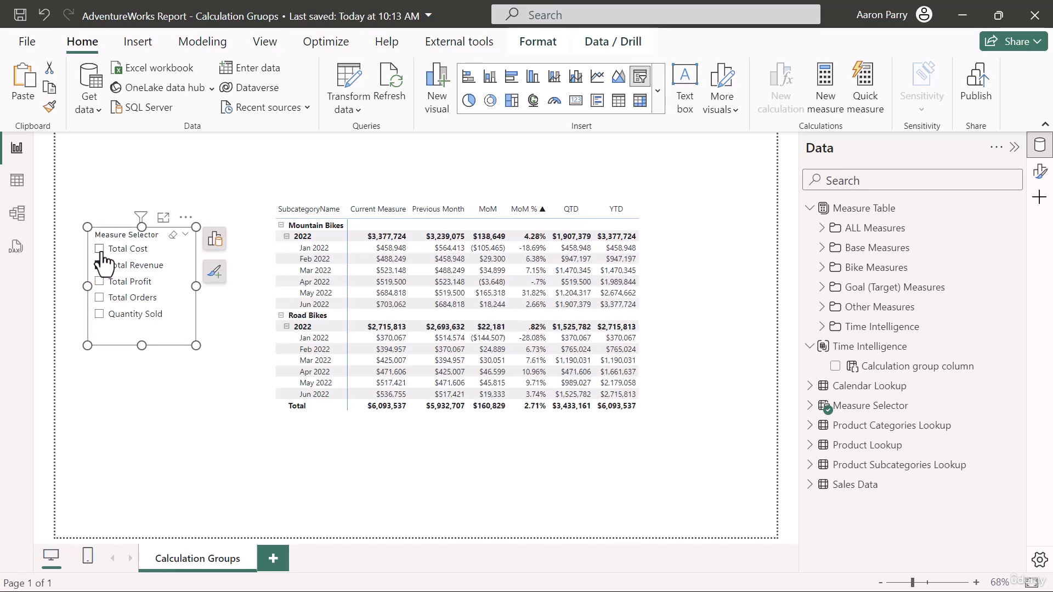
pyautogui.click(99, 249)
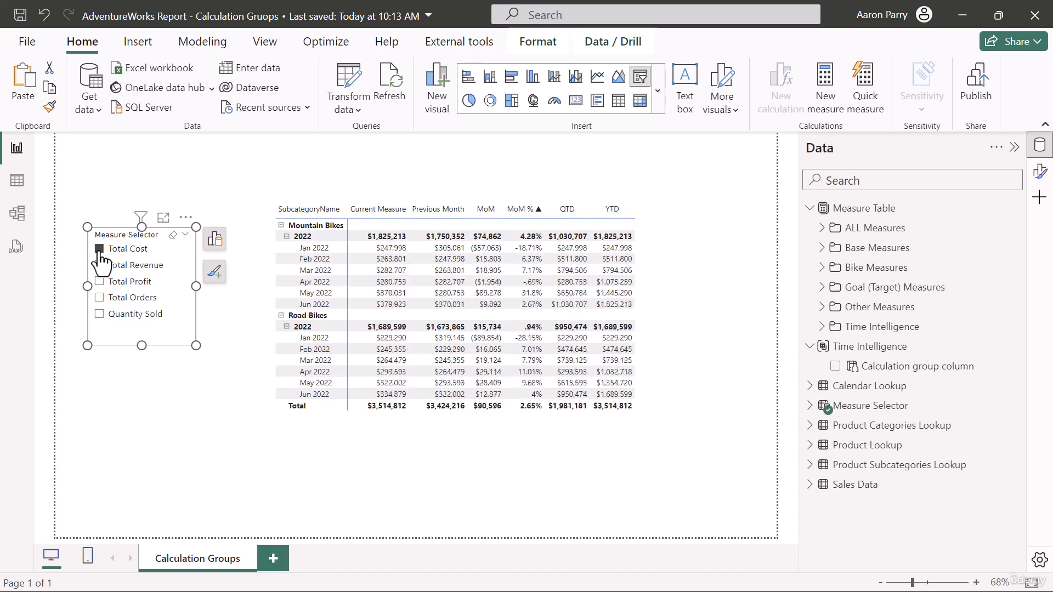
pyautogui.click(99, 266)
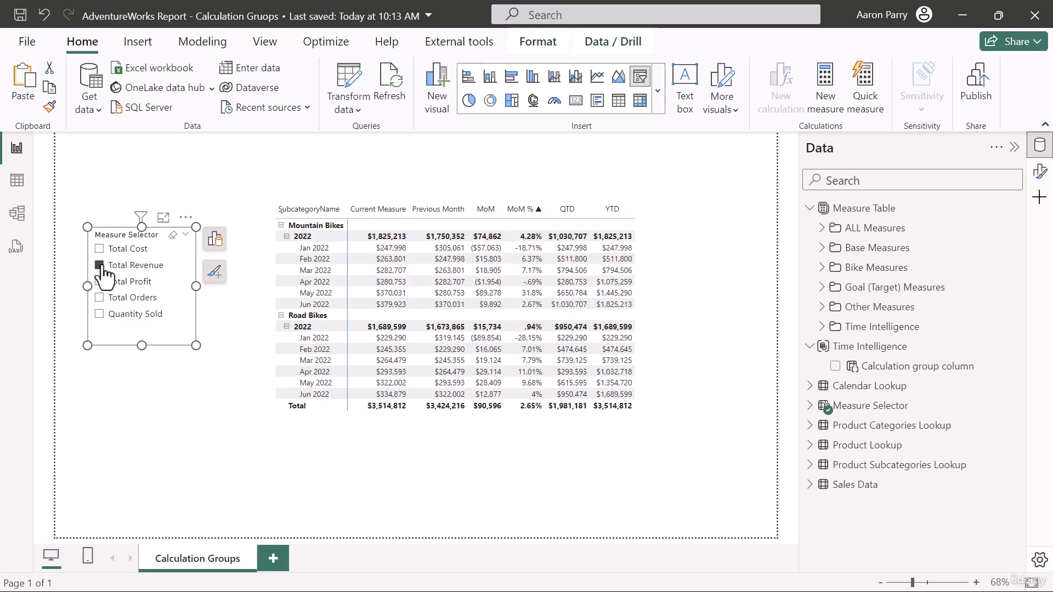